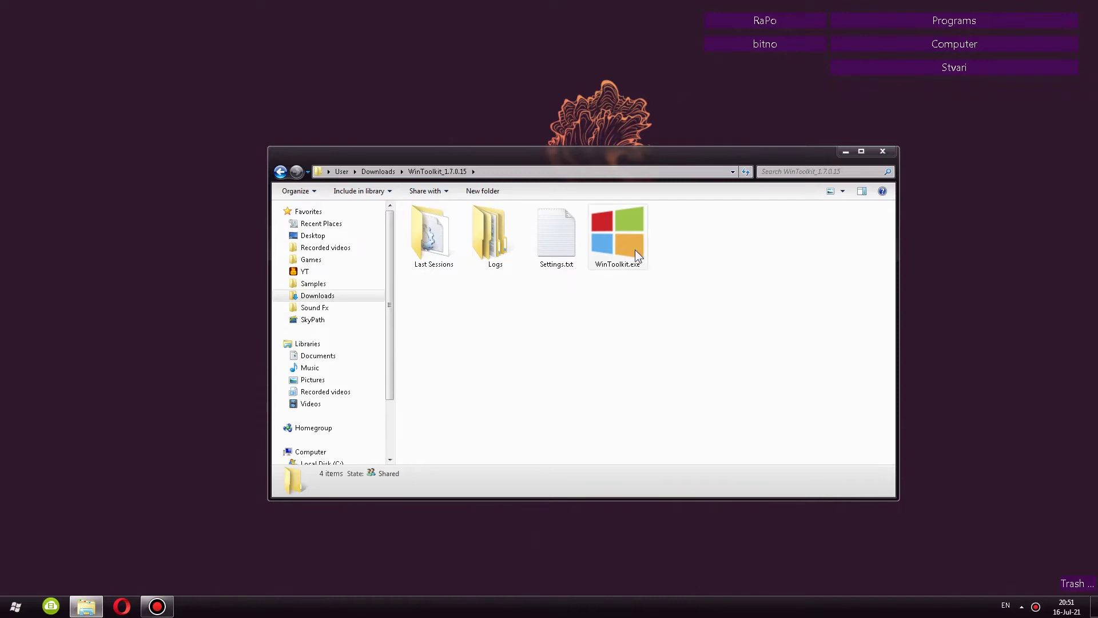
Run WinToolkit.exe from the Downloads\WinToolkit_1.7.0.15 folder.
left_click(644, 262)
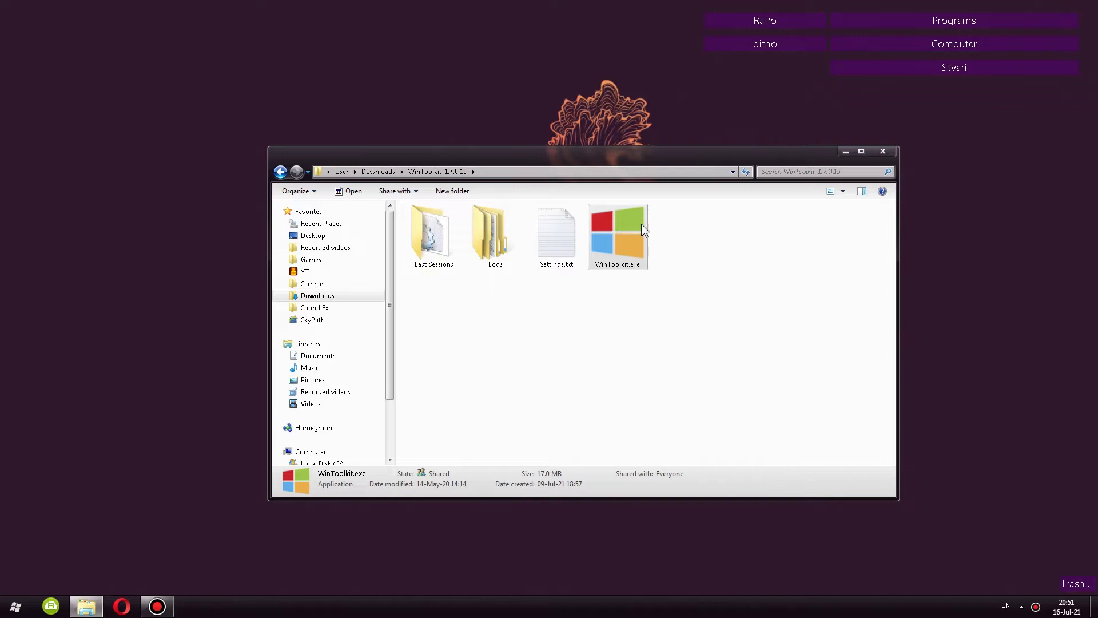
mouse_move(642, 225)
double_click(628, 236)
Decline the newer DISM download and bring up the v1.7.0.15 version menu.
left_click(846, 151)
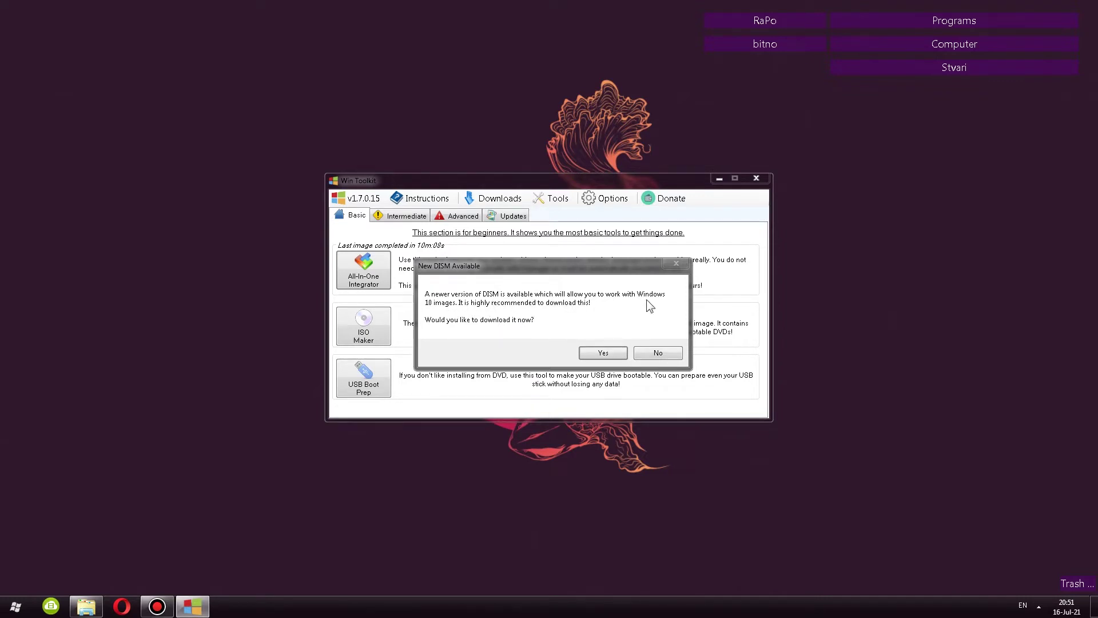
left_click(646, 354)
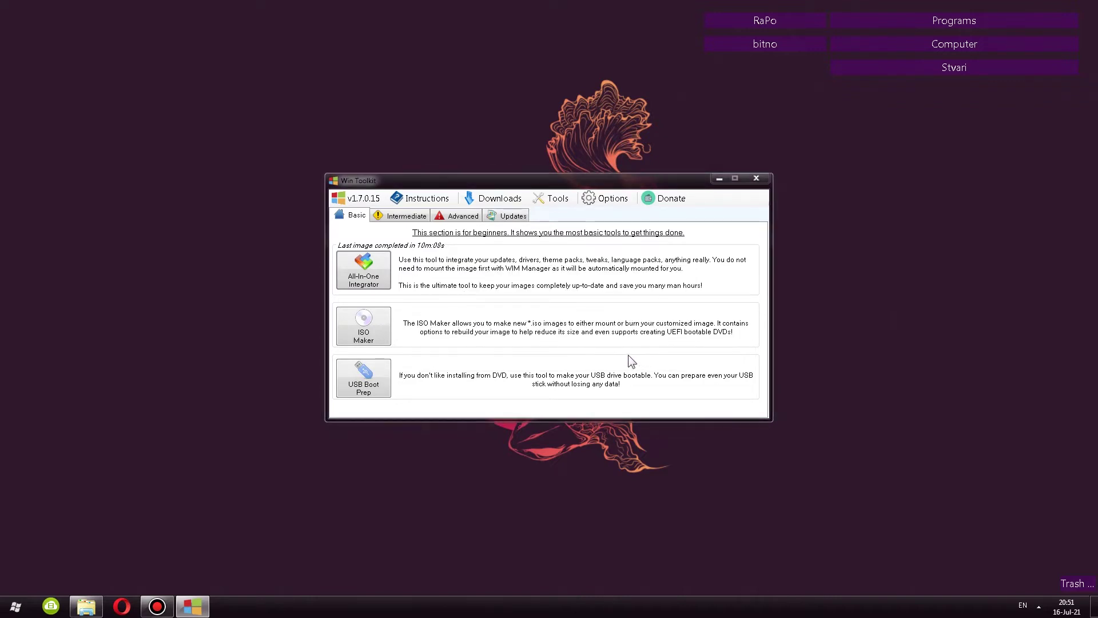
left_click(371, 199)
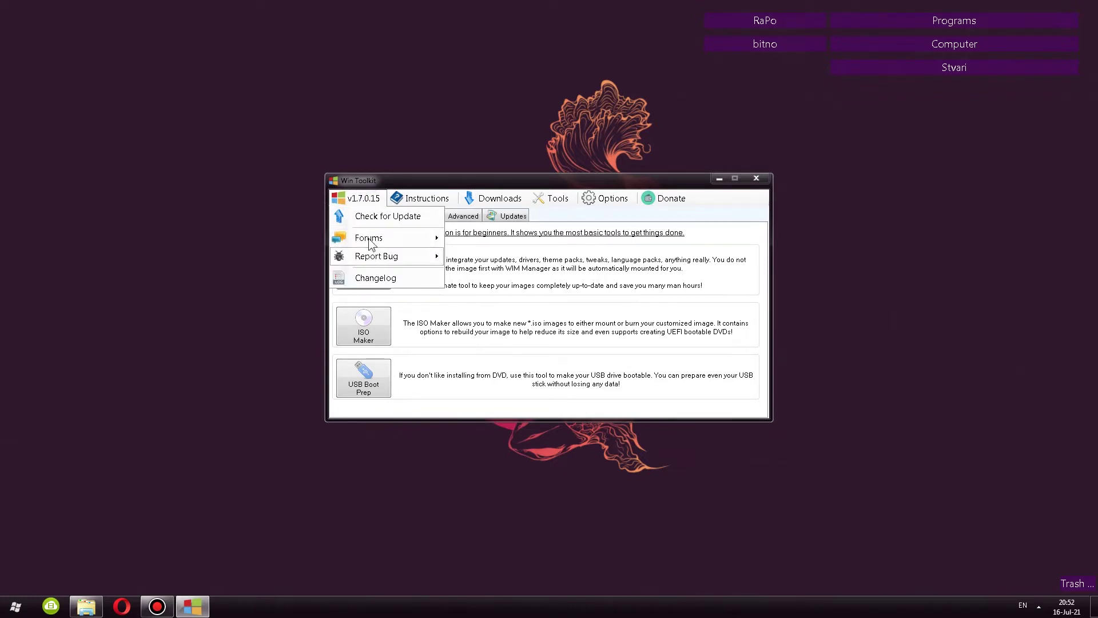
mouse_move(371, 240)
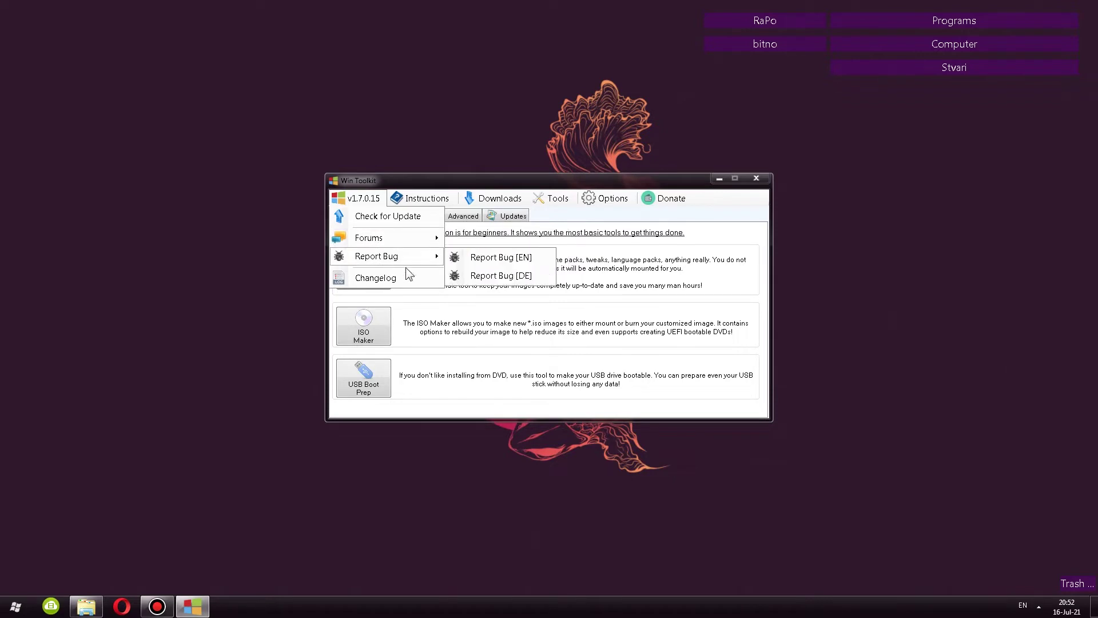
left_click(417, 187)
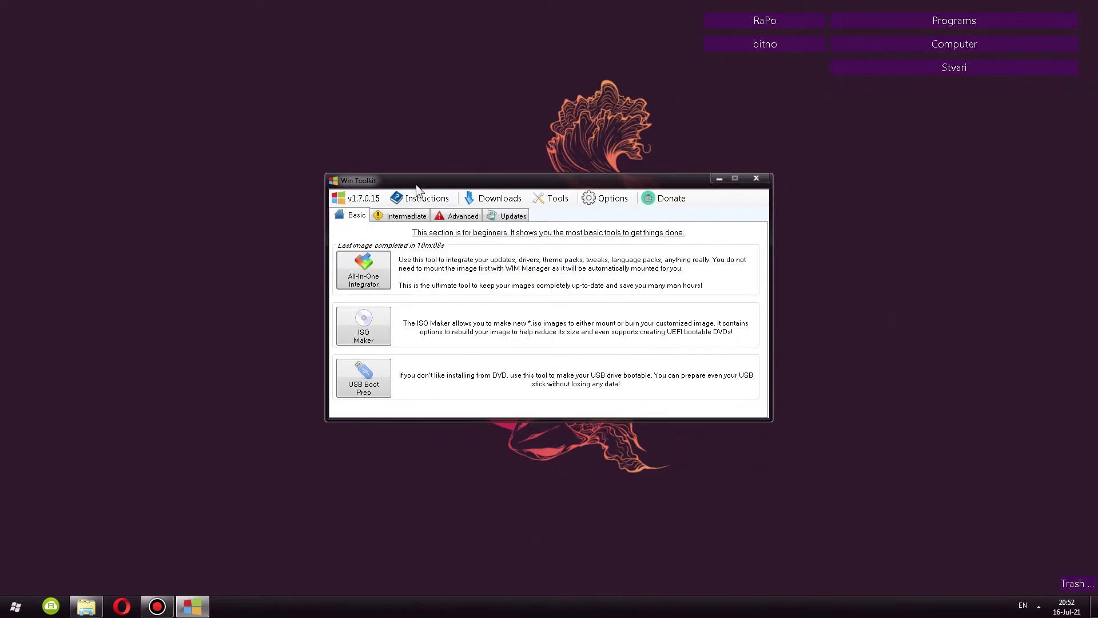
left_click(360, 200)
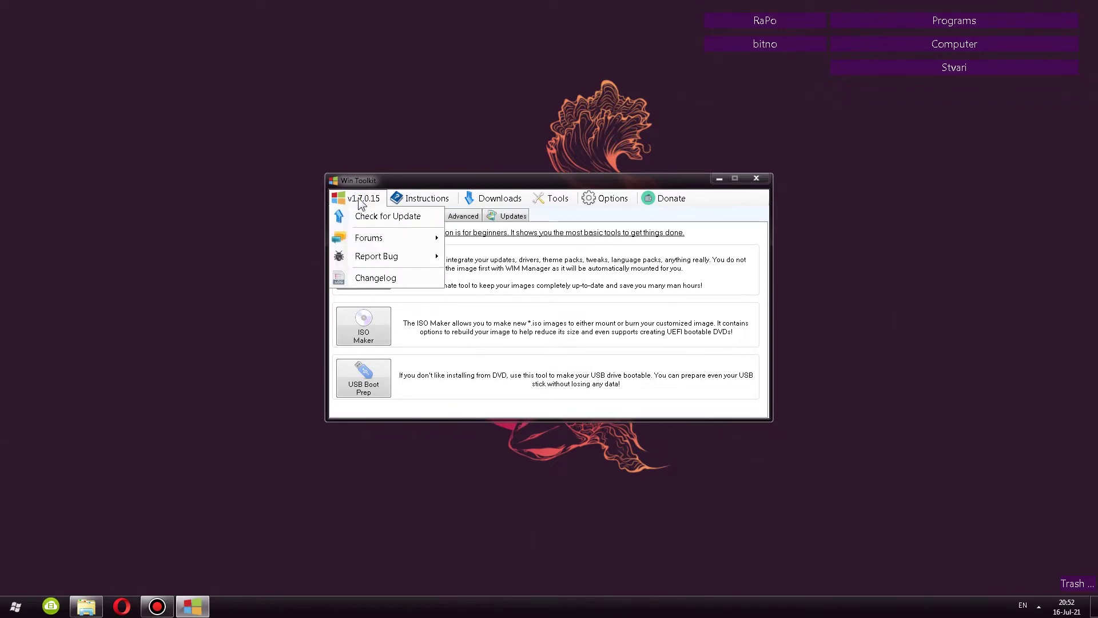
left_click(375, 278)
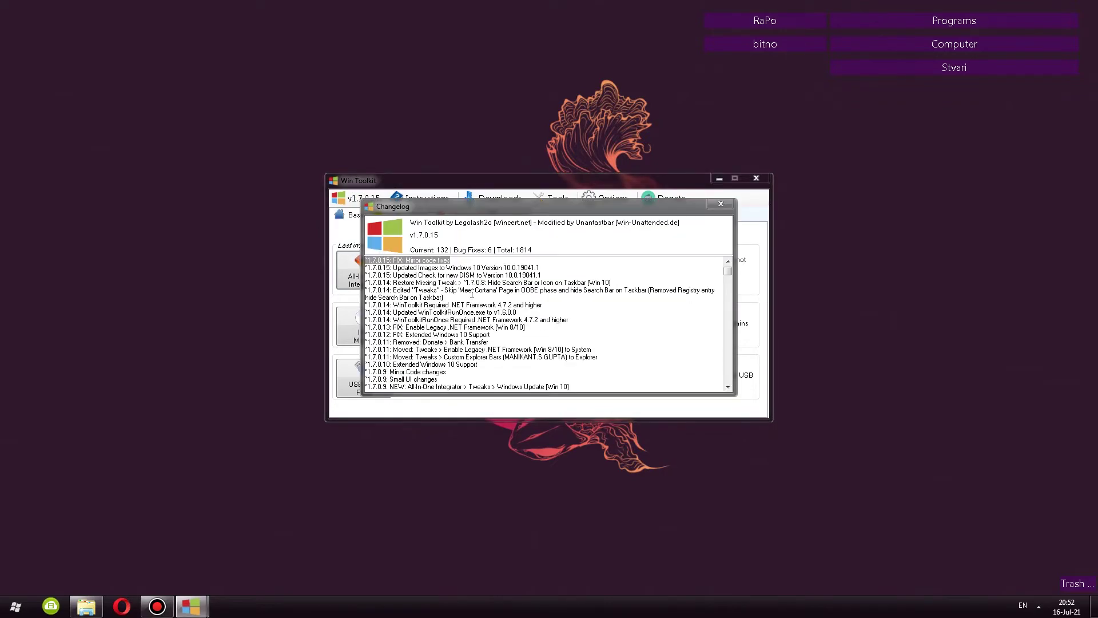
left_click_drag(728, 271, 721, 227)
left_click(720, 203)
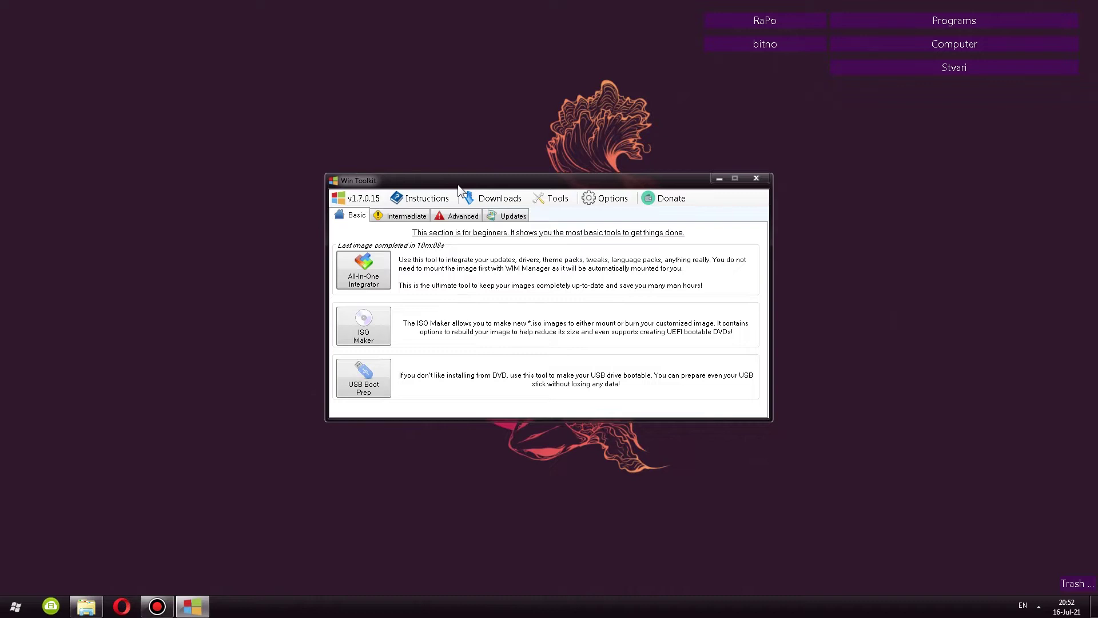
Open the Integration > Addons download page from the Downloads menu.
left_click(495, 198)
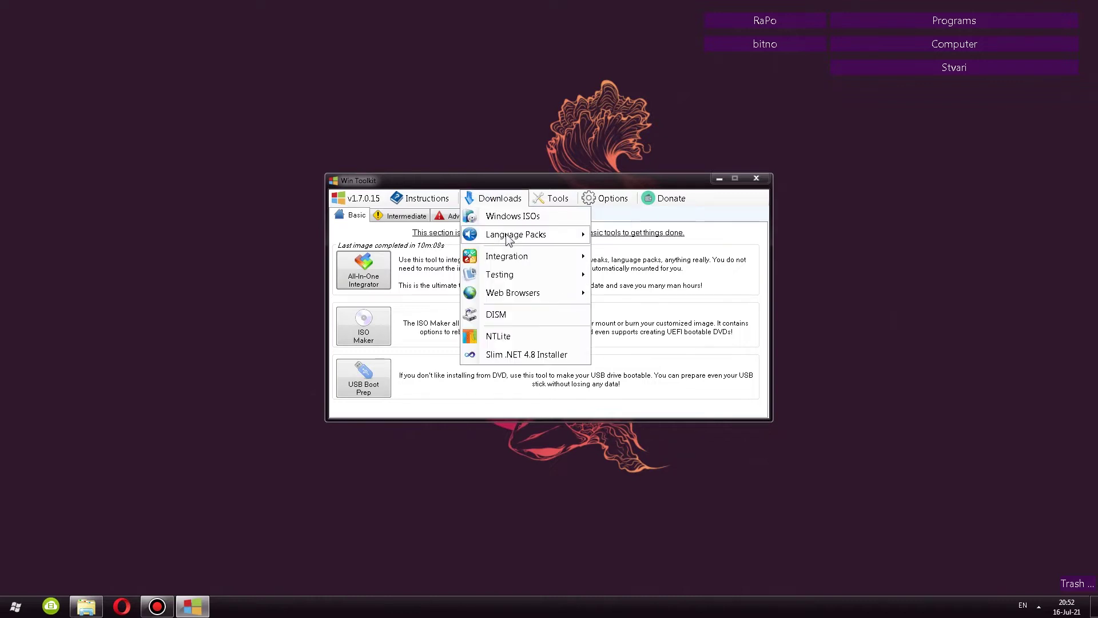
mouse_move(511, 260)
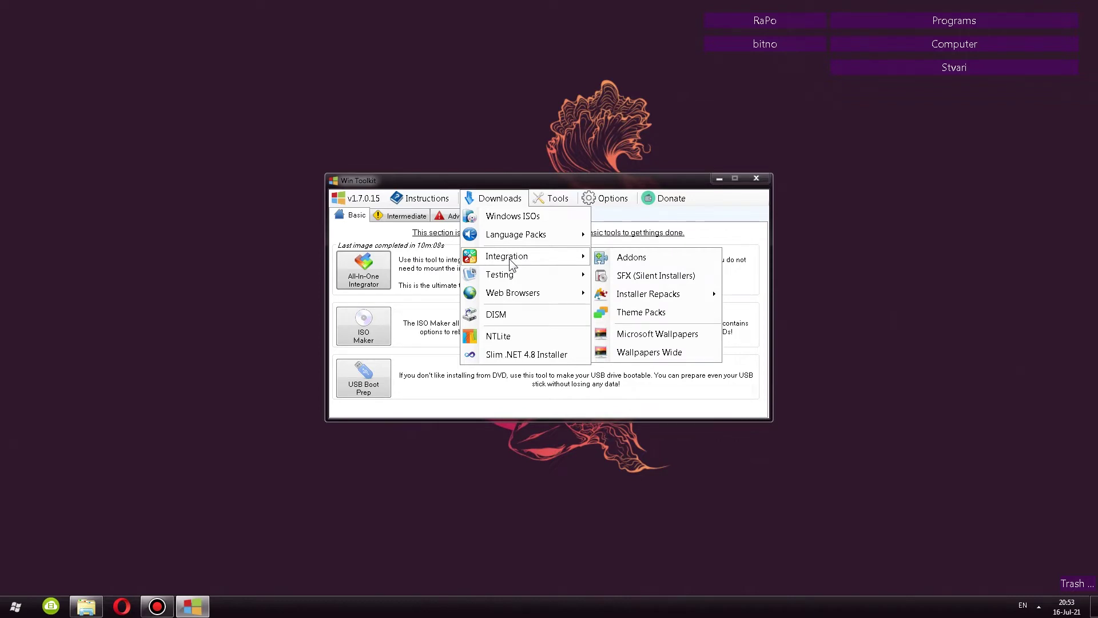
left_click(681, 261)
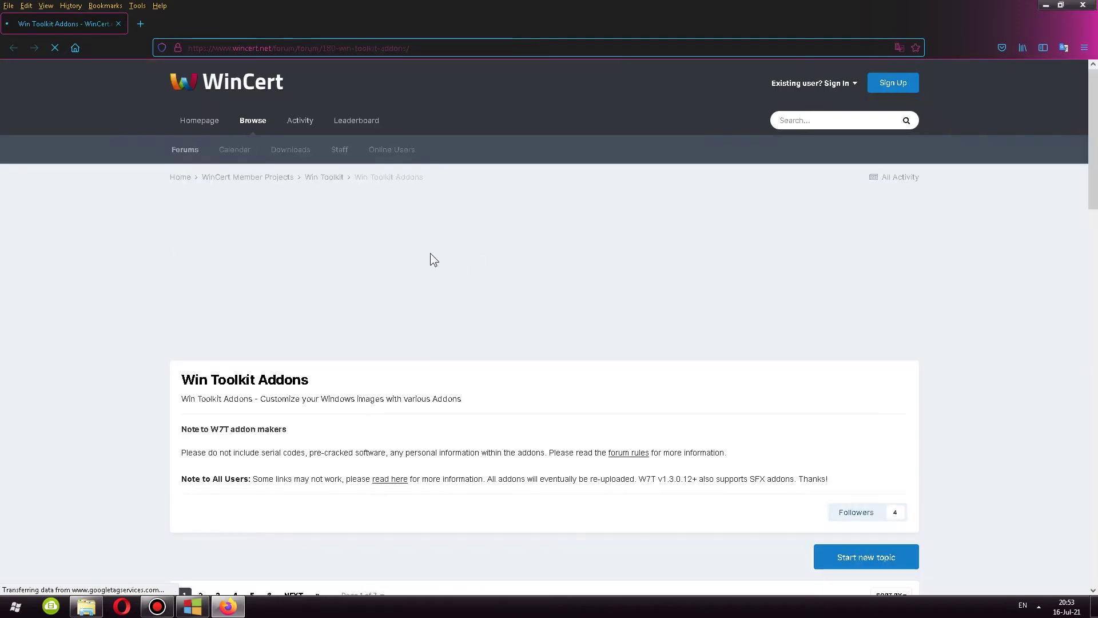
Scroll through the Win Toolkit Addons topics, dismiss the video ad, and close the browser.
scroll(371, 269, "down", 2)
scroll(313, 281, "down", 9)
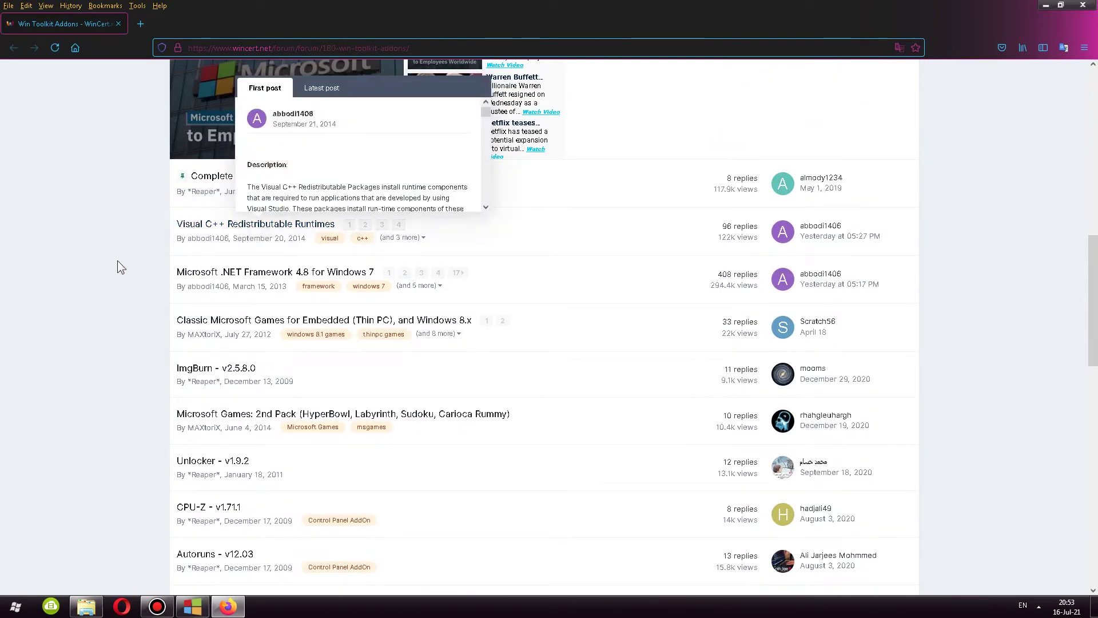
scroll(102, 251, "down", 3)
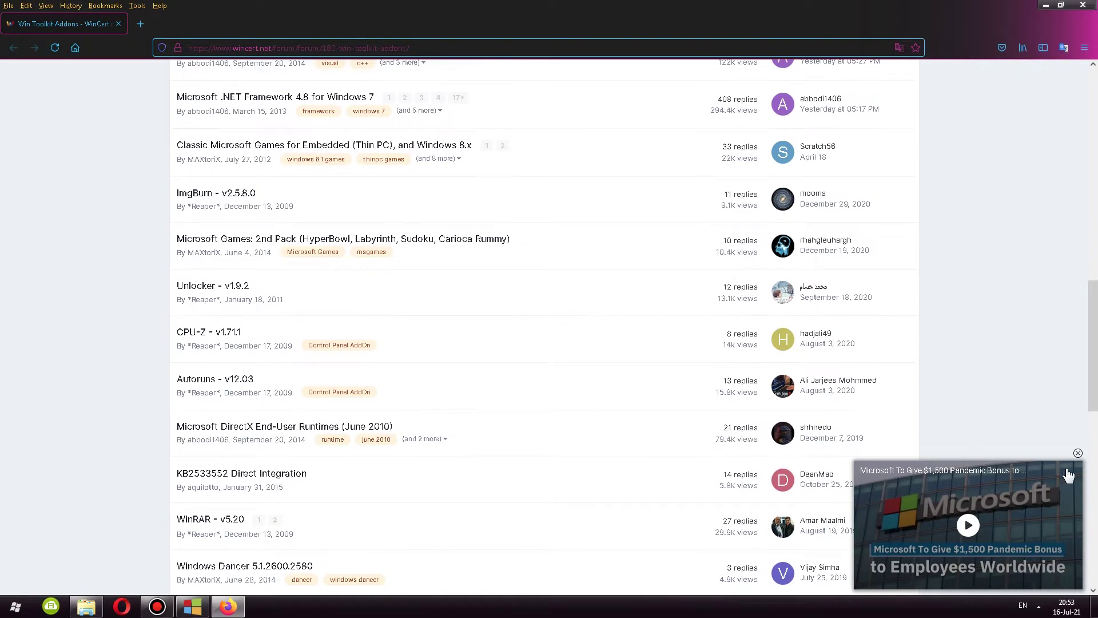
left_click(1078, 453)
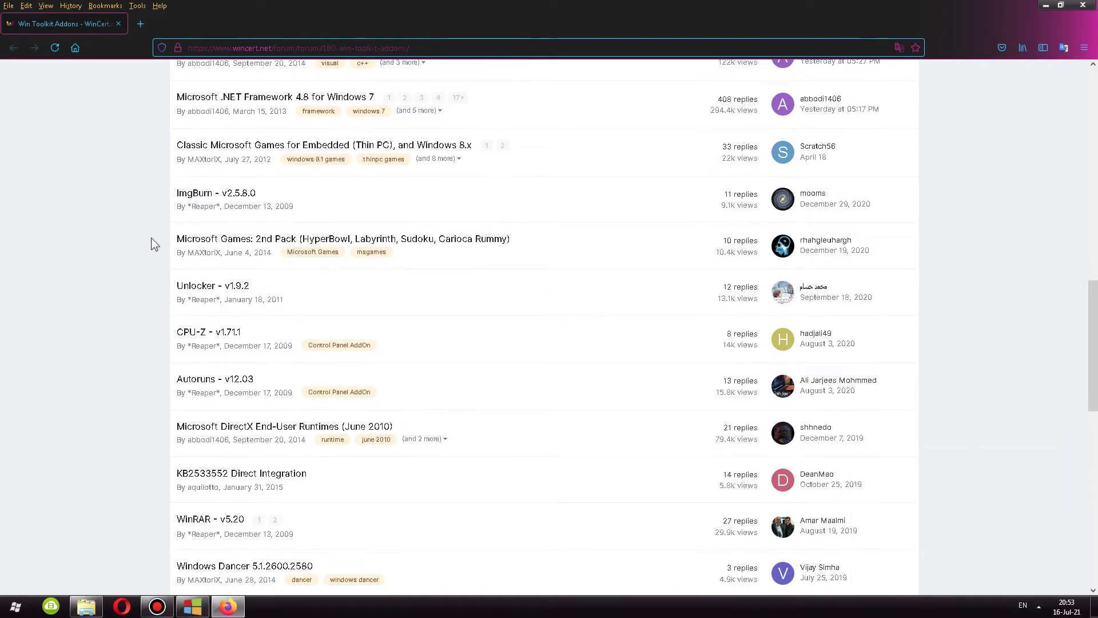
scroll(162, 309, "down", 3)
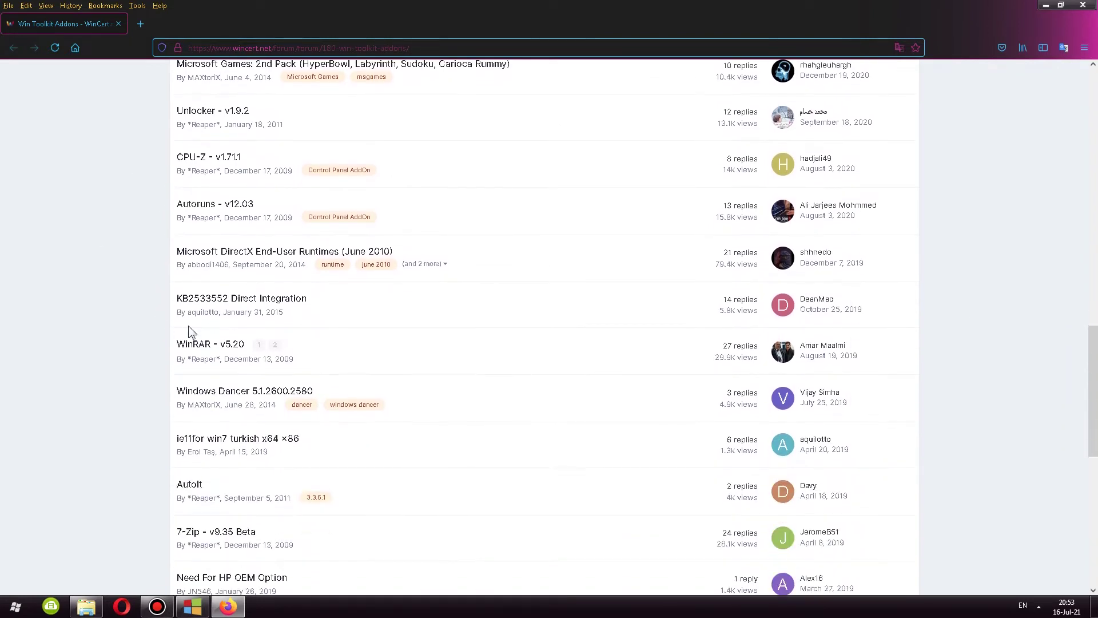
scroll(118, 246, "down", 3)
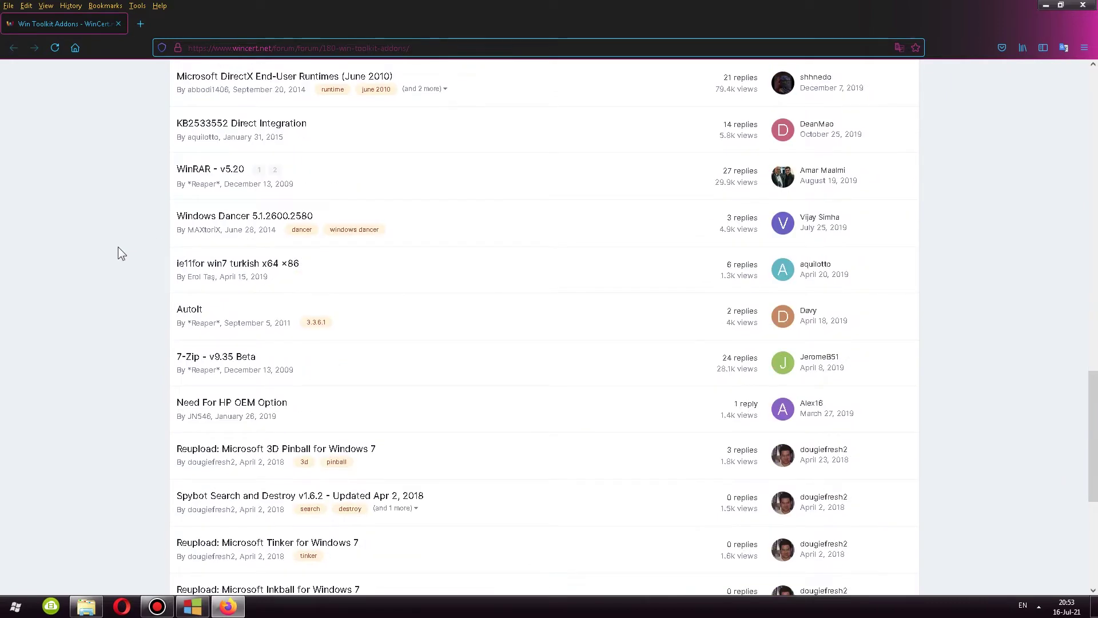
scroll(193, 255, "down", 3)
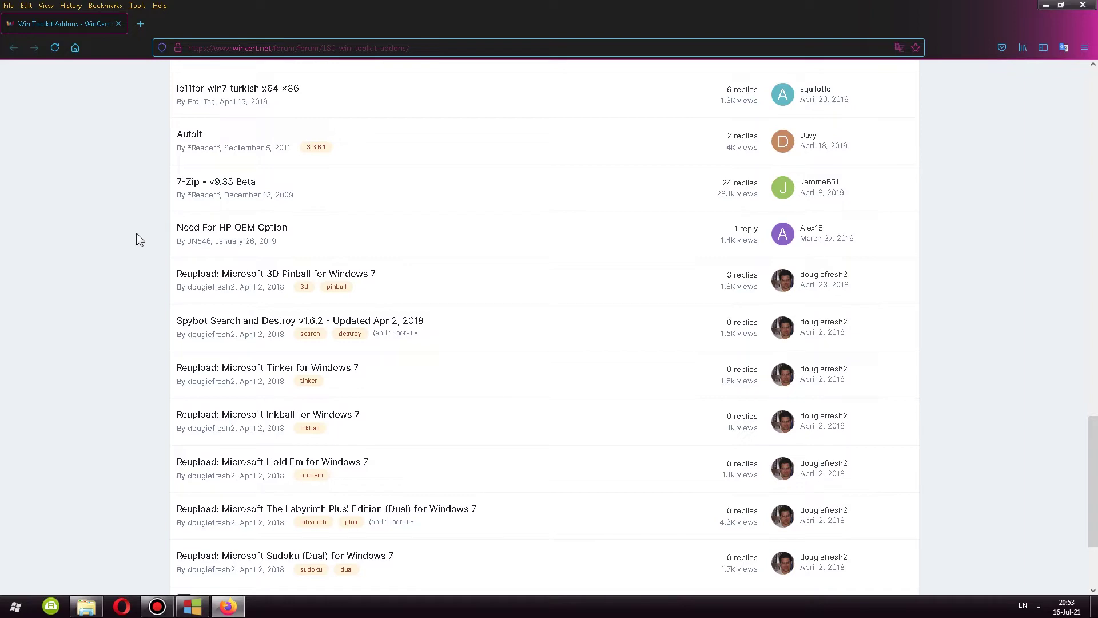
scroll(152, 227, "down", 3)
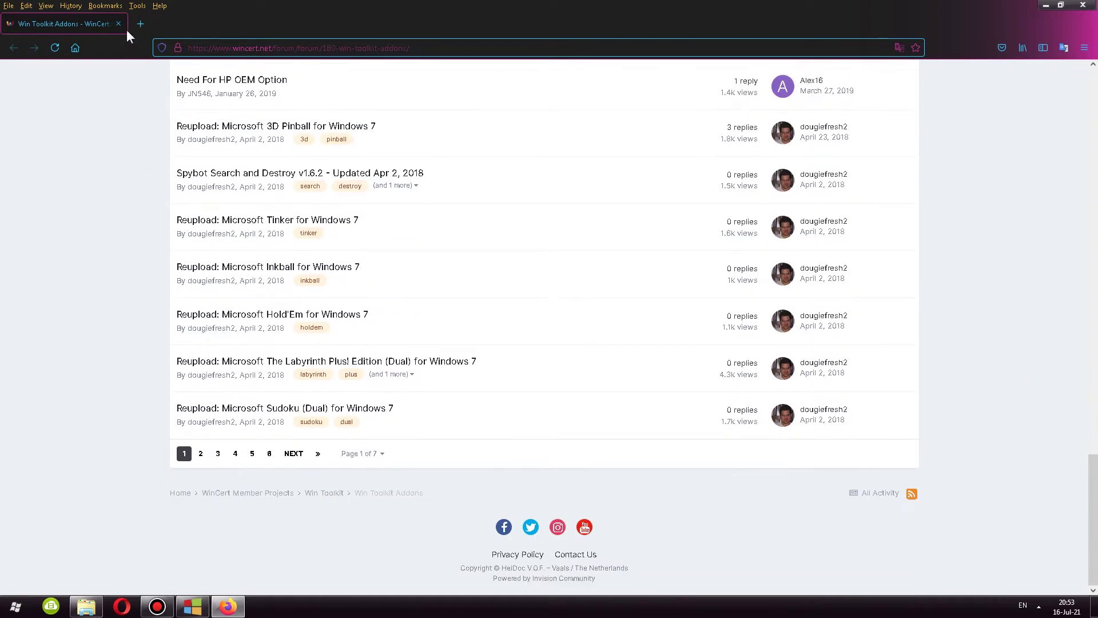
left_click(118, 24)
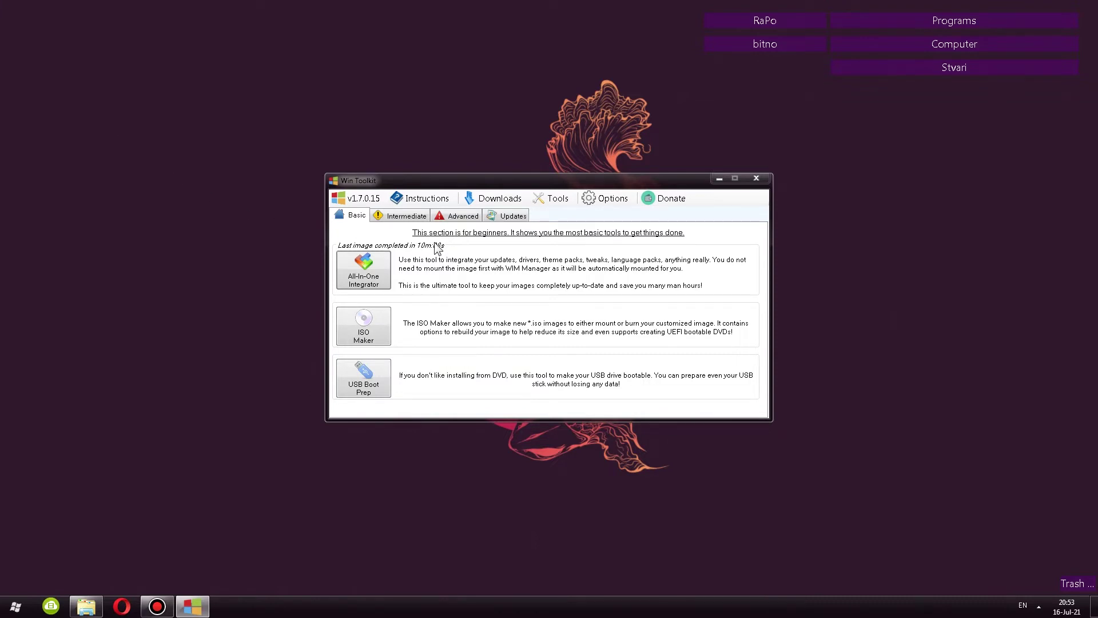
Glance through the Downloads menu, then launch Addon Maker from Tools > Misc.
left_click(467, 189)
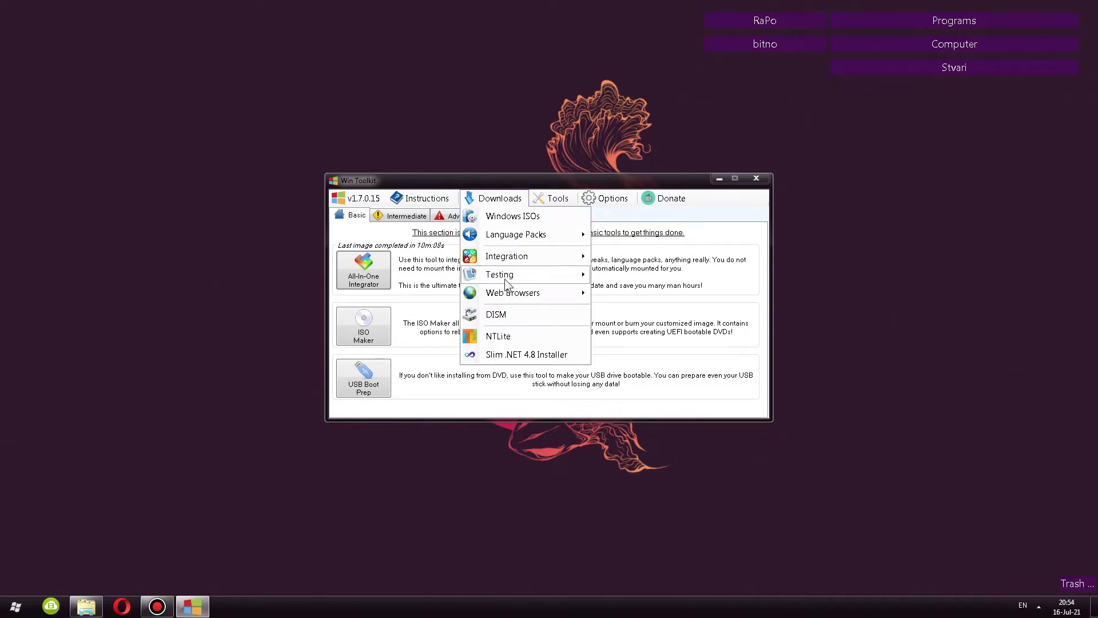
mouse_move(507, 294)
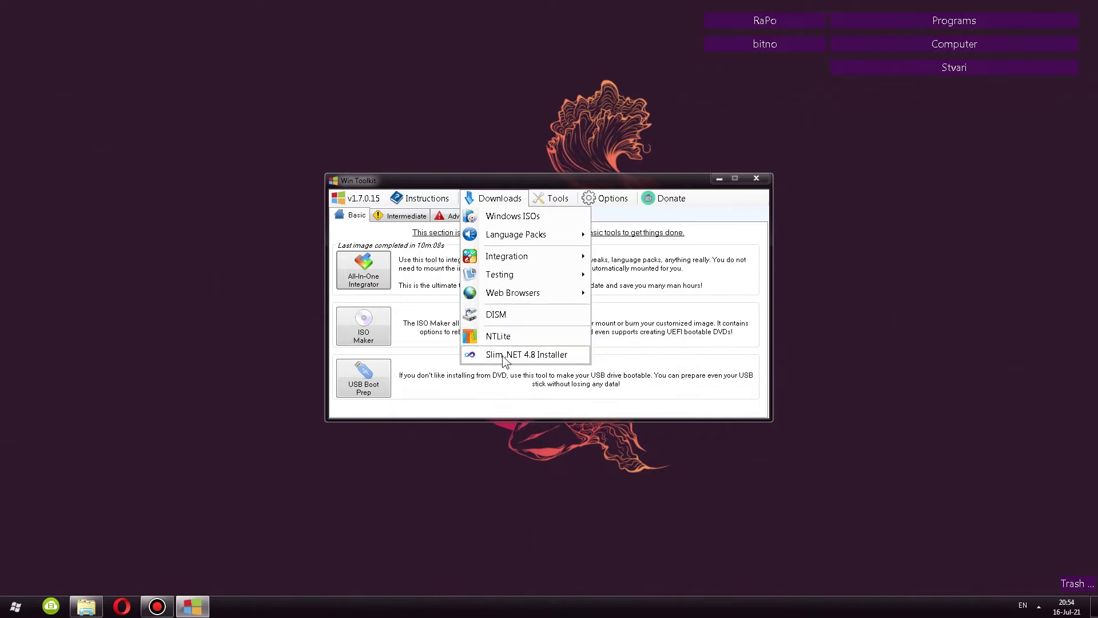
left_click(552, 198)
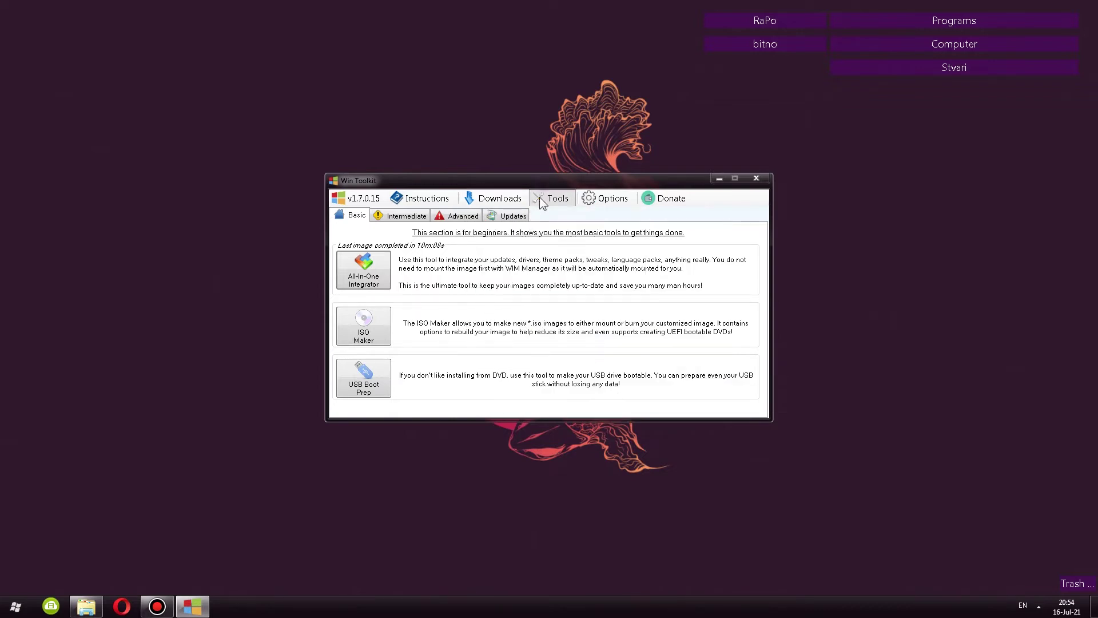
left_click(552, 198)
mouse_move(564, 222)
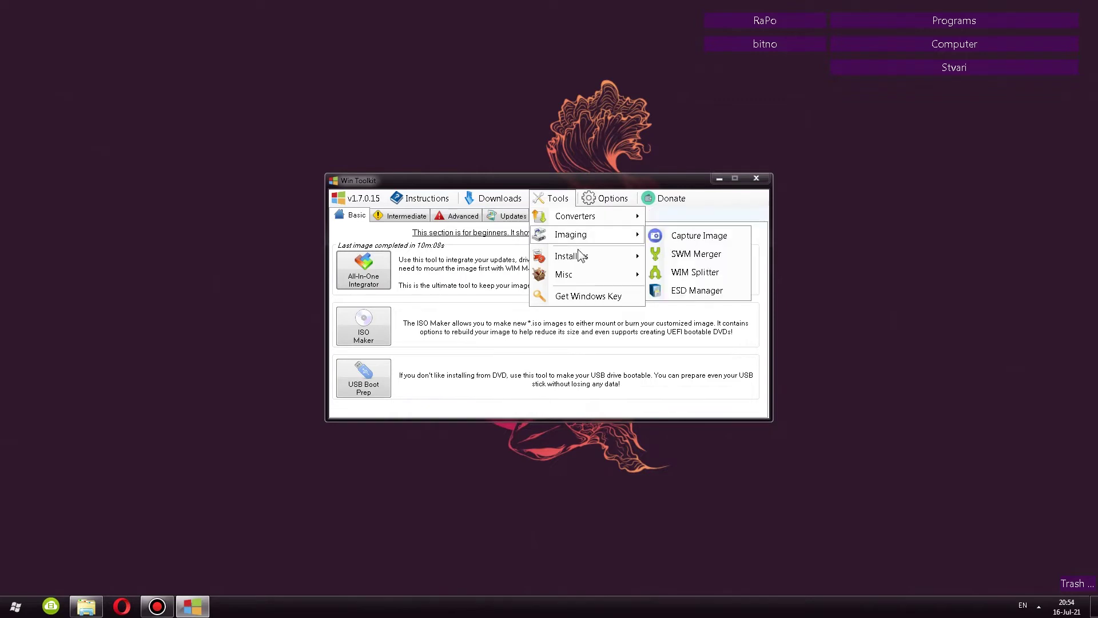
mouse_move(587, 273)
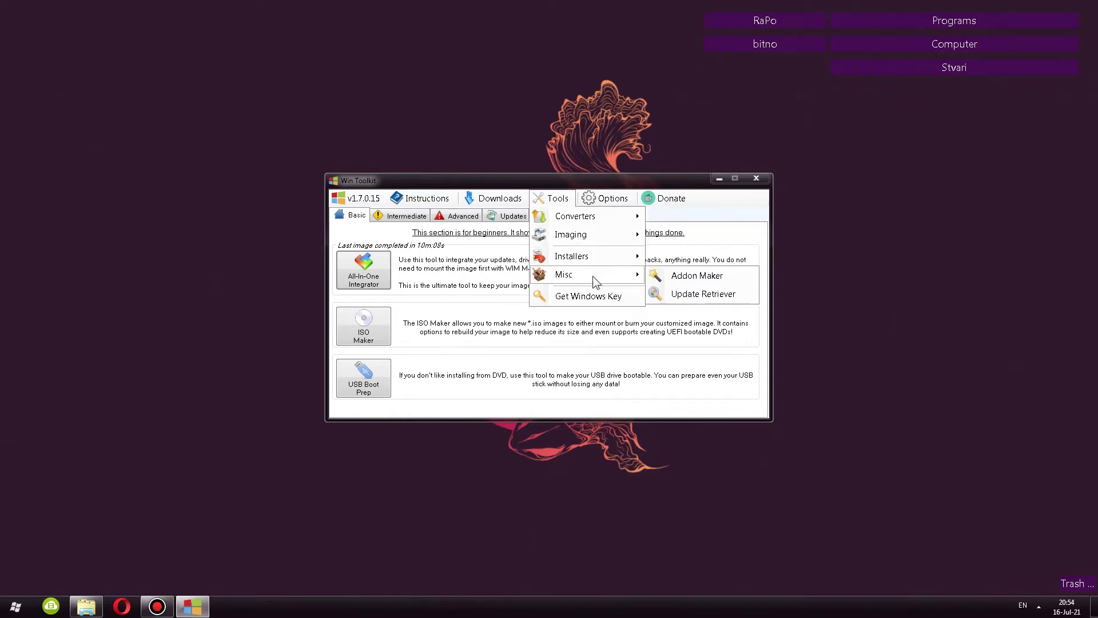
left_click(684, 276)
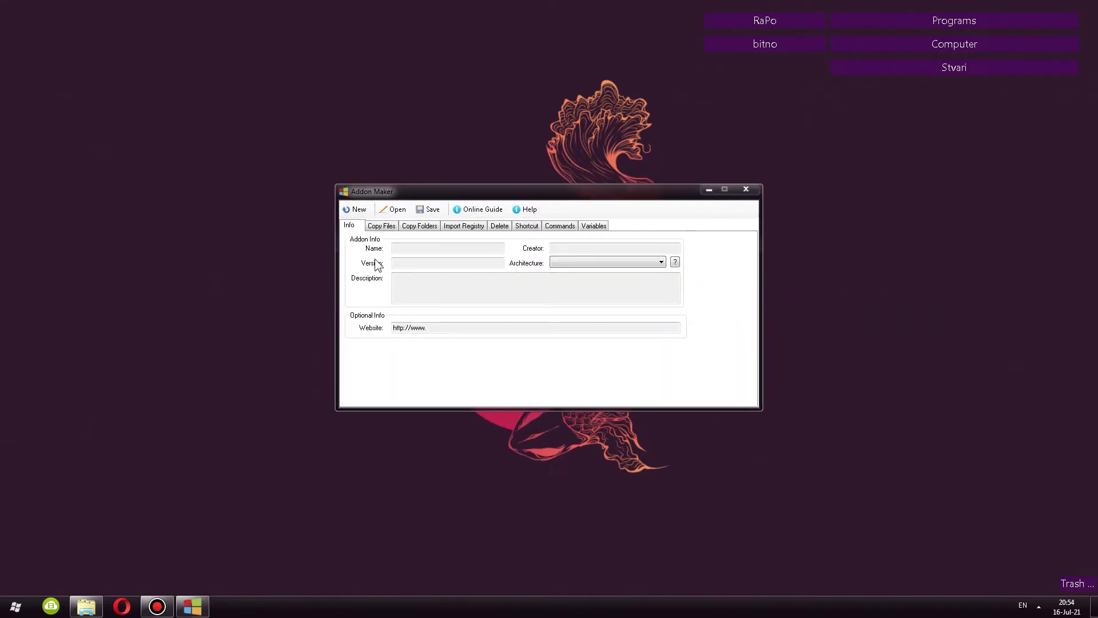
Look over the addon's Info fields, then switch to the Copy Files list.
left_click(400, 248)
left_click(567, 248)
left_click(568, 262)
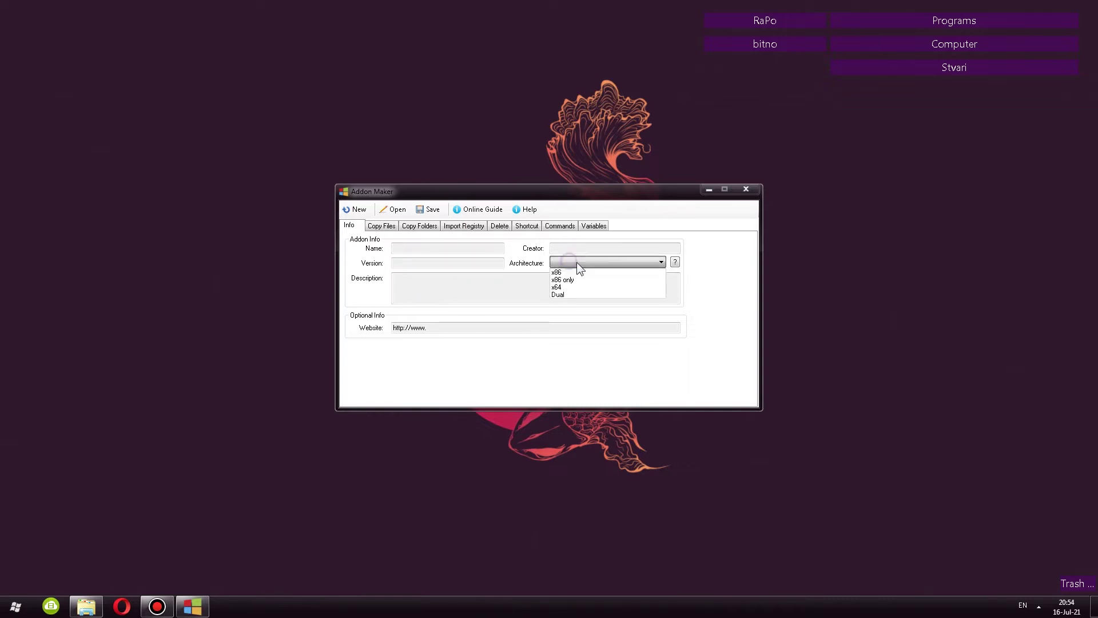
left_click(485, 294)
left_click_drag(452, 327, 403, 328)
left_click(383, 226)
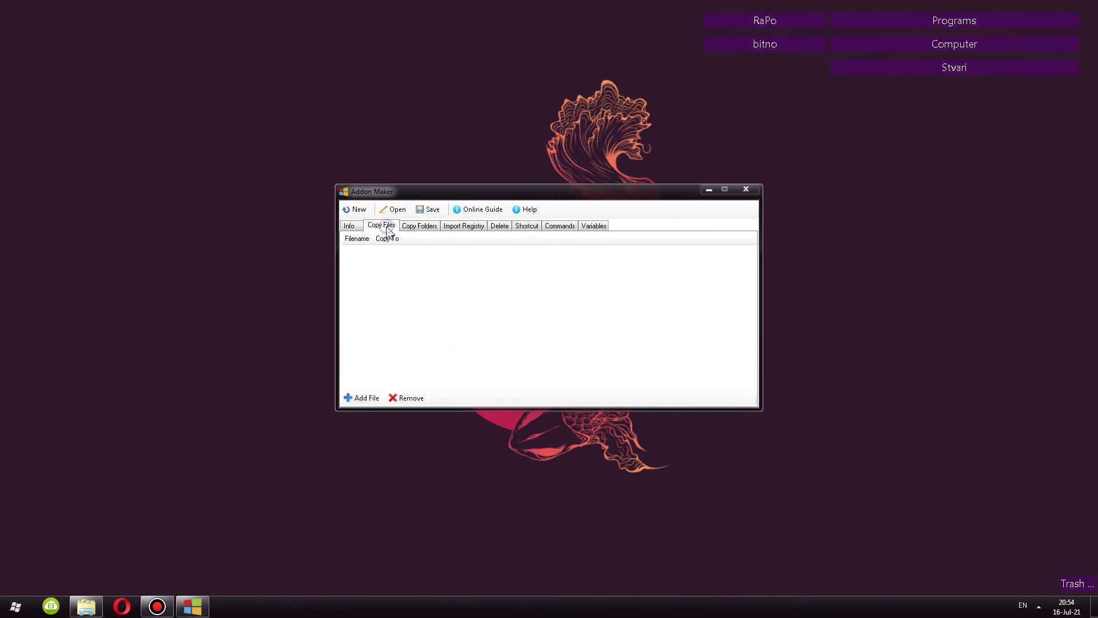
Pick 7z1900-x64.exe as the file to copy, with destination %PROGRAMFILES%.
left_click(351, 397)
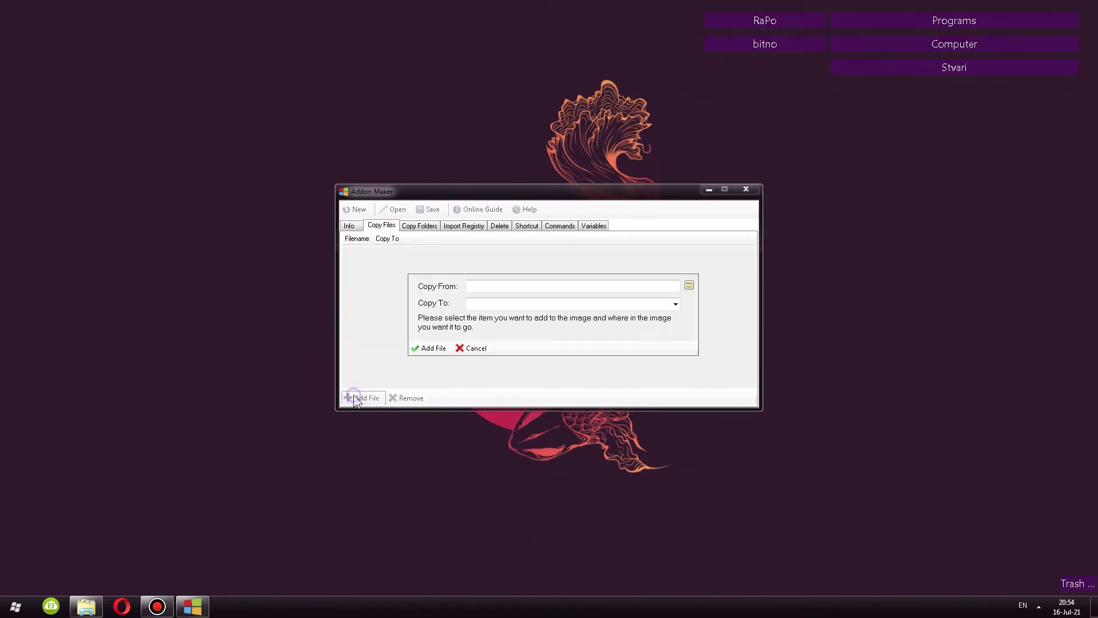
left_click(504, 286)
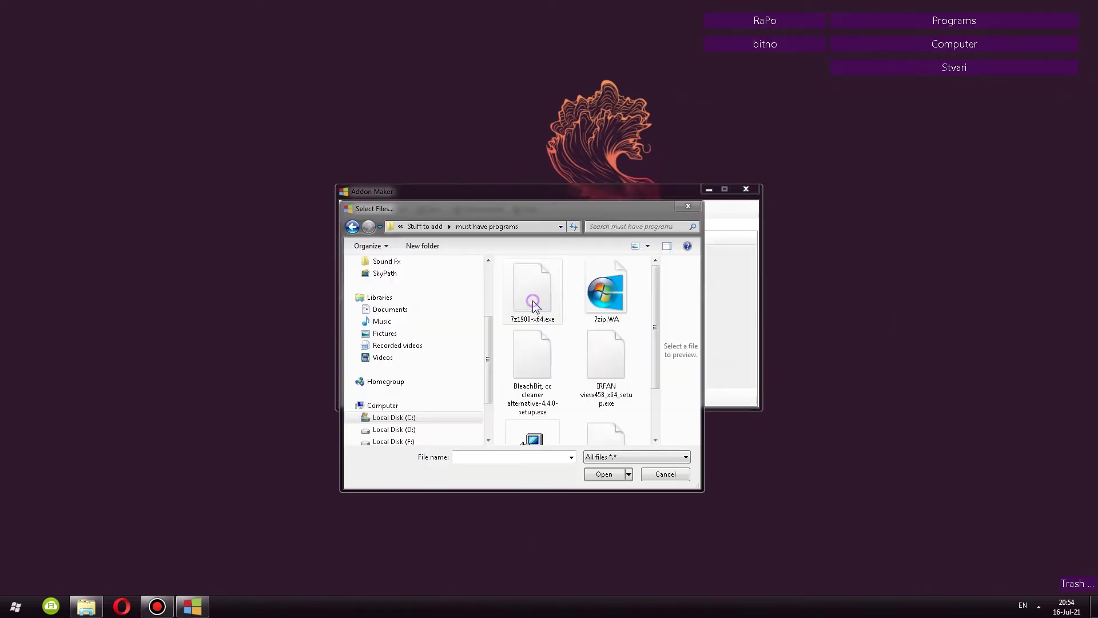
left_click(533, 300)
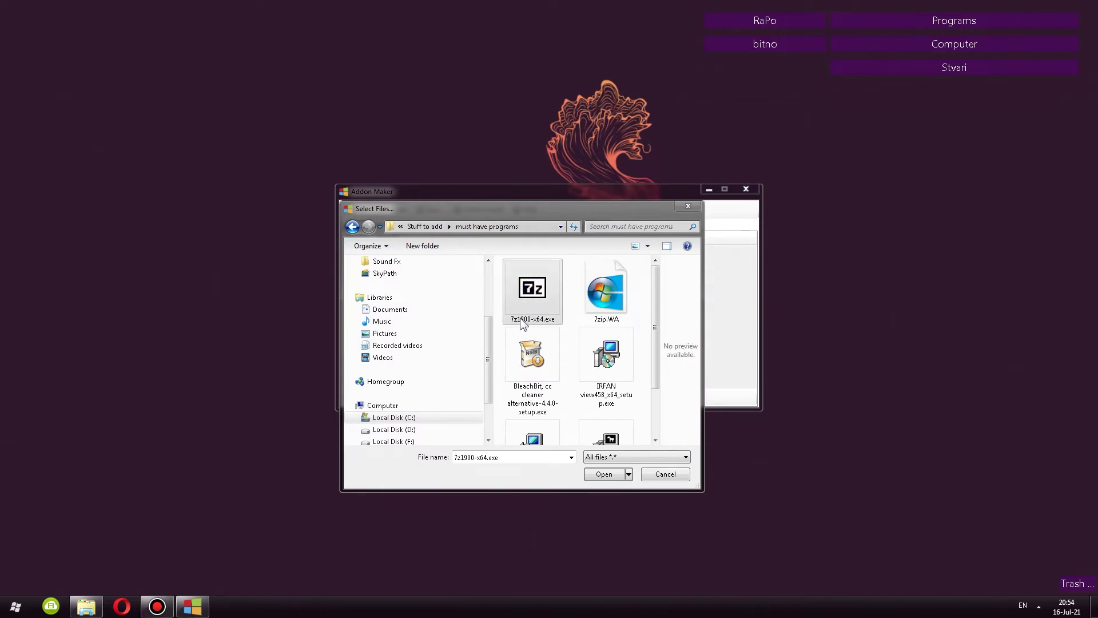
left_click(602, 475)
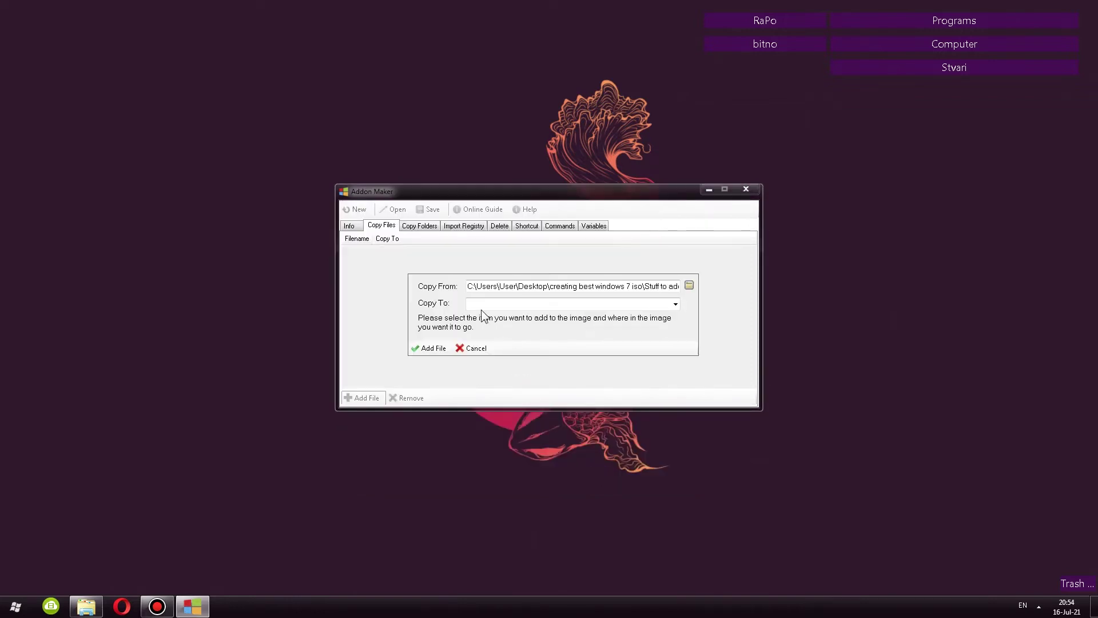
left_click(676, 304)
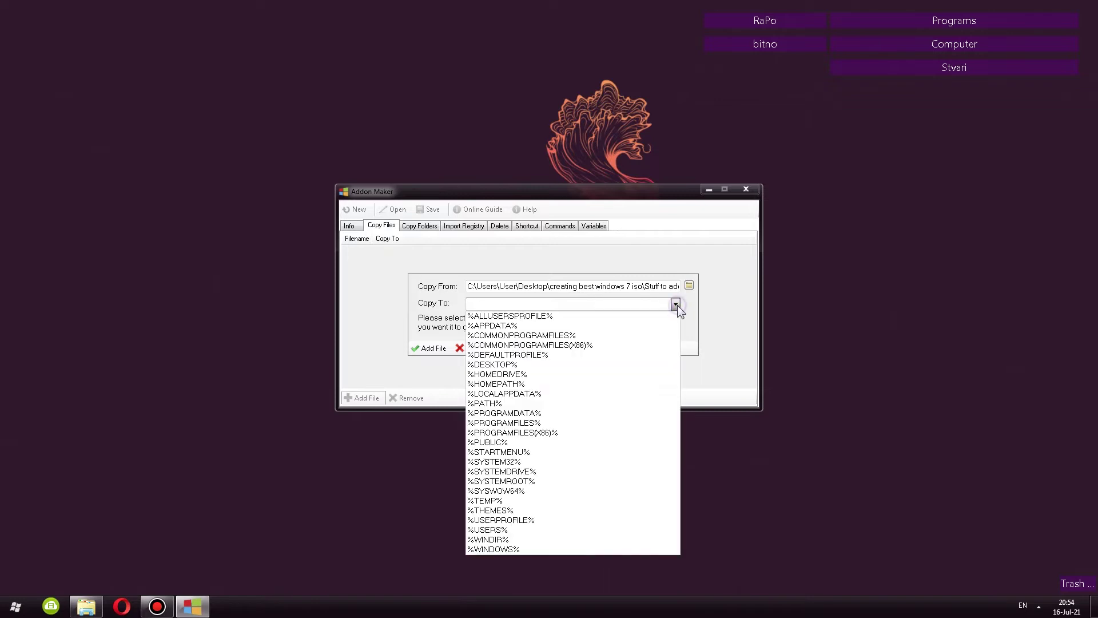
left_click(537, 424)
Add the 7z1900 file entry, then look through the Copy Folders, Import Registry and Delete sections.
left_click(428, 348)
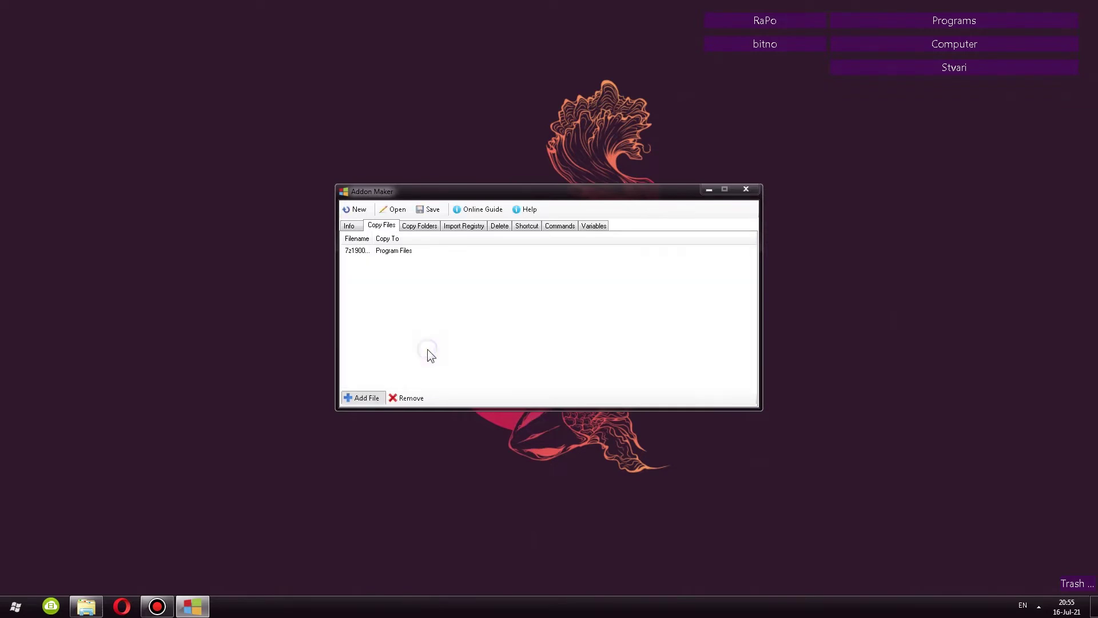
left_click(409, 227)
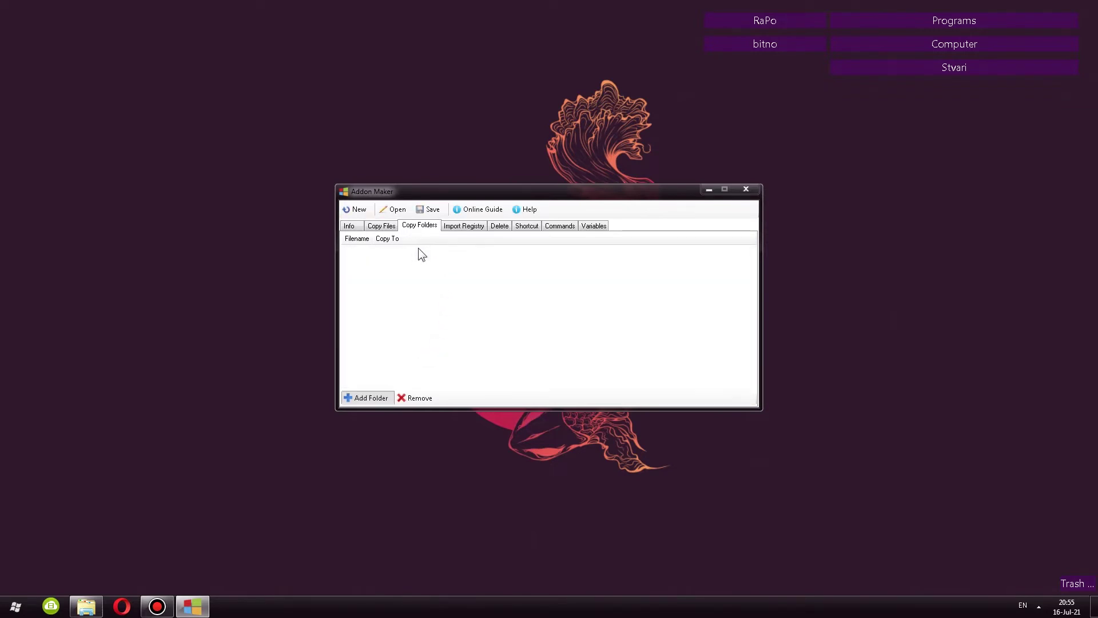
left_click(455, 229)
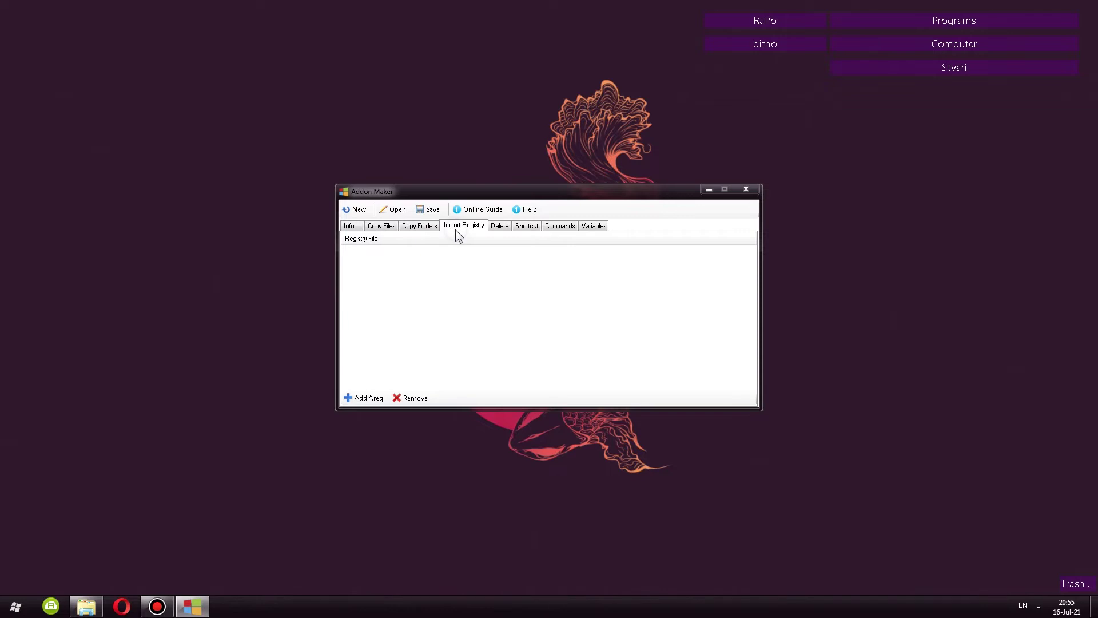
left_click(499, 229)
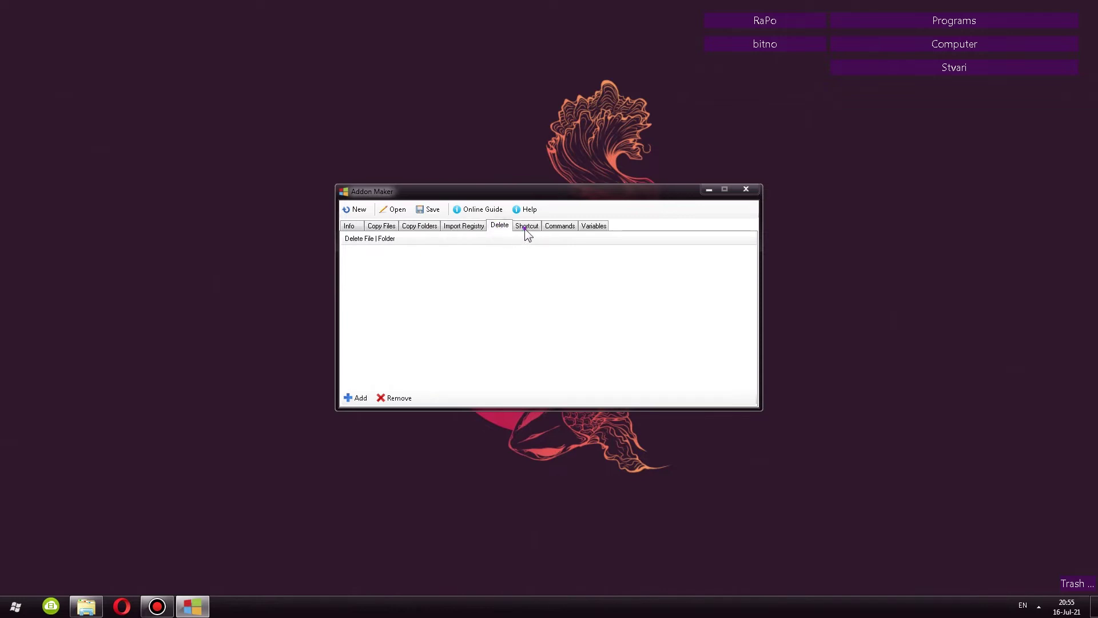
left_click(524, 228)
Create a new shortcut with filename 7zip and description 'archiving program'.
double_click(493, 278)
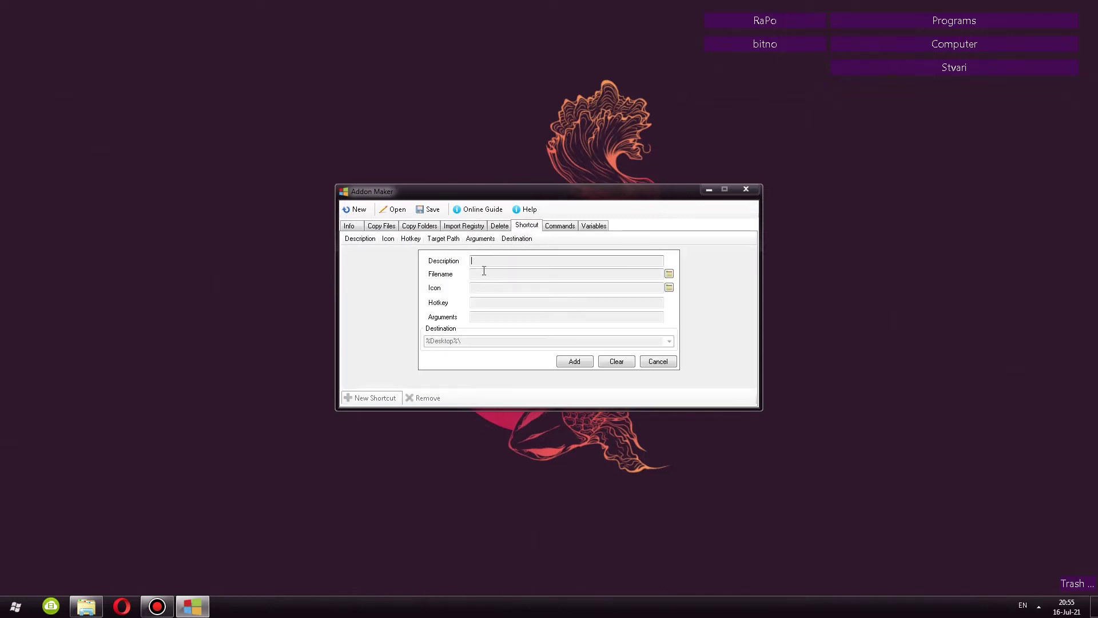
left_click(484, 273)
type("7zip")
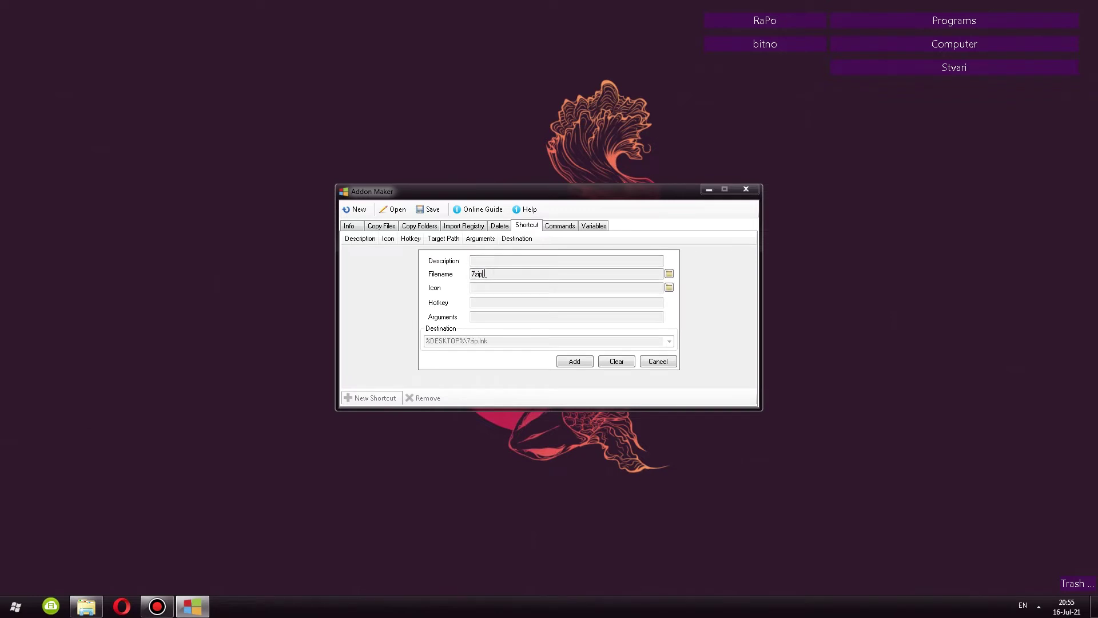
left_click(500, 260)
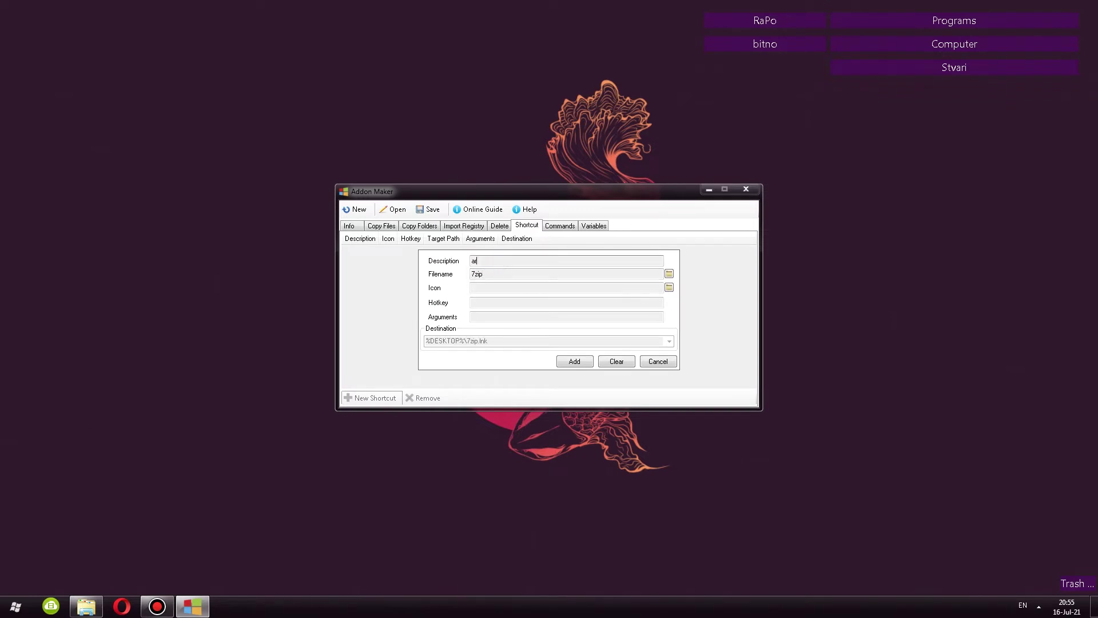
type("archiving program")
left_click(514, 289)
left_click(484, 316)
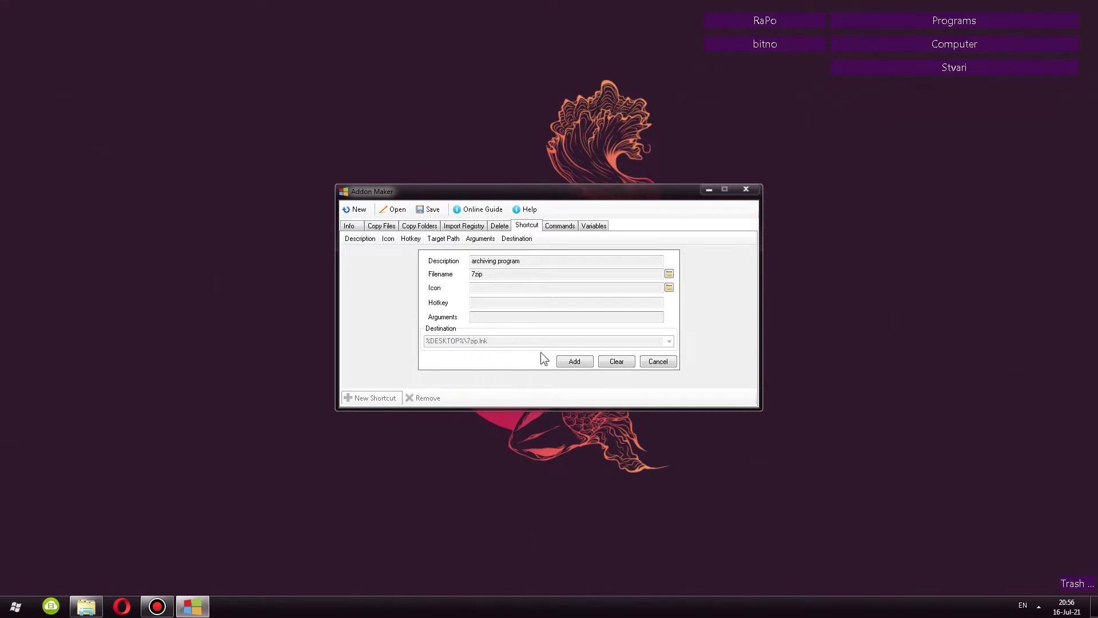
left_click(574, 361)
View the Commands and Variables sections, then try saving and dismiss the missing-name warning.
left_click(557, 226)
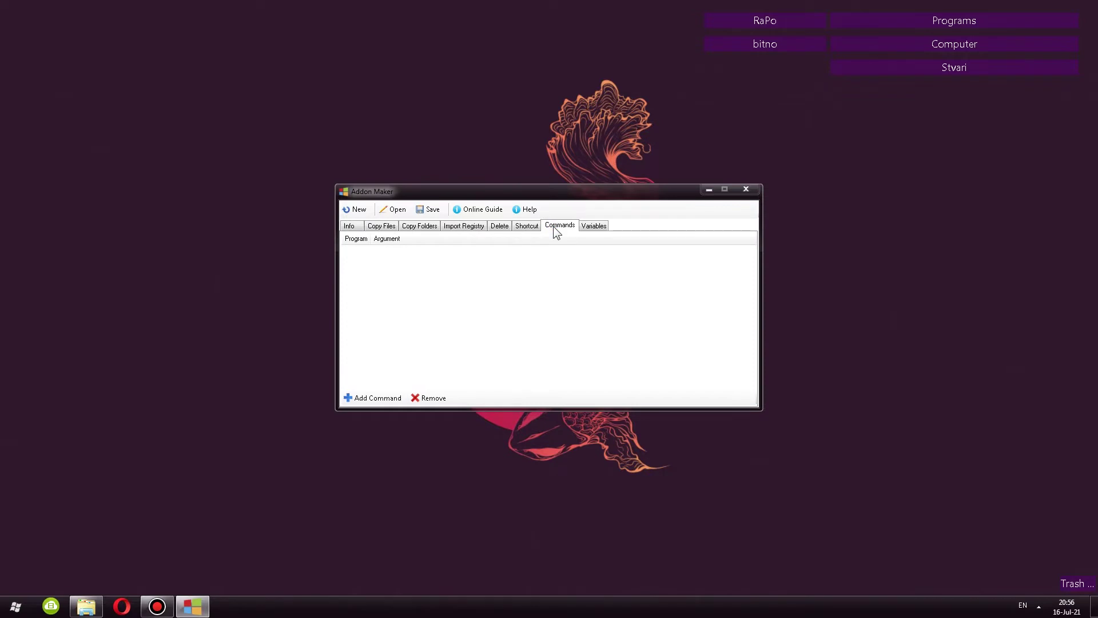
left_click(595, 226)
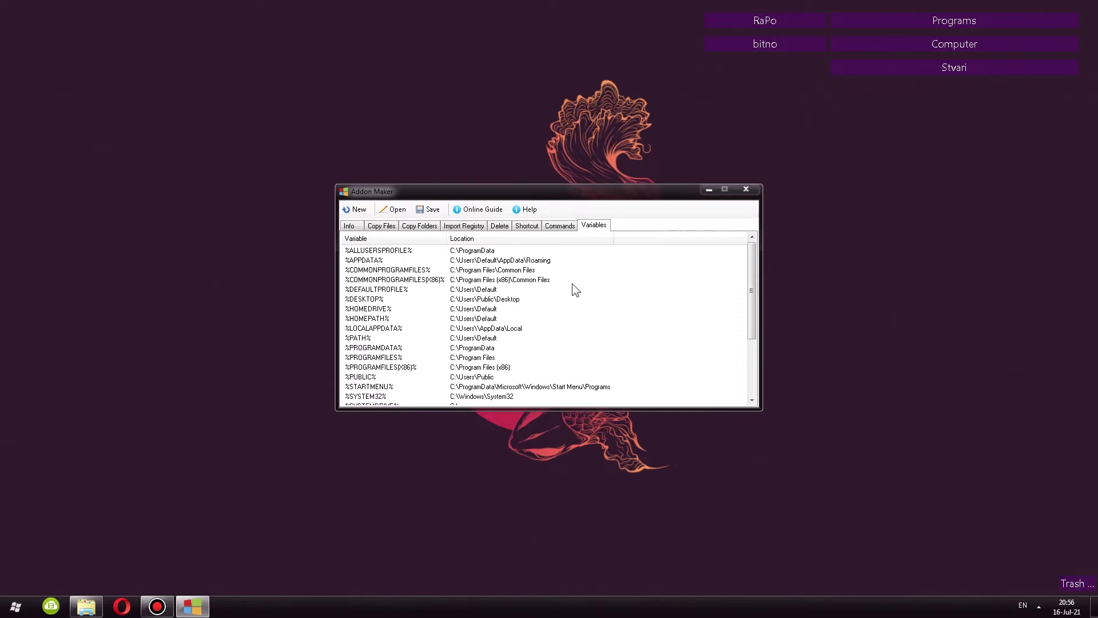
left_click(428, 210)
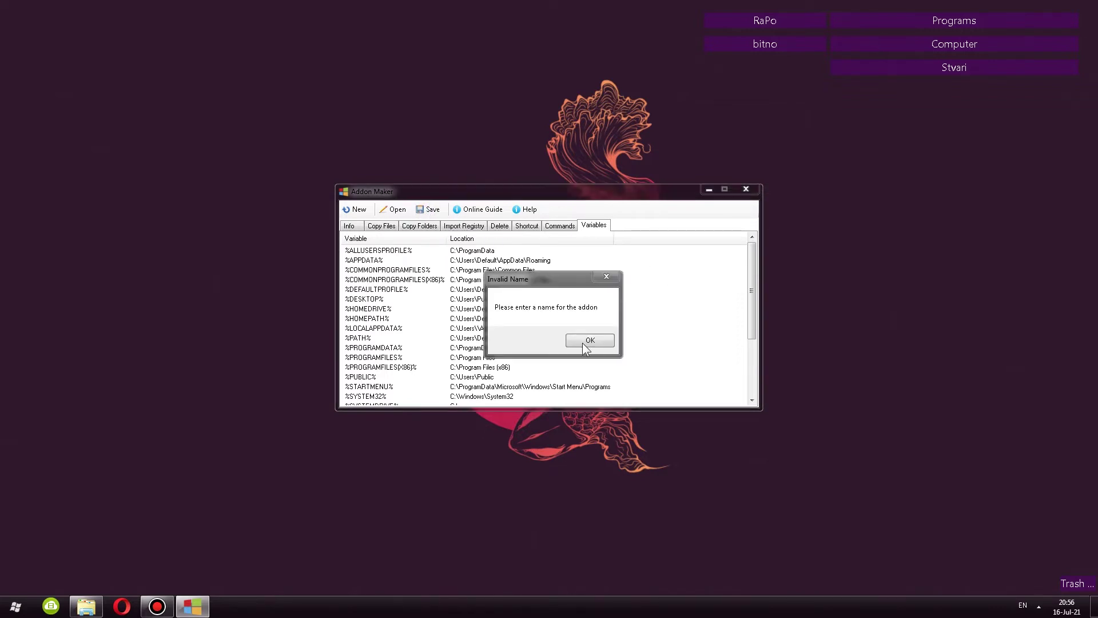
left_click(589, 340)
Return to the Info section for the addon details, then save and close the Addon Maker.
left_click(382, 225)
left_click(348, 226)
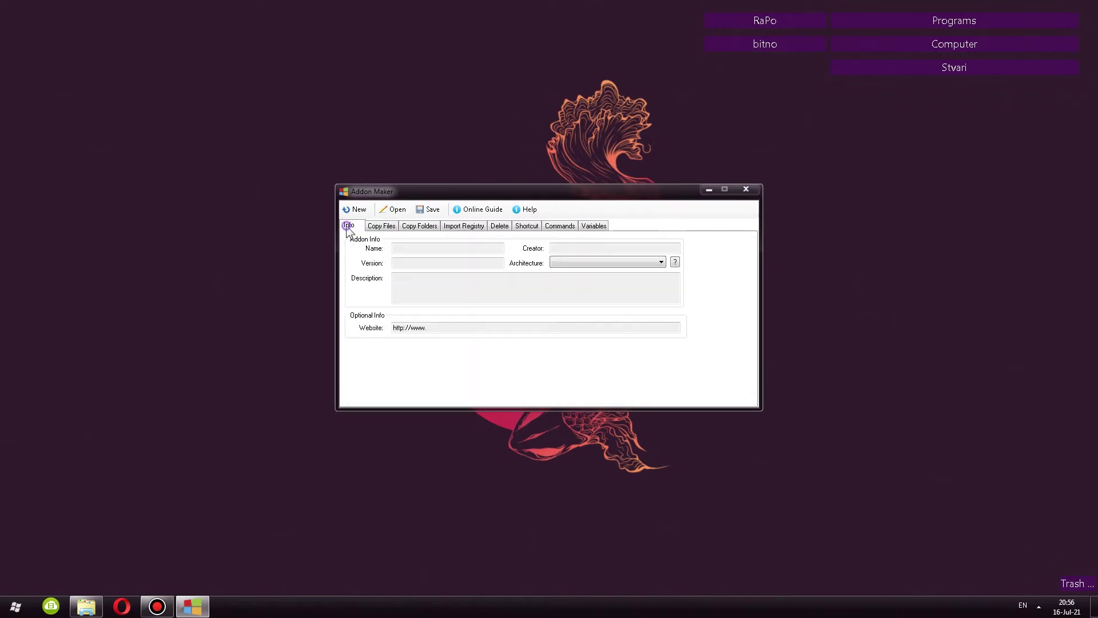
left_click(430, 209)
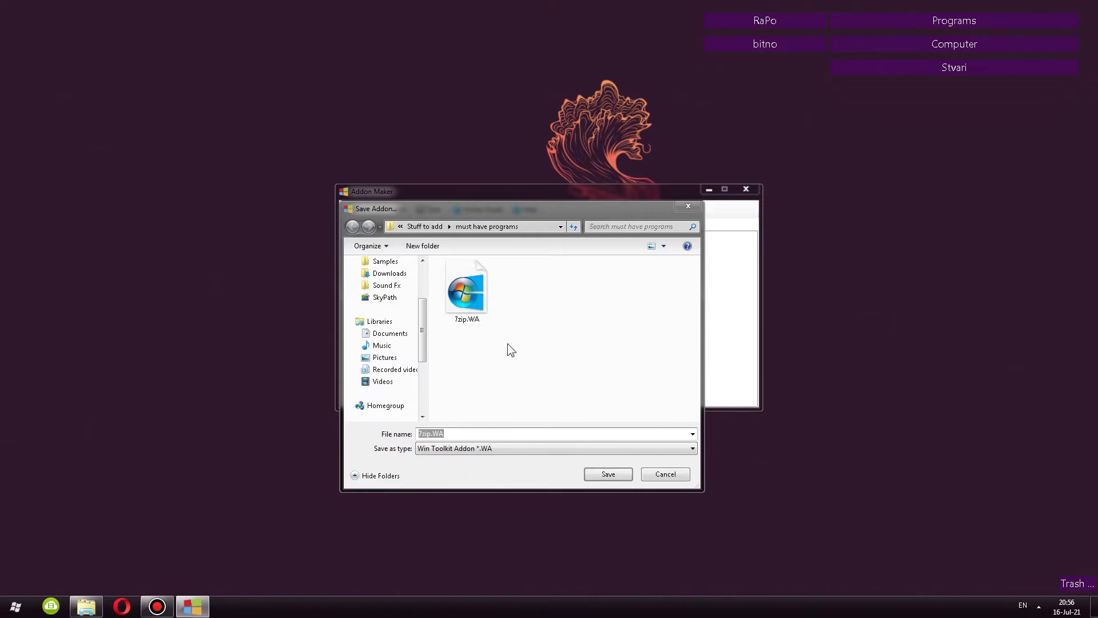
left_click(659, 475)
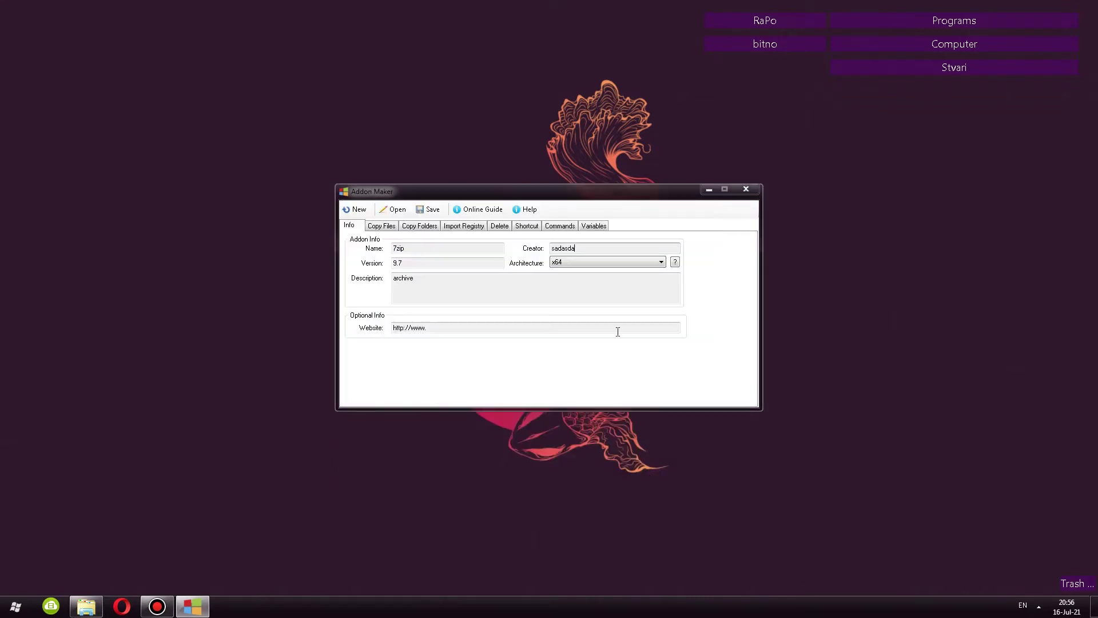
left_click(745, 188)
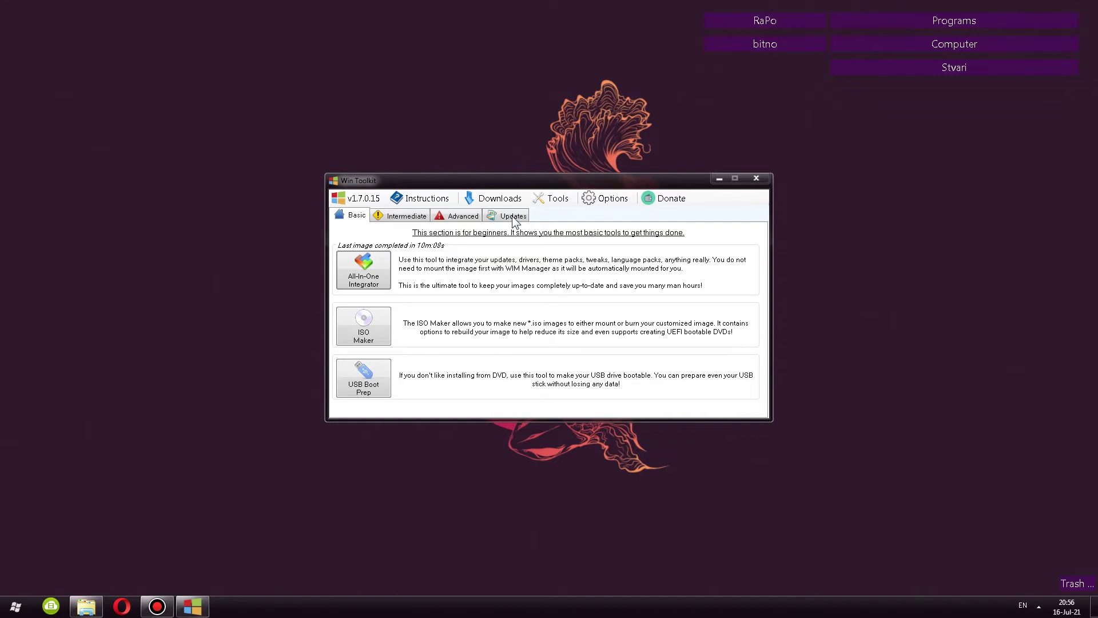
Flip through the Basic, Intermediate, Advanced and Updates tool sections, ending on Intermediate.
left_click(404, 215)
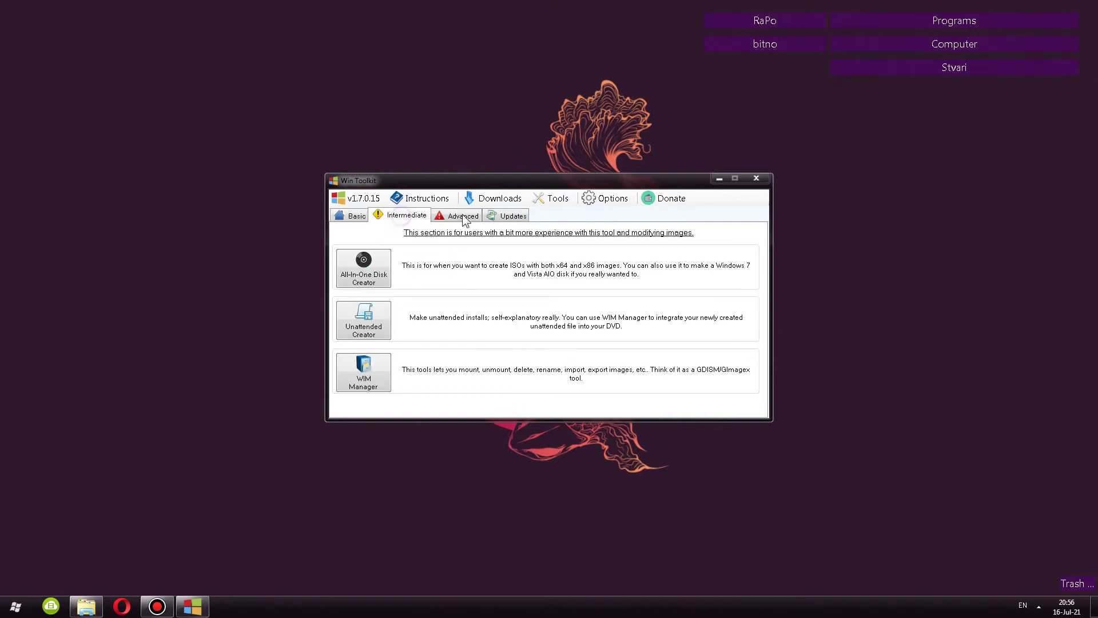
left_click(460, 216)
left_click(511, 216)
left_click(356, 216)
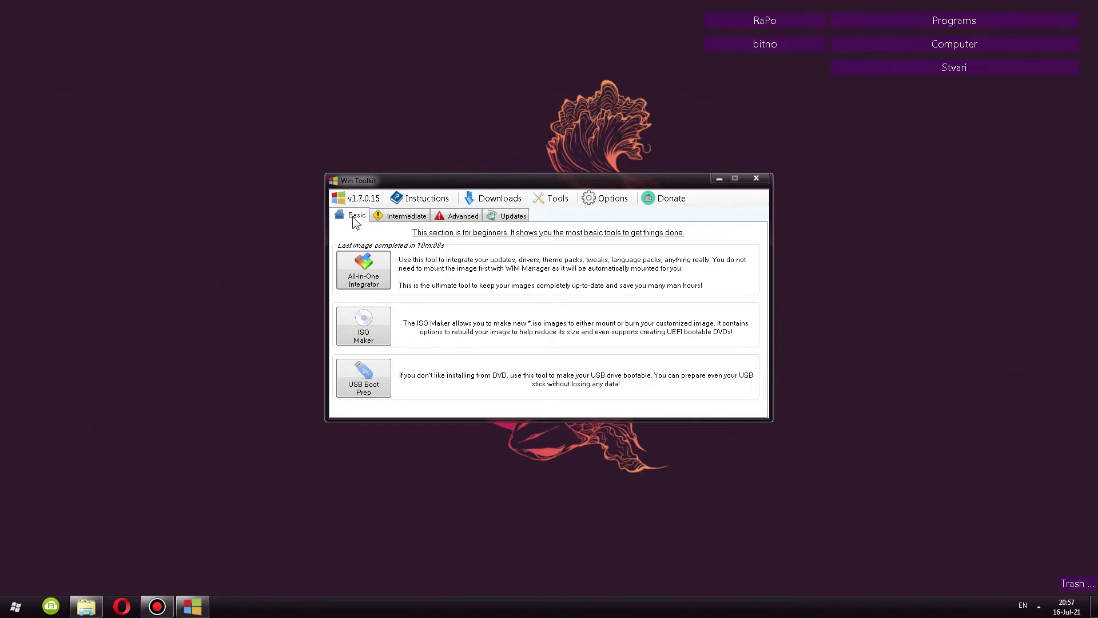
left_click(461, 217)
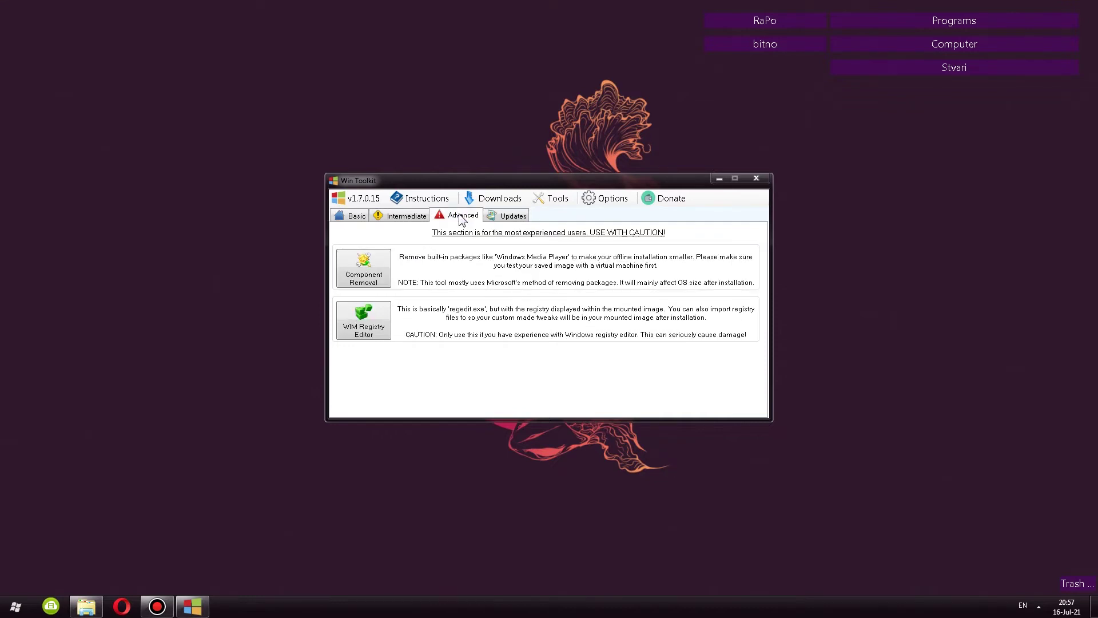
left_click(355, 216)
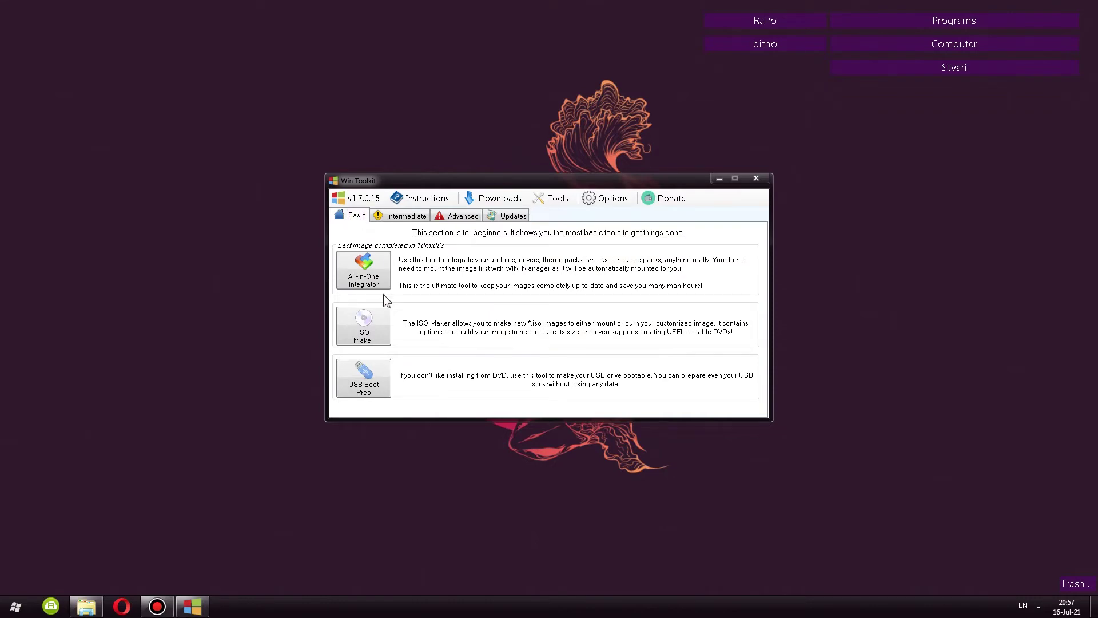
left_click(400, 217)
left_click(458, 216)
left_click(355, 216)
left_click(395, 219)
left_click(458, 218)
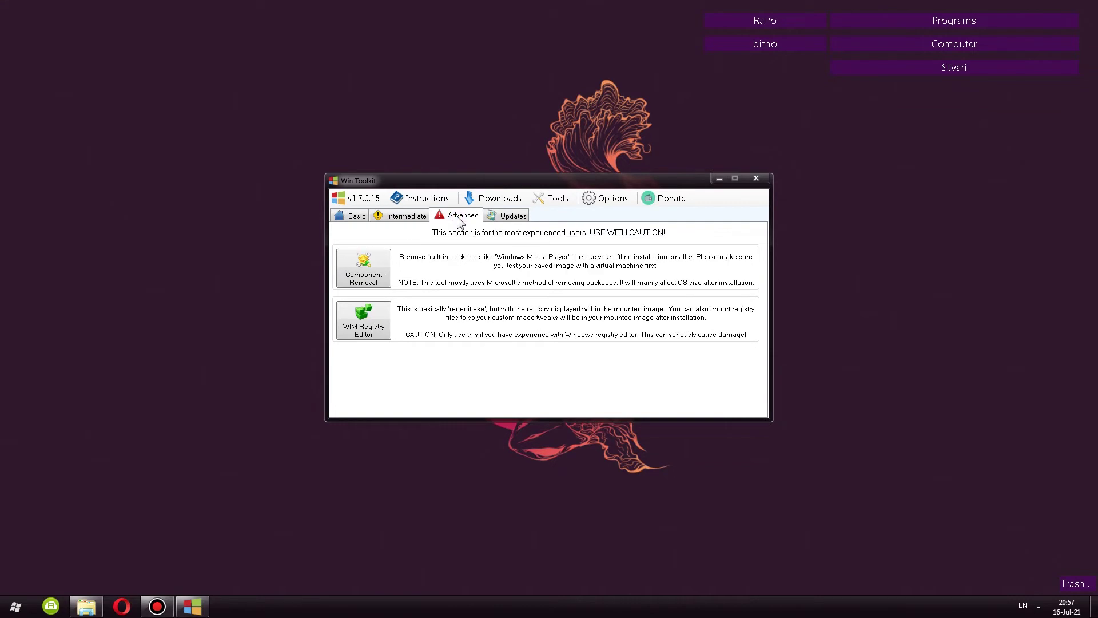
left_click(357, 217)
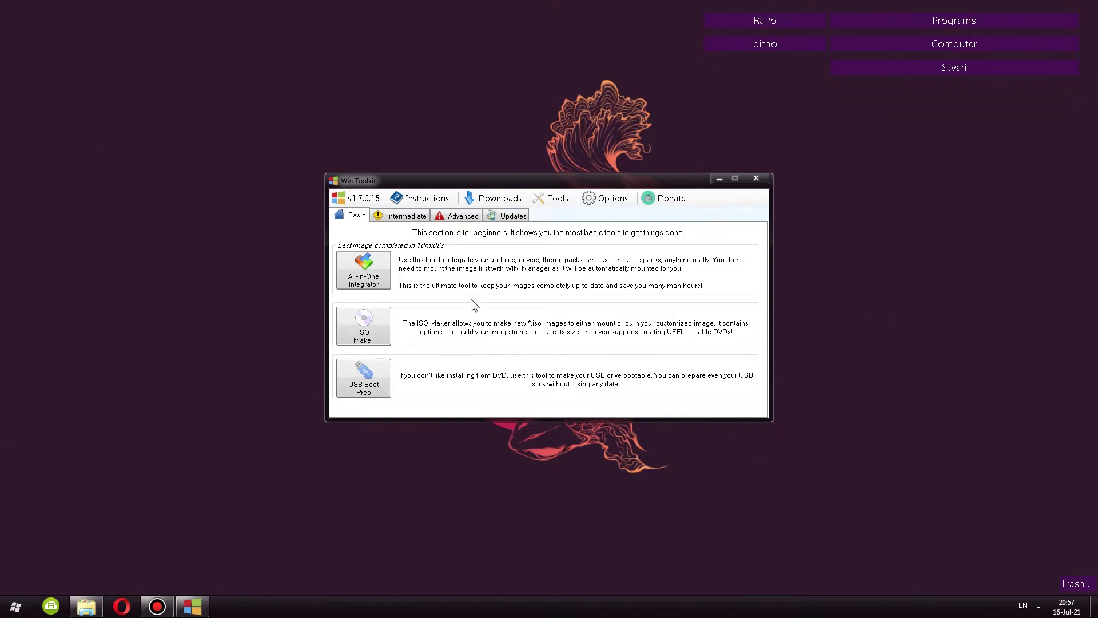
left_click(406, 217)
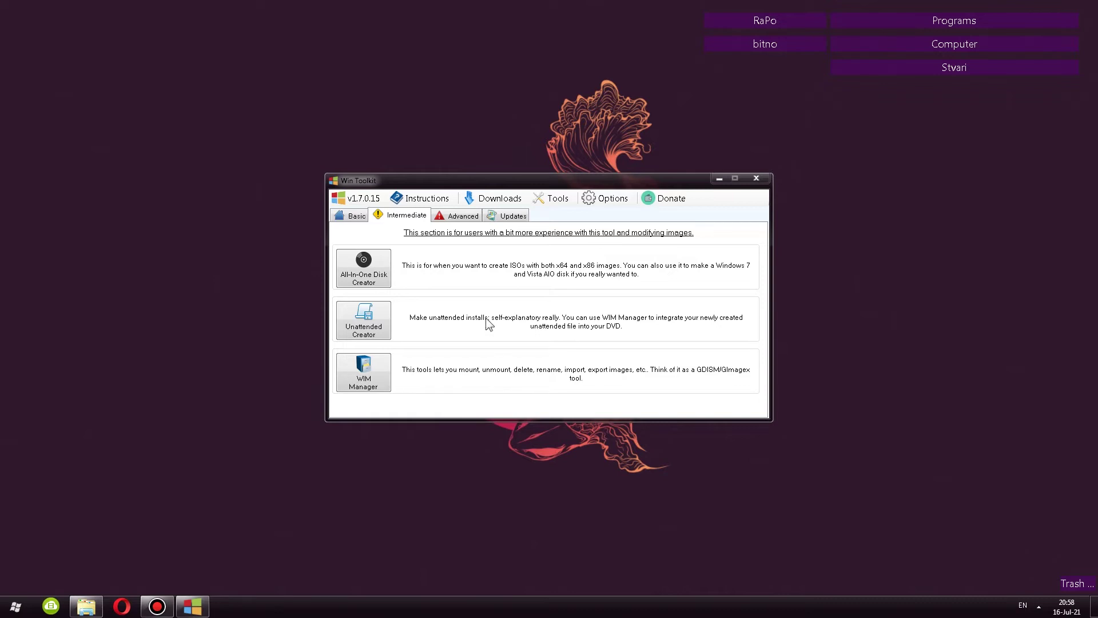
Check the Advanced and Updates sections, then return to the Basic tools.
left_click(455, 216)
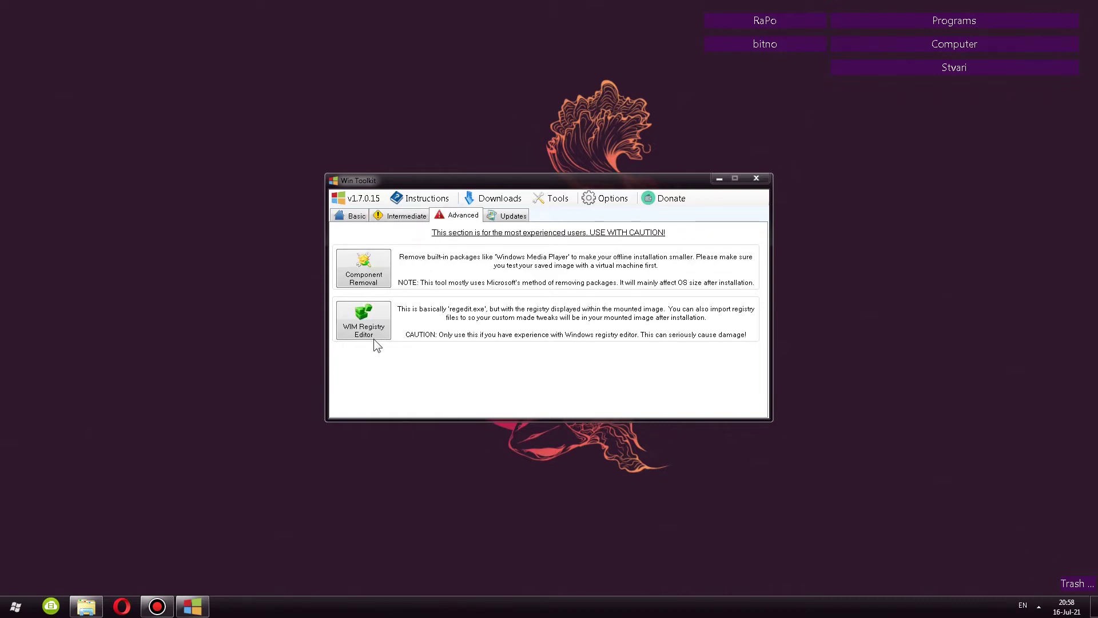
left_click(506, 217)
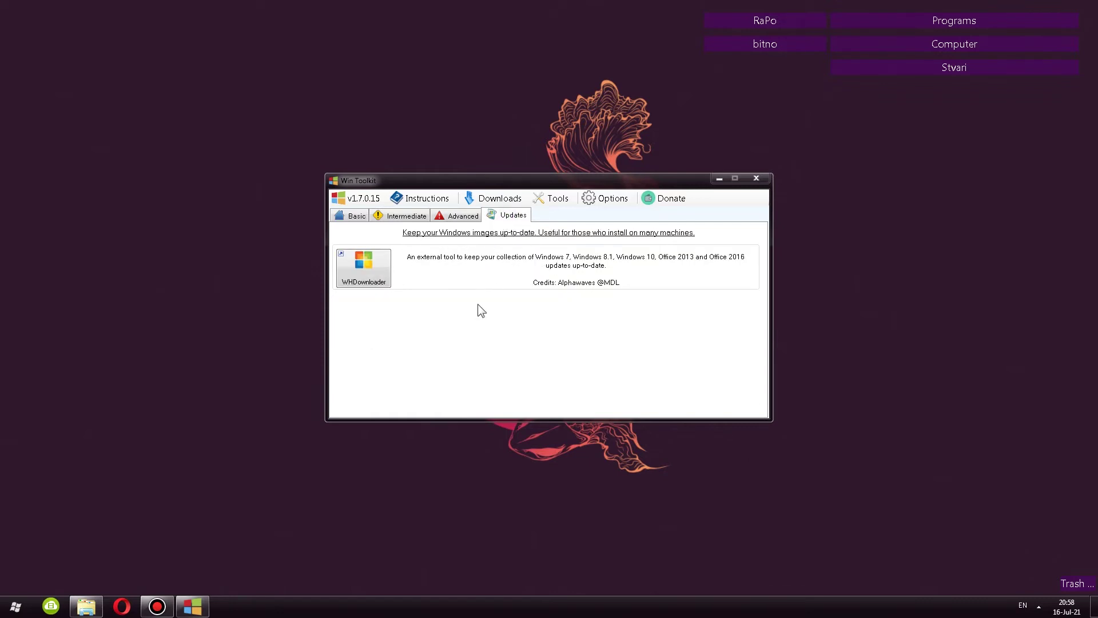
left_click(355, 217)
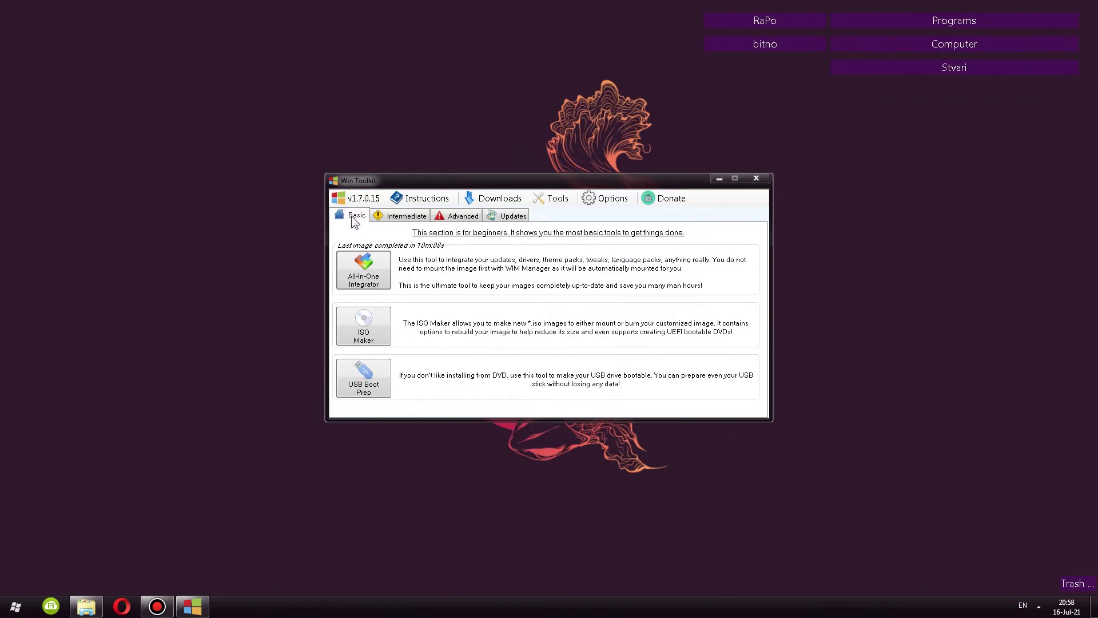
Open the All-In-One Integrator on the mounted Windows 7 ULTIMATE image, skipping the preset list.
left_click(363, 266)
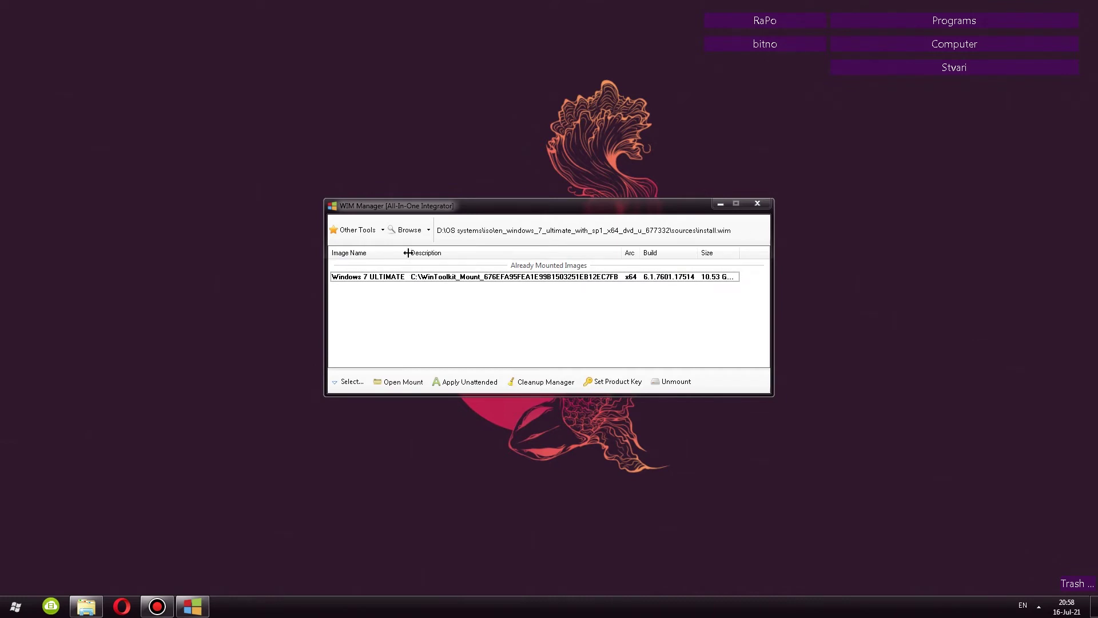
left_click(372, 277)
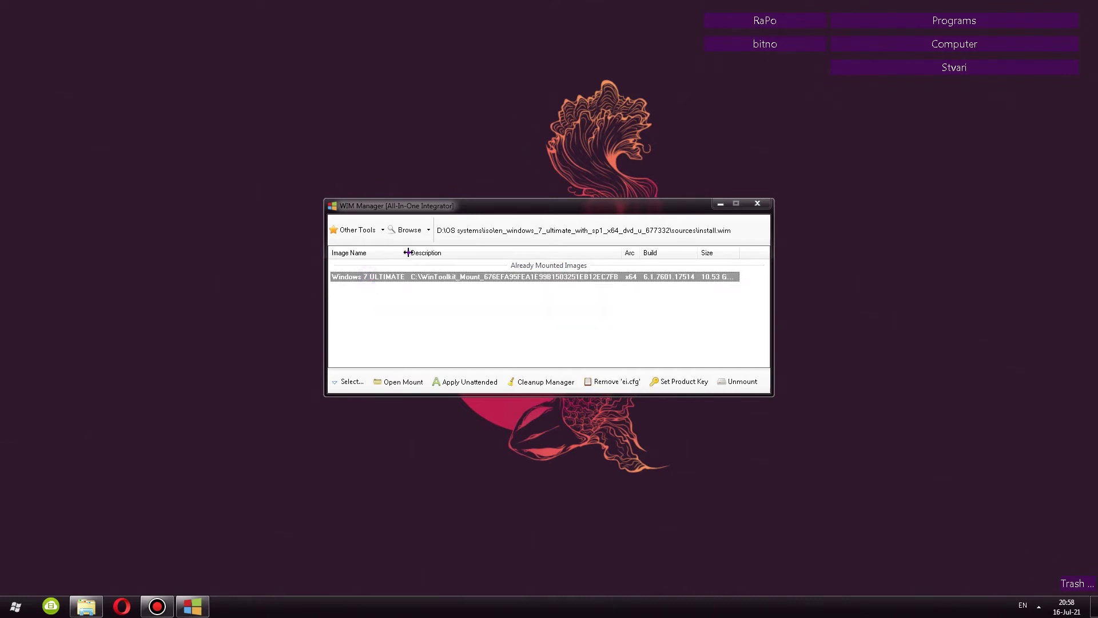
double_click(407, 253)
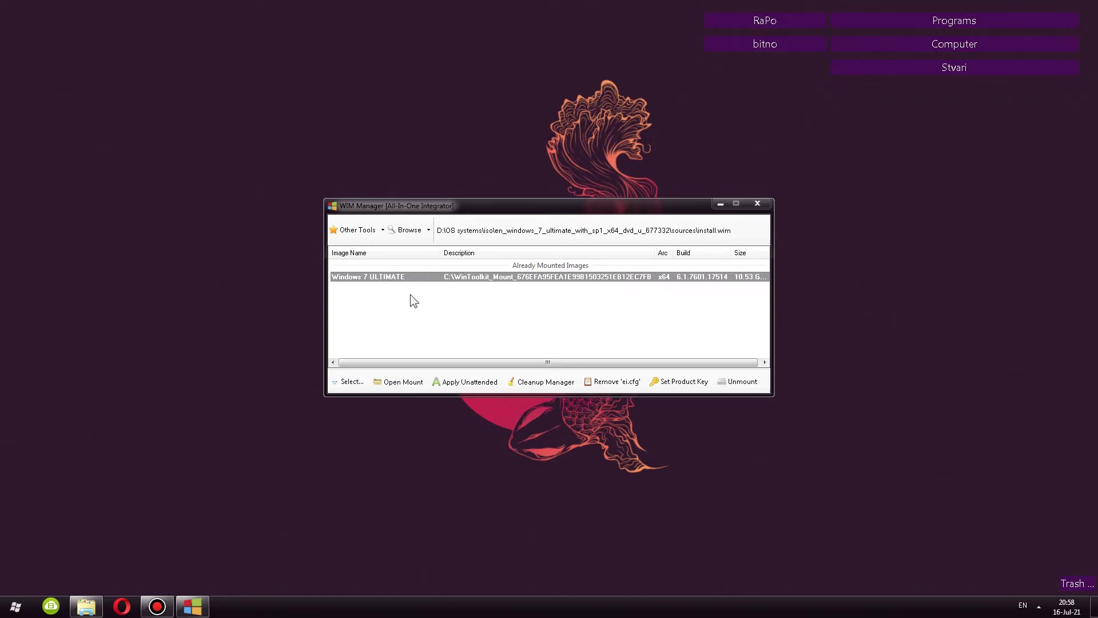
left_click(427, 231)
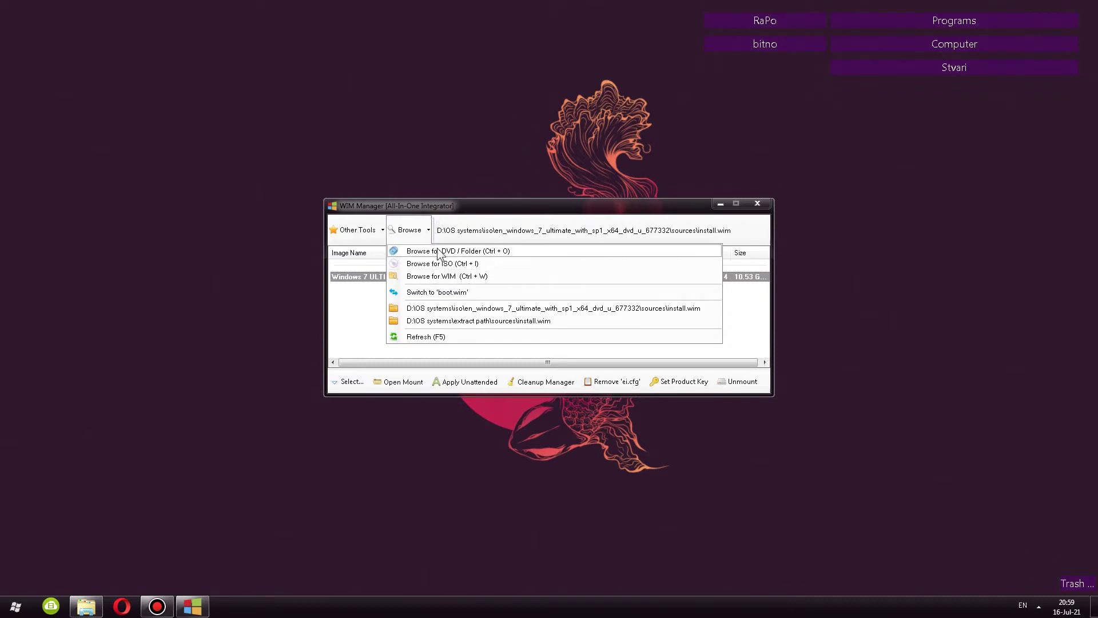
left_click(385, 205)
left_click(382, 224)
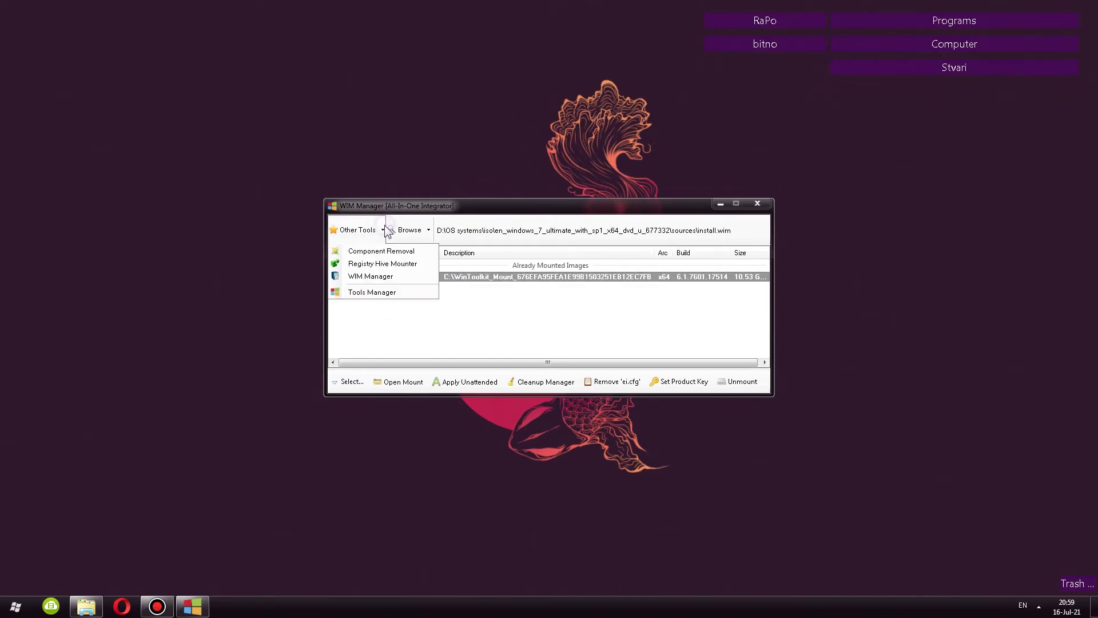
left_click(386, 277)
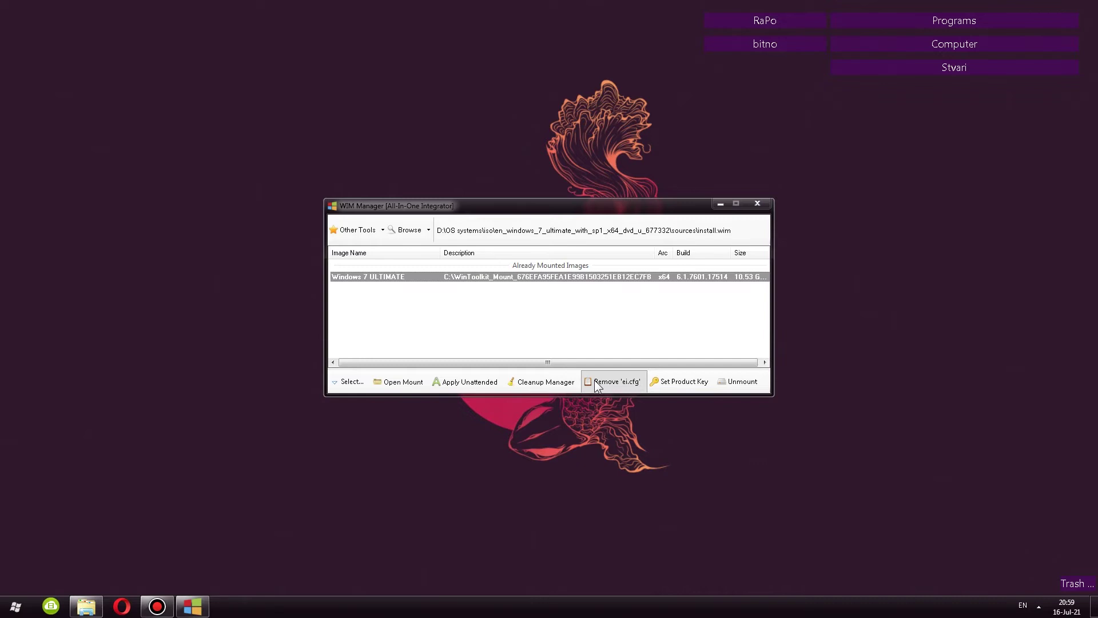
double_click(368, 276)
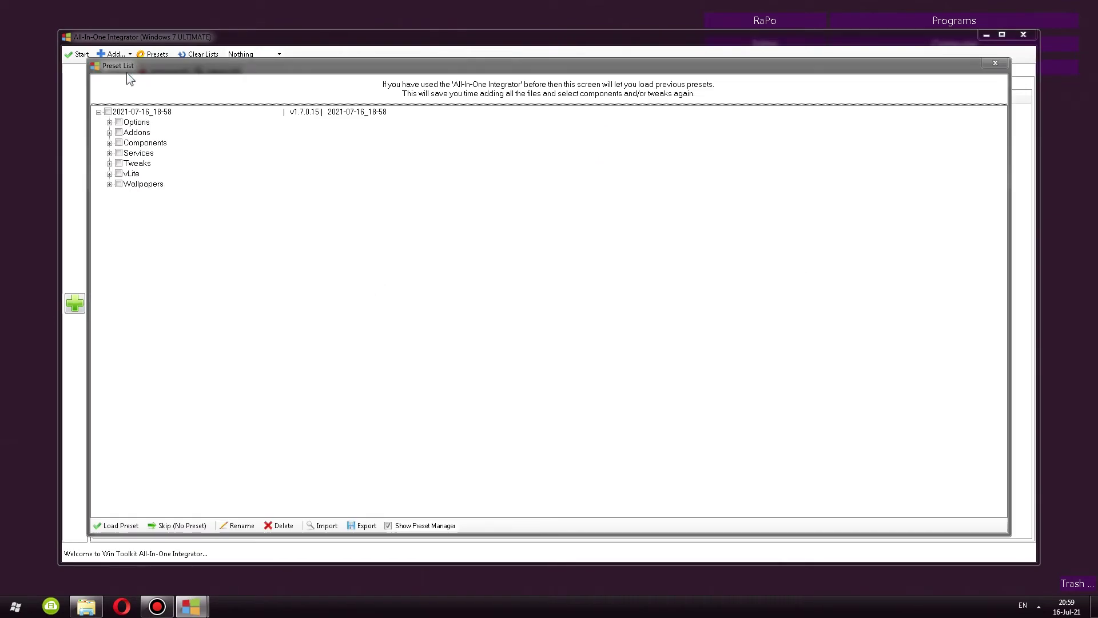
left_click(180, 527)
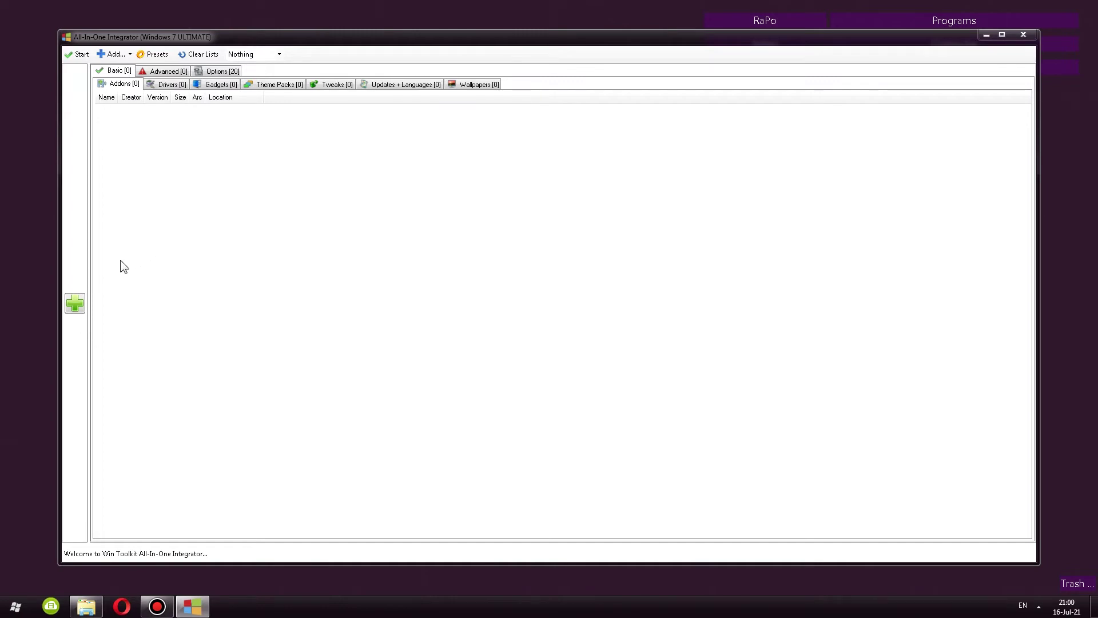
Add the 7zip.WA addon to the Addons list.
left_click(79, 304)
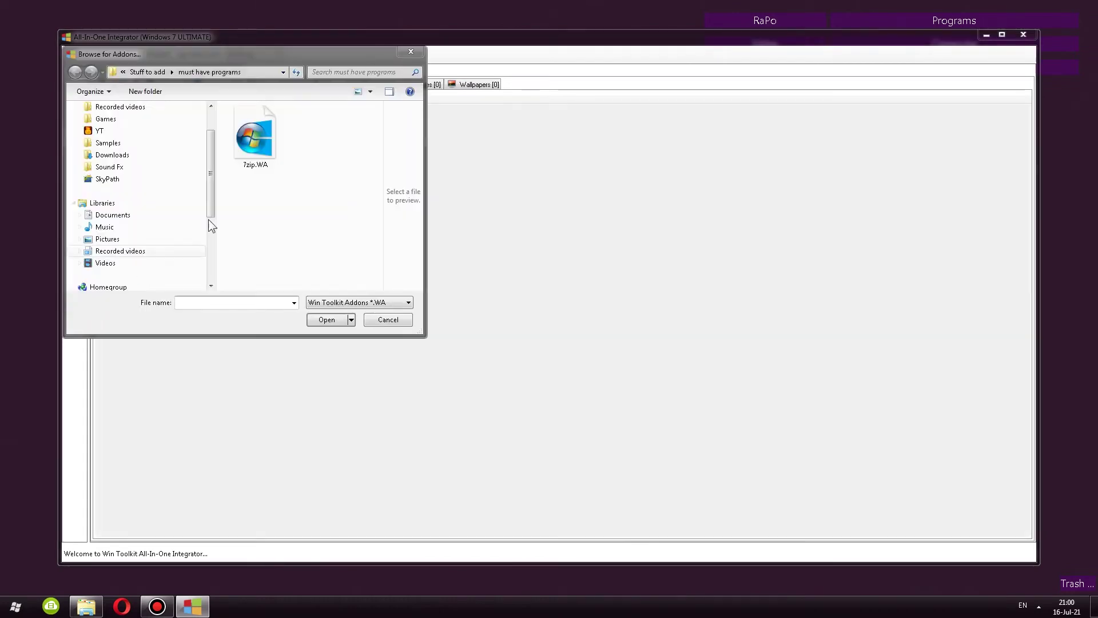
left_click(235, 145)
left_click(315, 321)
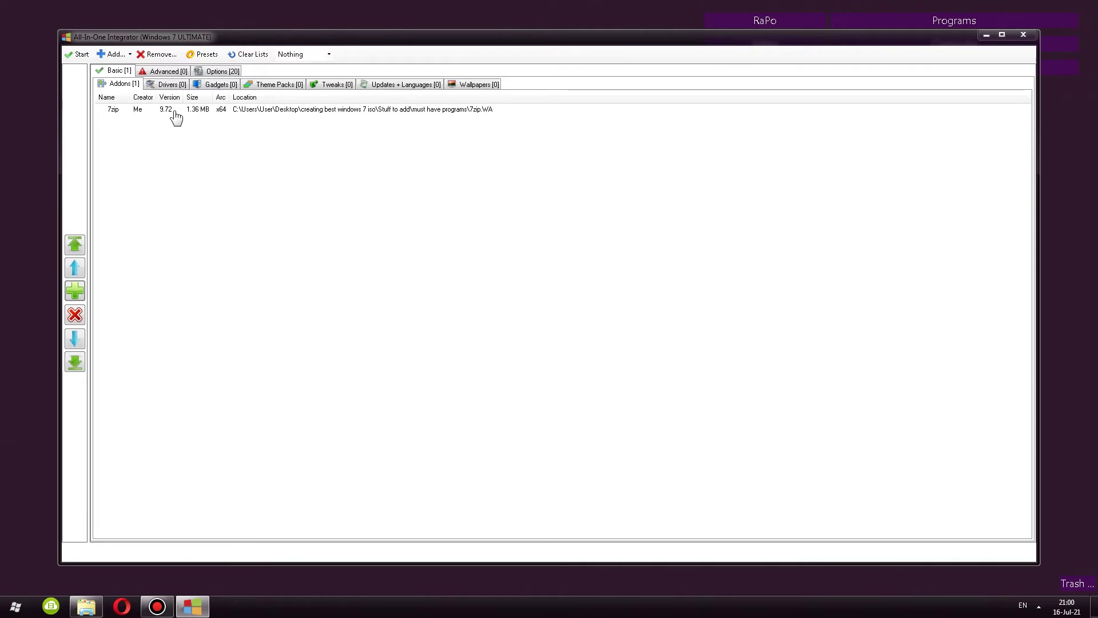
Add wallpaperminimallanscape.jpg to the Wallpapers list.
left_click(172, 85)
left_click(218, 85)
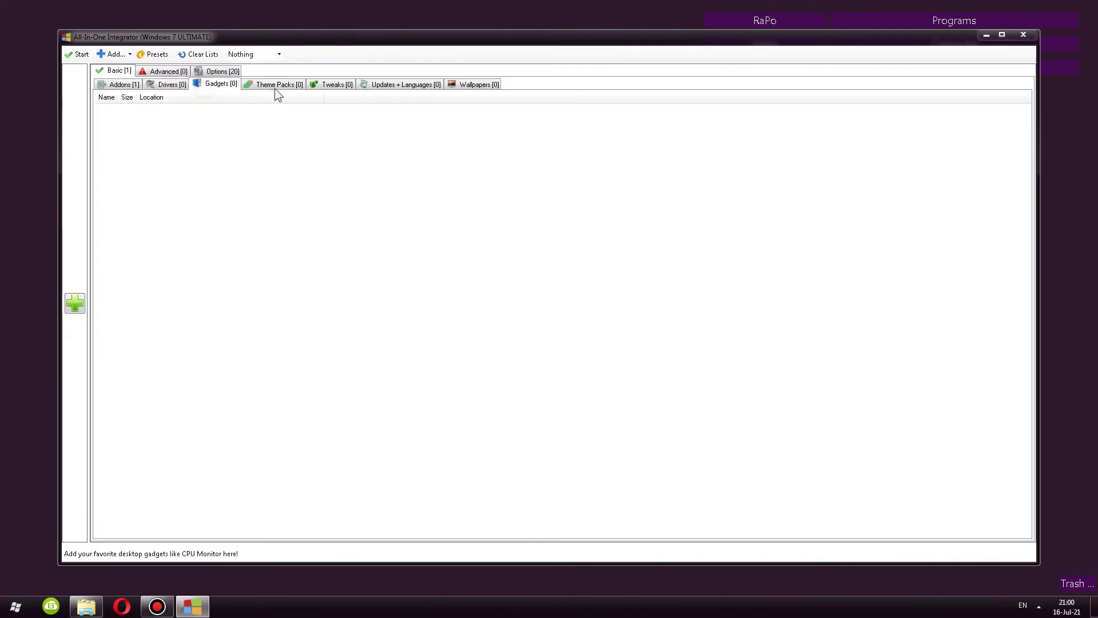
left_click(277, 86)
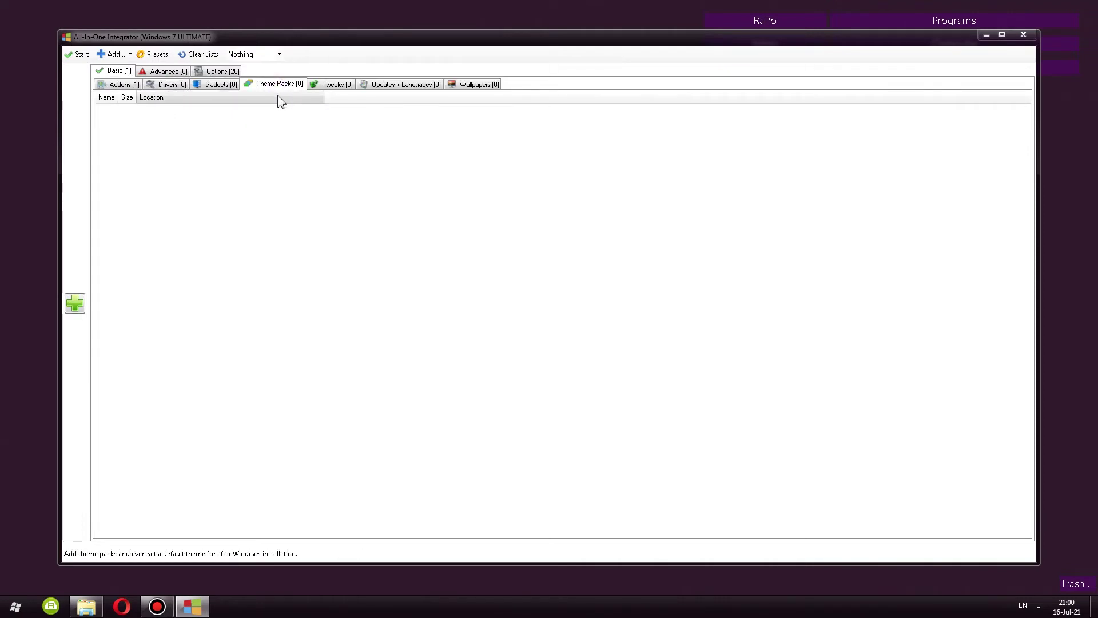
left_click(389, 84)
left_click(475, 86)
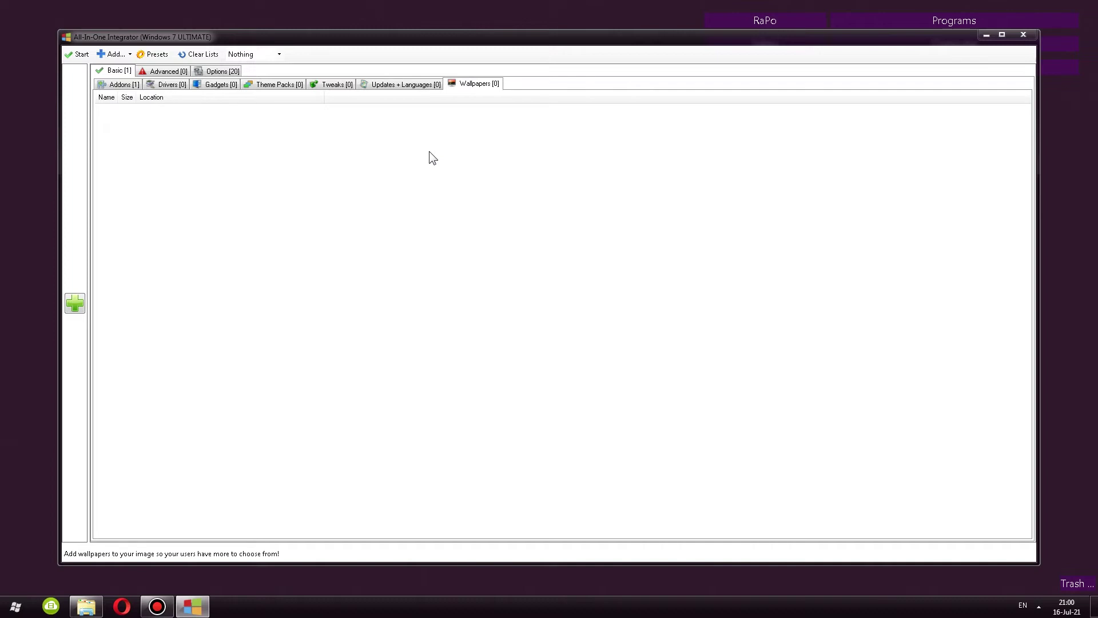
left_click(78, 302)
left_click(327, 273)
double_click(327, 273)
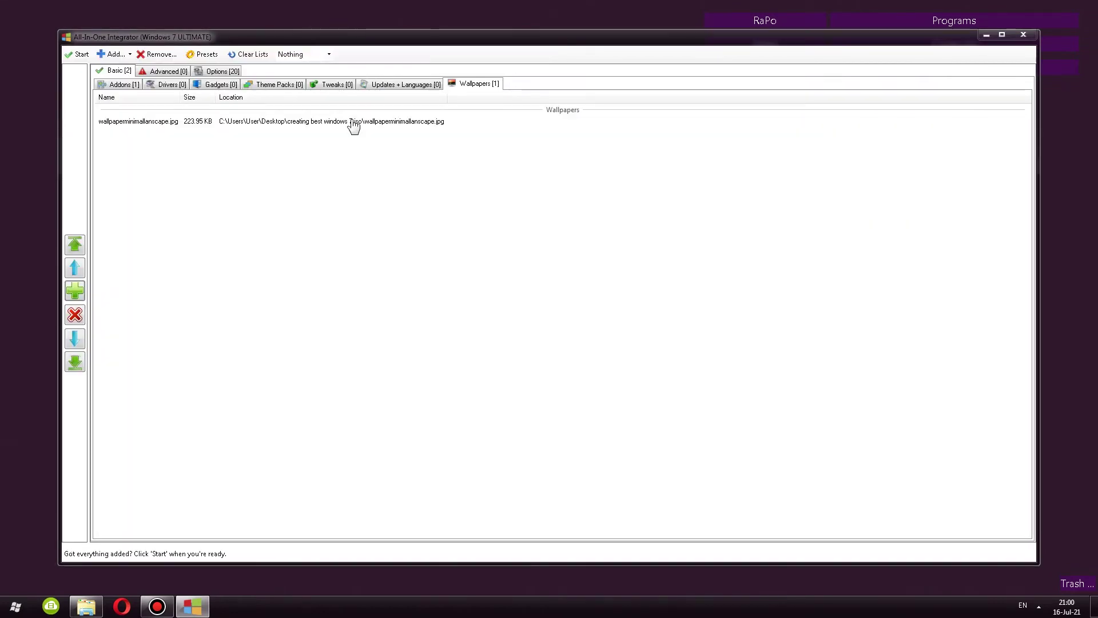
left_click(343, 121)
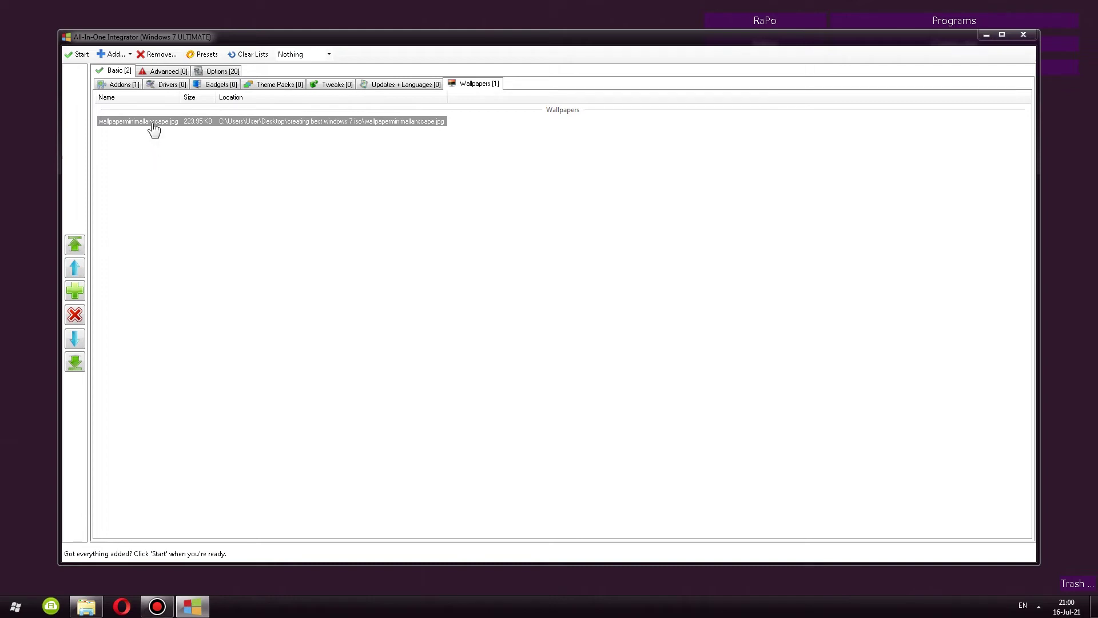
Read the Context-Menu tweaks such as Admin Tools and Block in Firewall, then collapse them.
left_click(342, 85)
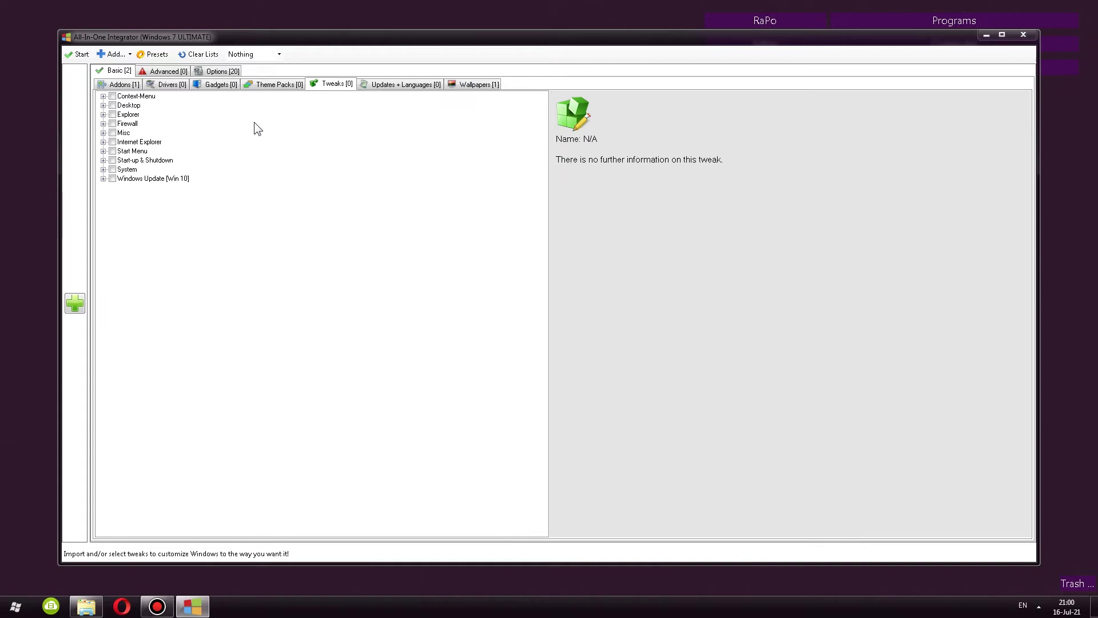
left_click(141, 97)
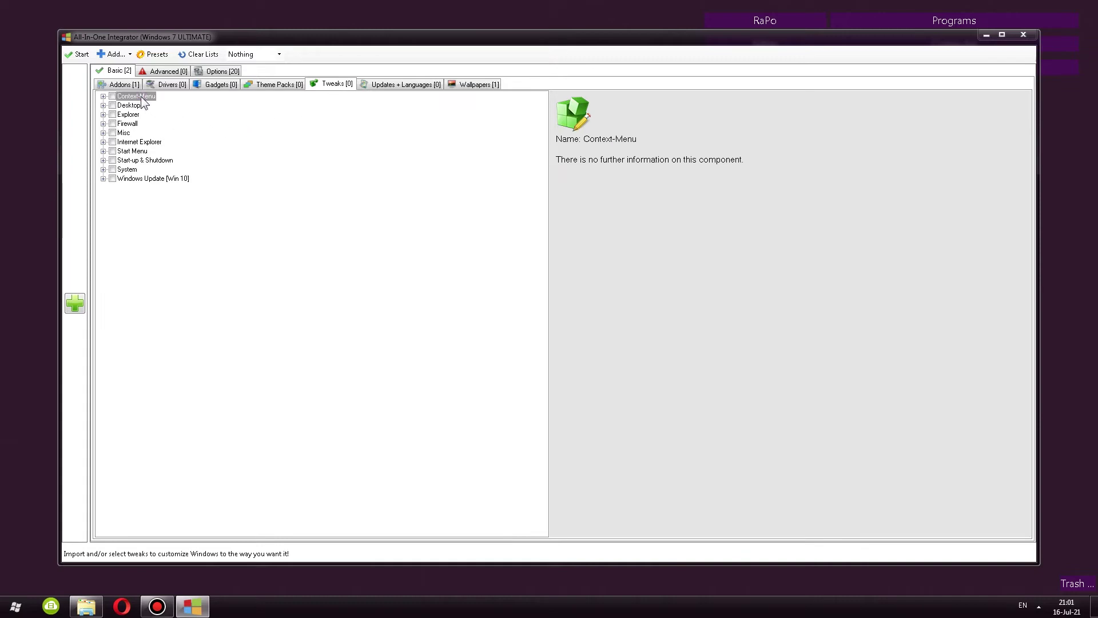
left_click(103, 96)
left_click(143, 105)
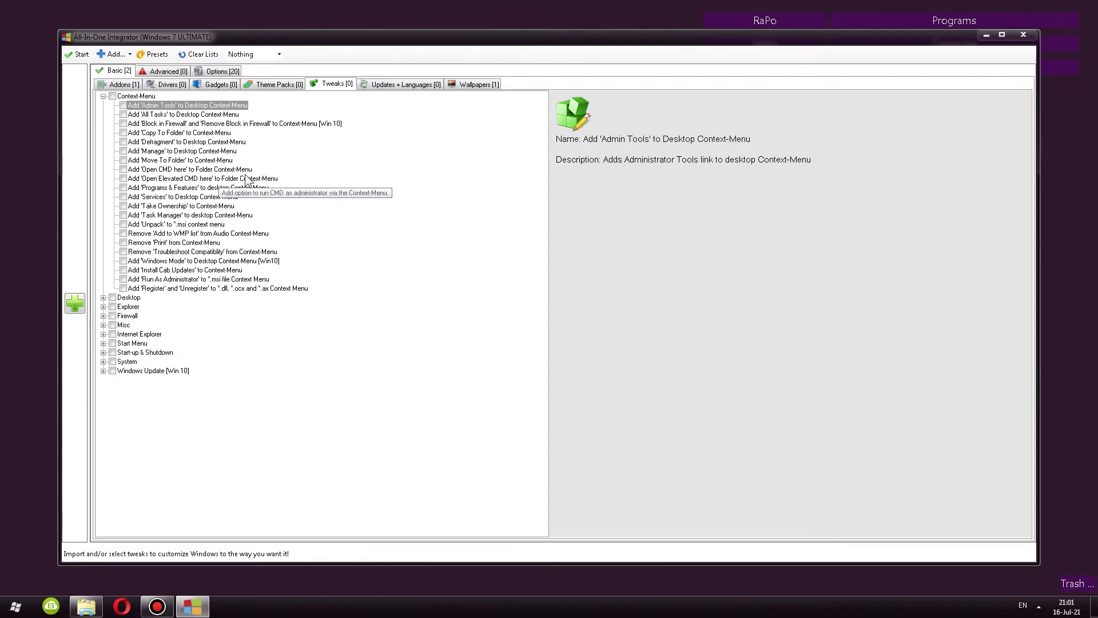
left_click(335, 126)
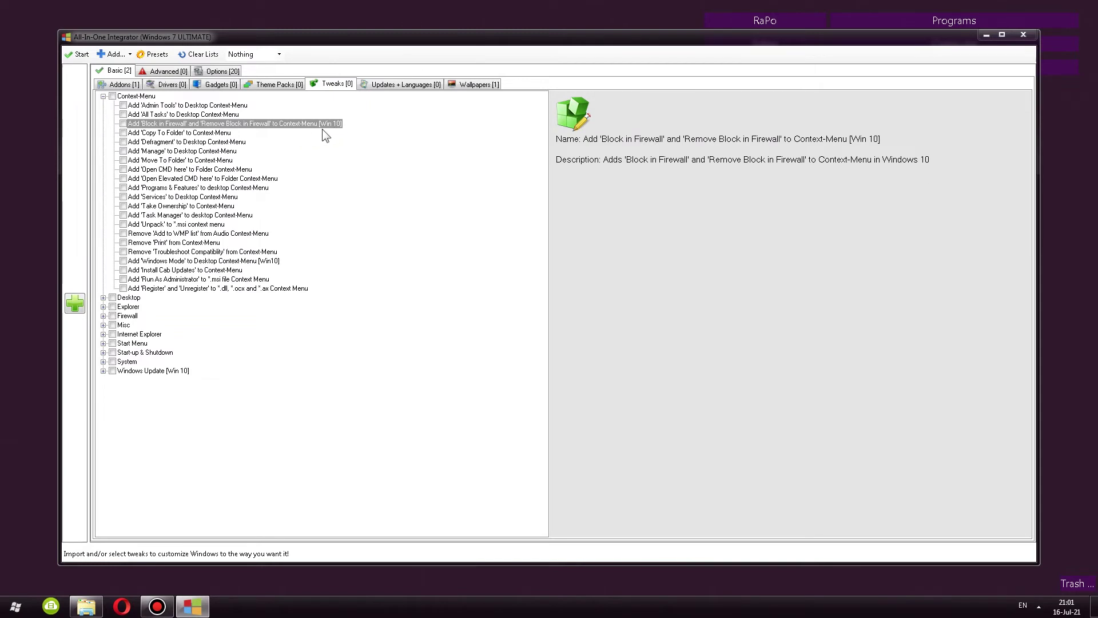
left_click(103, 96)
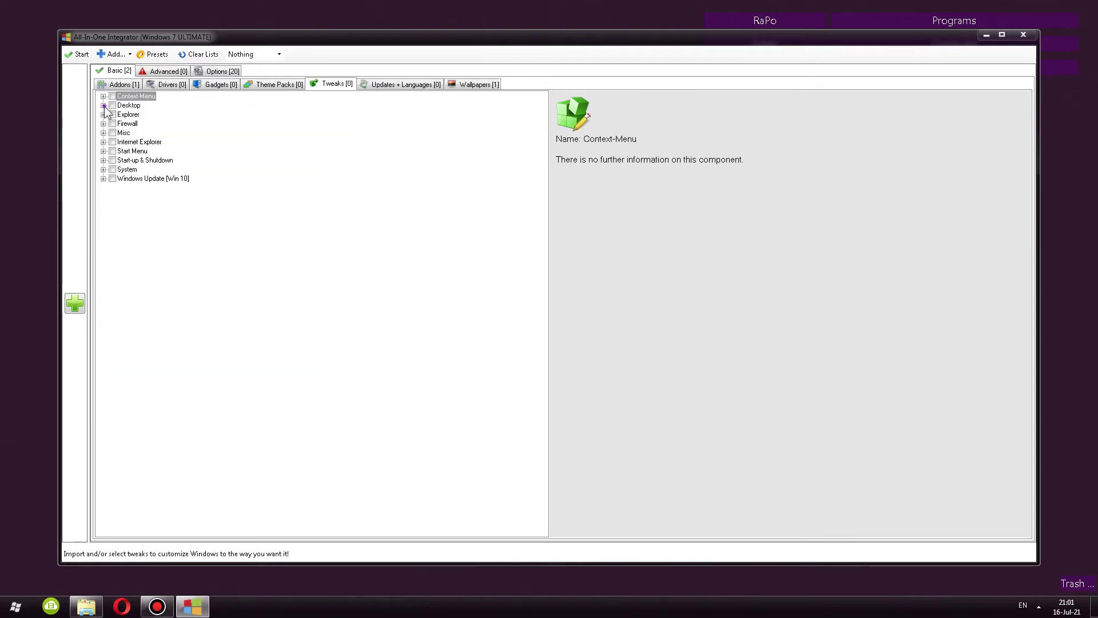
Read the Desktop tweaks for showing Computer, Control Panel, Network and User Folder on the desktop.
left_click(103, 106)
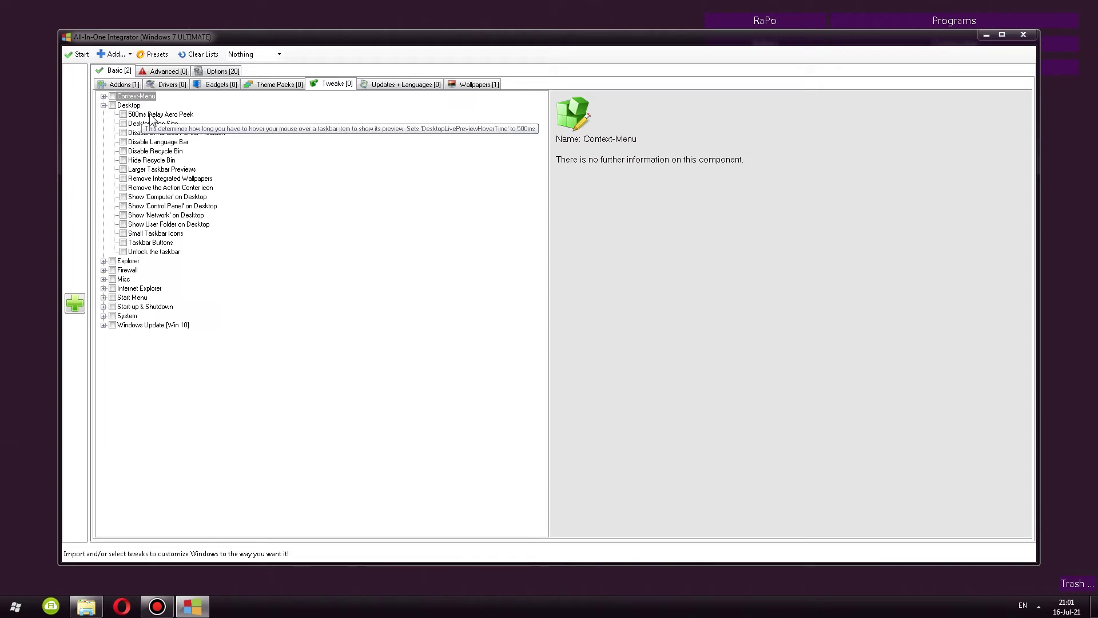
left_click(174, 199)
left_click(181, 206)
left_click(189, 217)
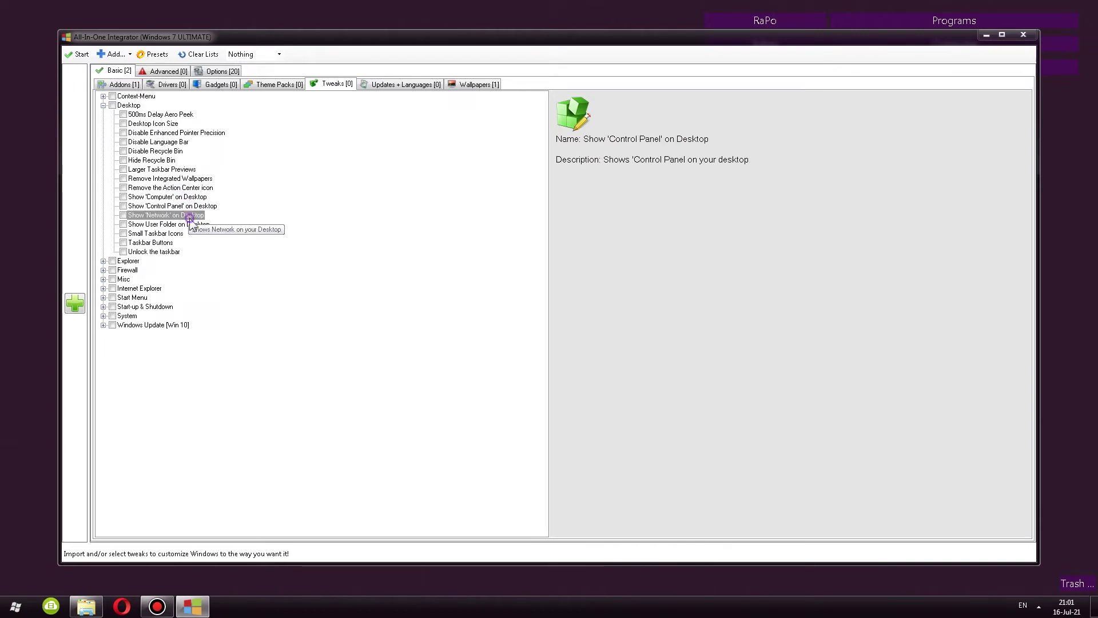
left_click(187, 226)
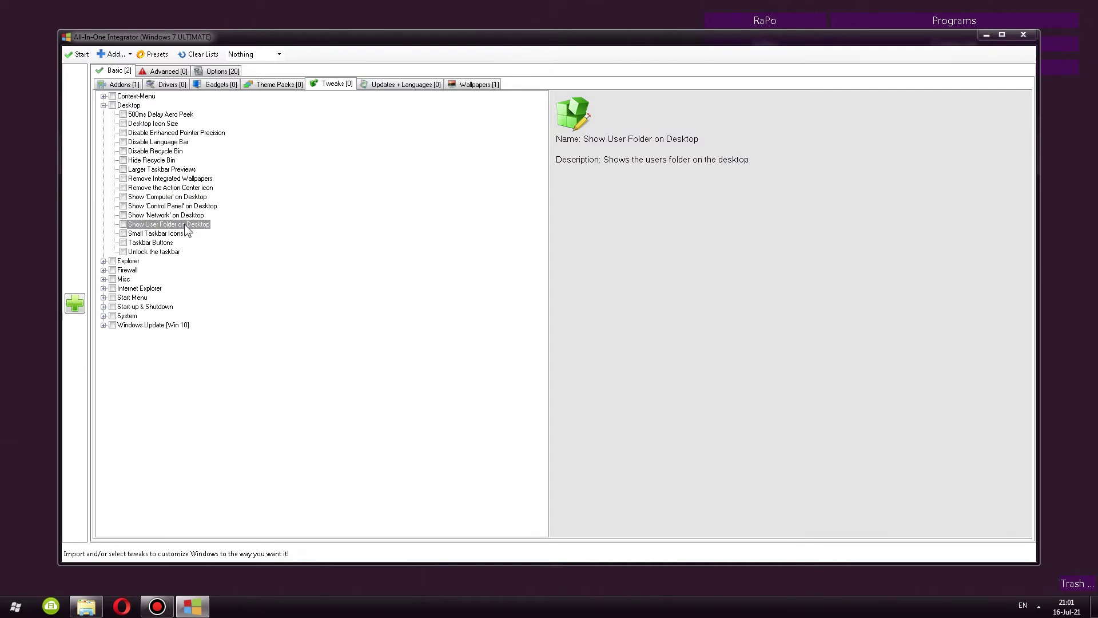
left_click(169, 199)
left_click(173, 207)
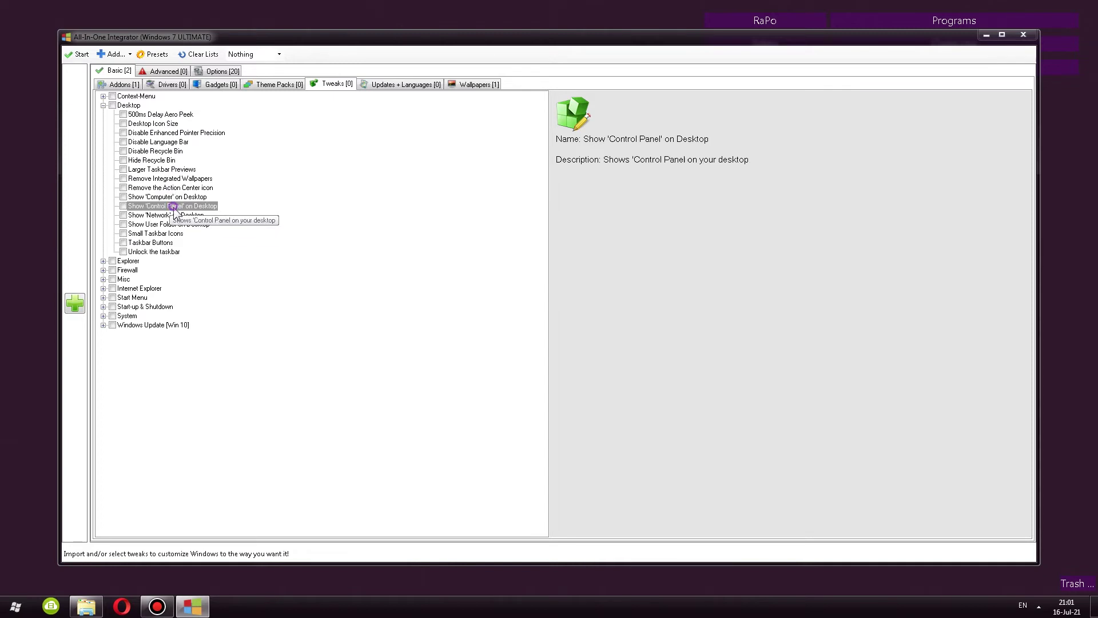
left_click(178, 225)
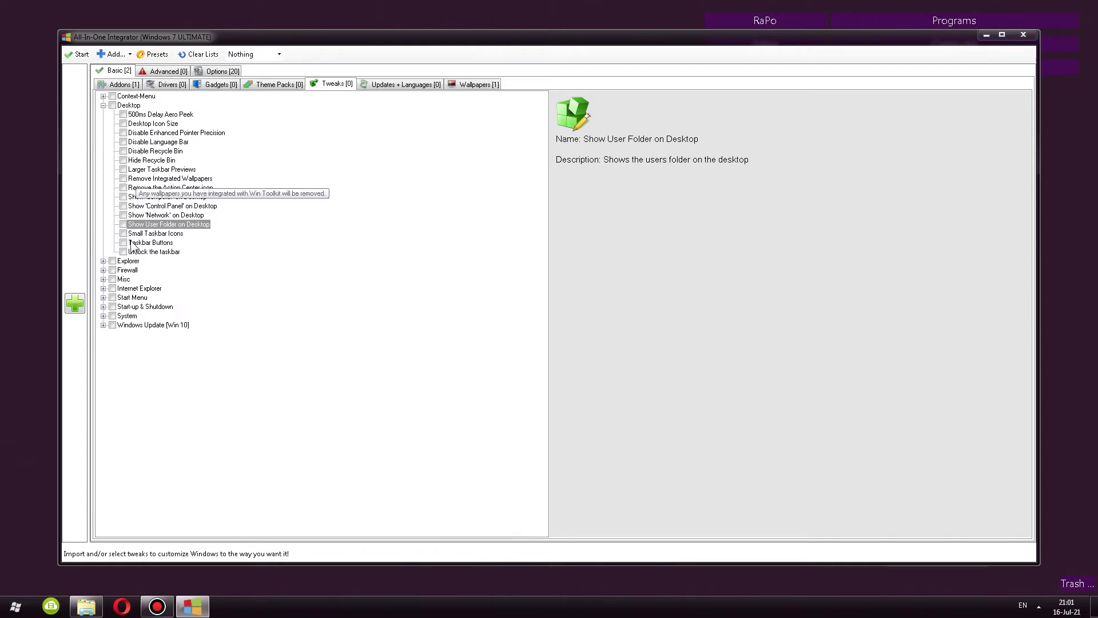
Glance at the Explorer tweaks, collapse all groups, and move to the component removal list.
left_click(103, 262)
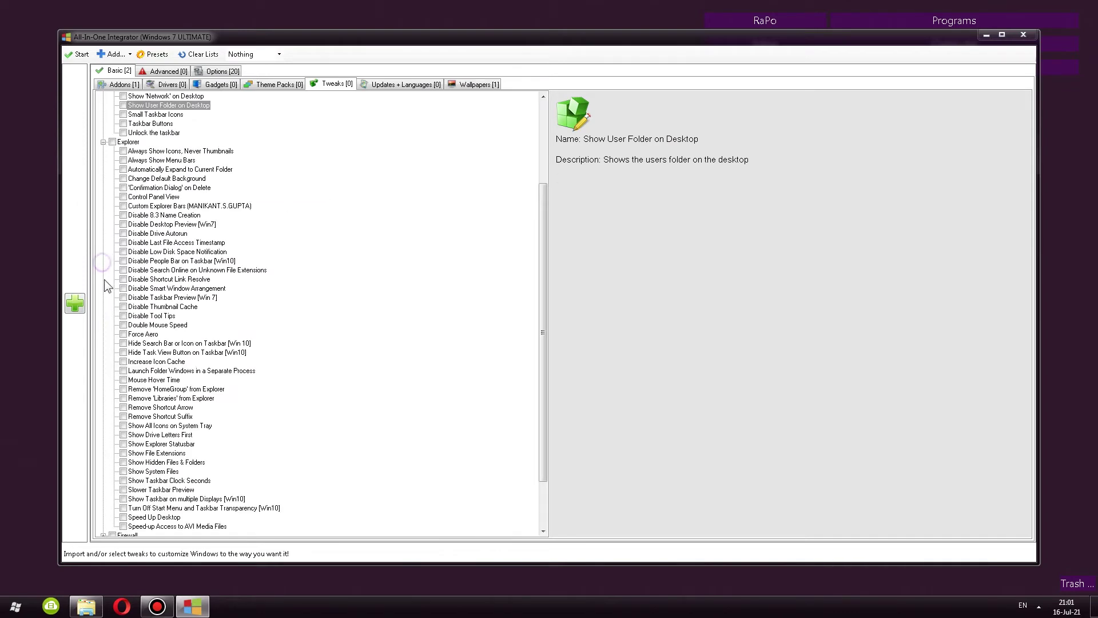
left_click(103, 142)
left_click(103, 106)
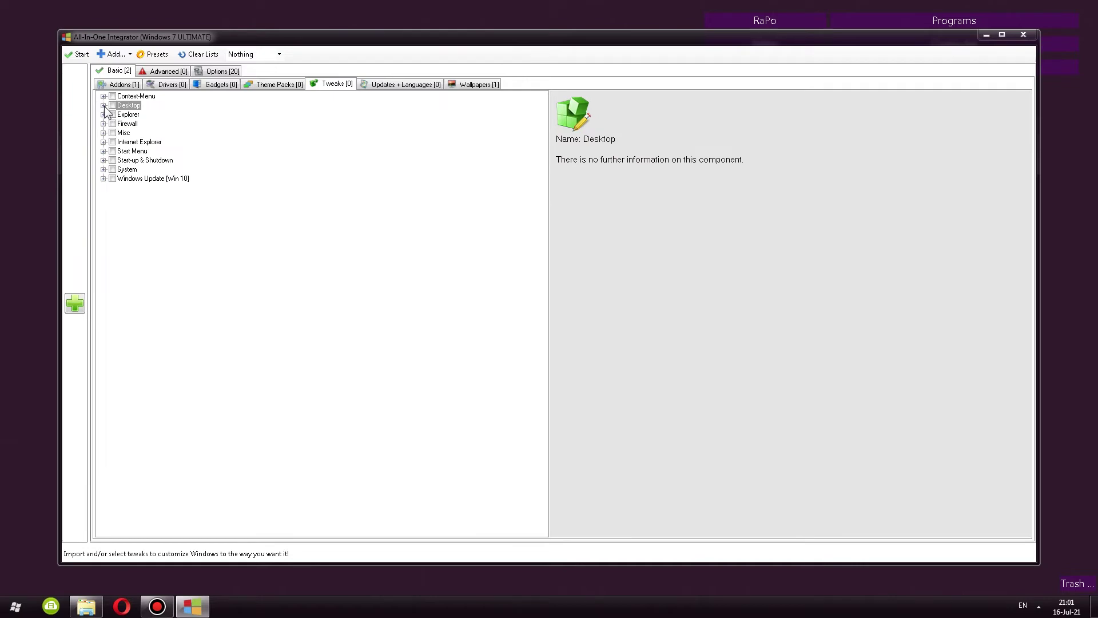
left_click(124, 124)
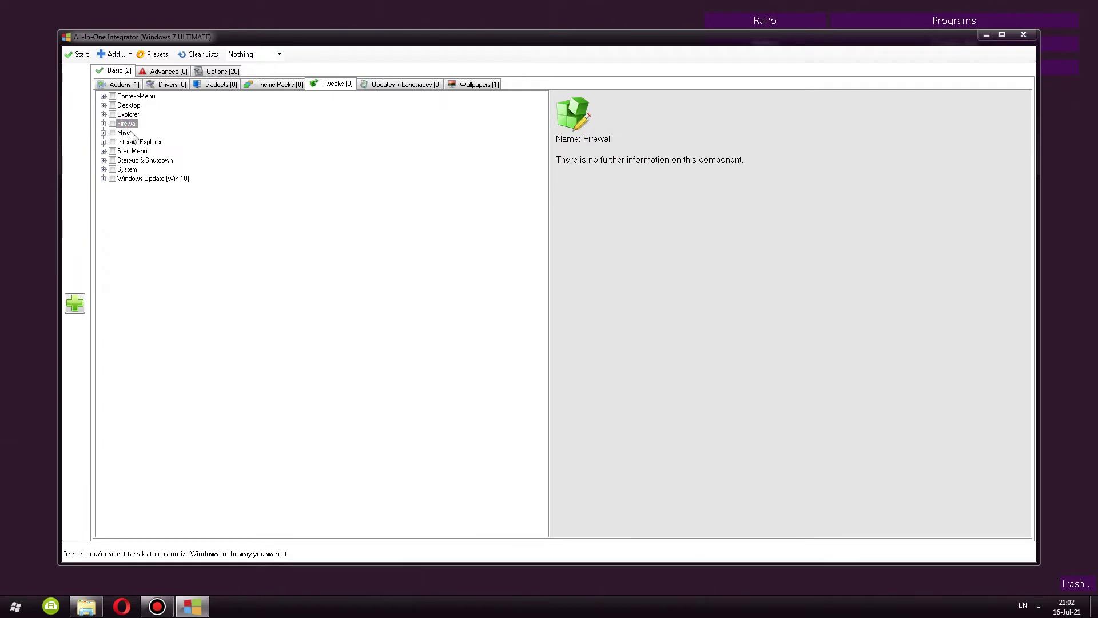
left_click(164, 72)
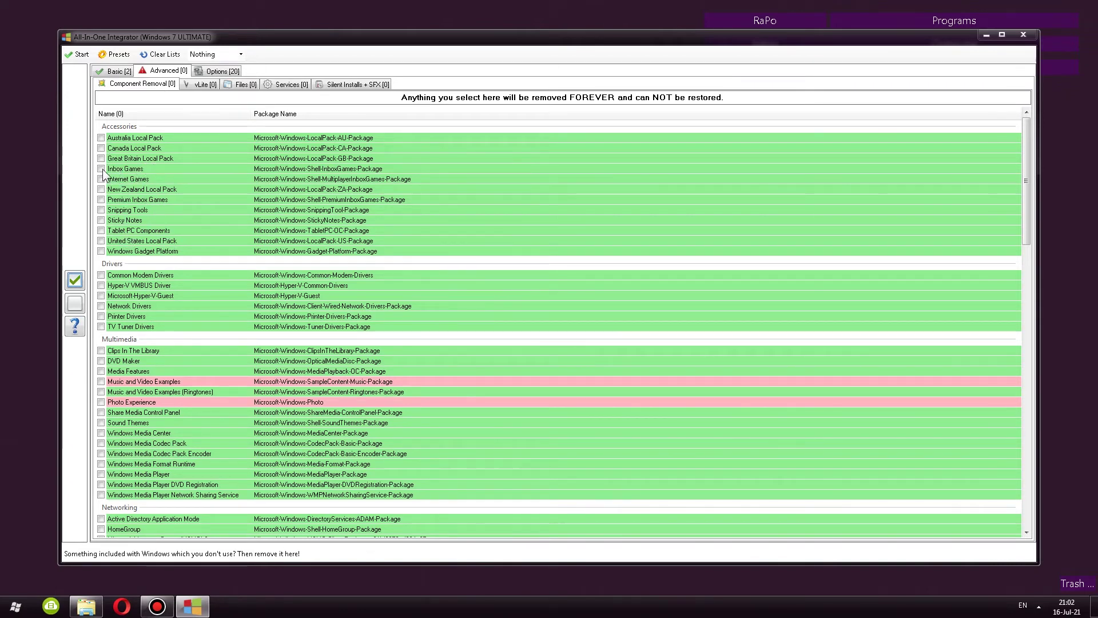
Mark Inbox Games and Internet Games for removal, acknowledging the dependent components warning.
left_click(102, 169)
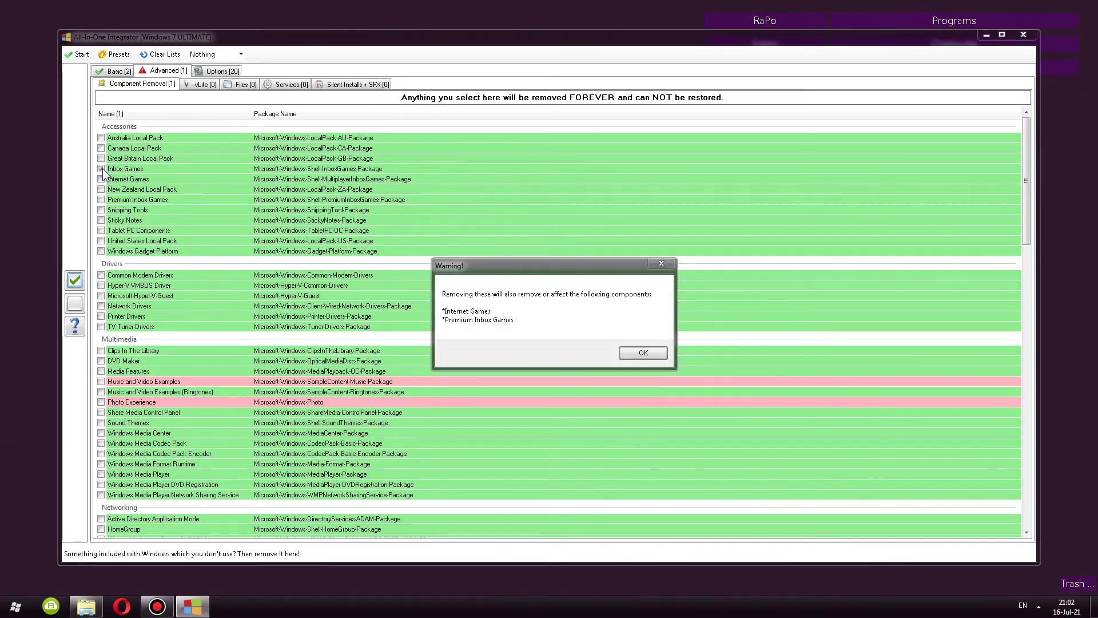
left_click(640, 354)
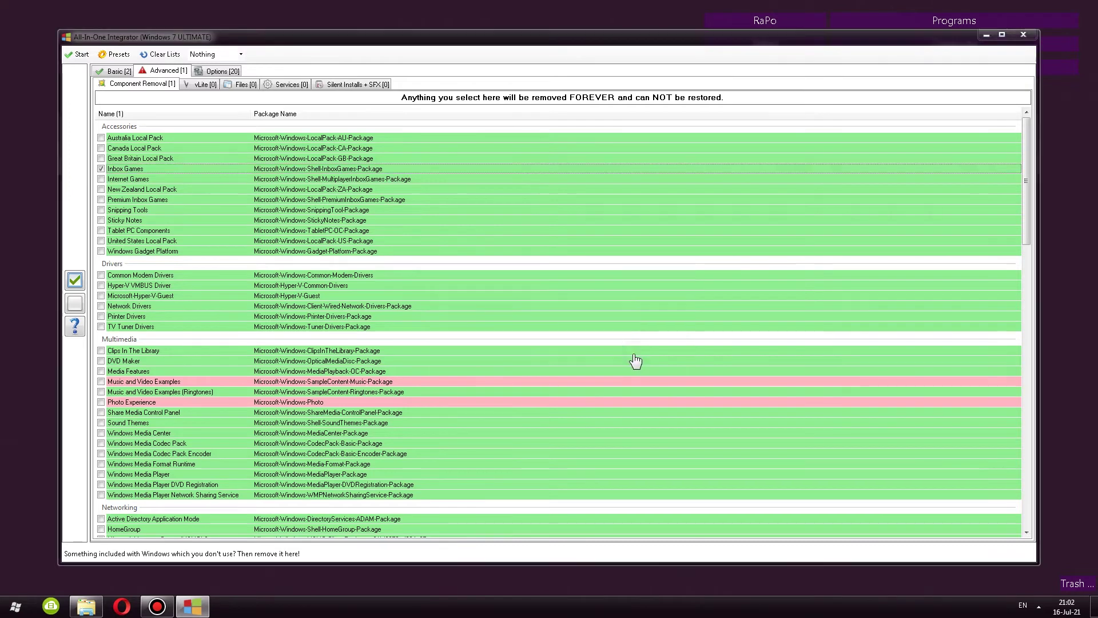
left_click(128, 170)
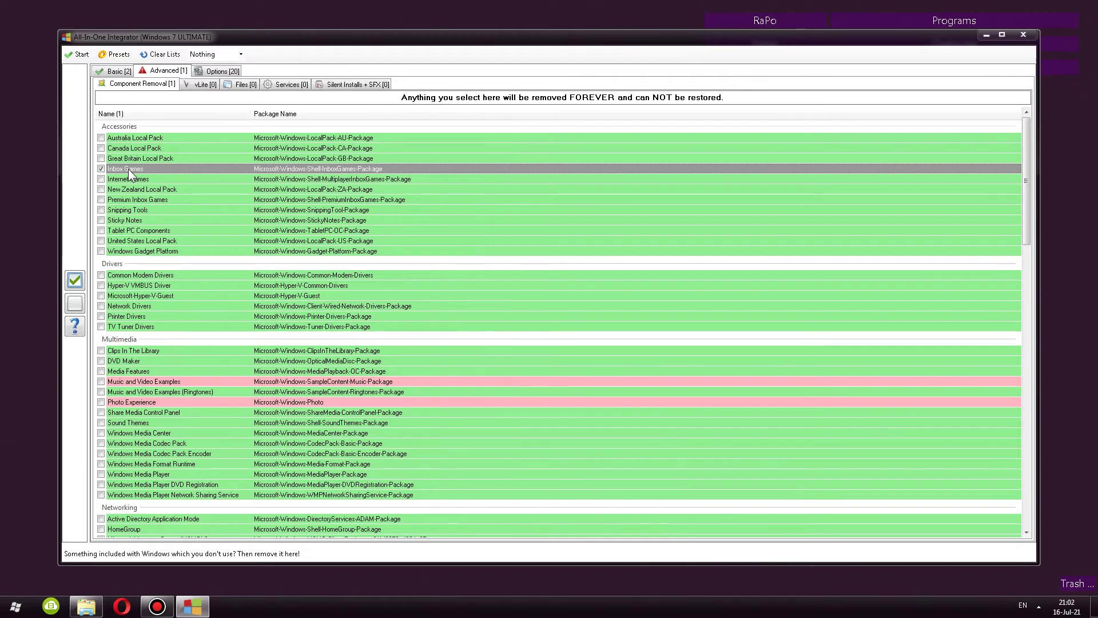
left_click(101, 179)
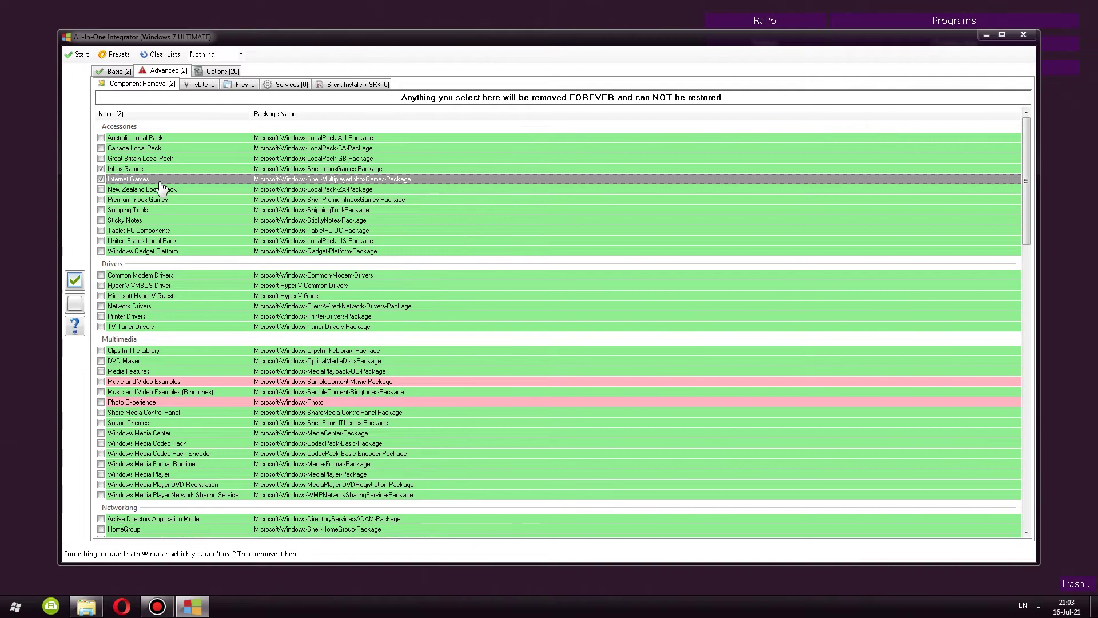
Browse the component list down to Windows Search, then bring up the vLite removal options.
scroll(208, 224, "down", 6)
scroll(199, 222, "down", 9)
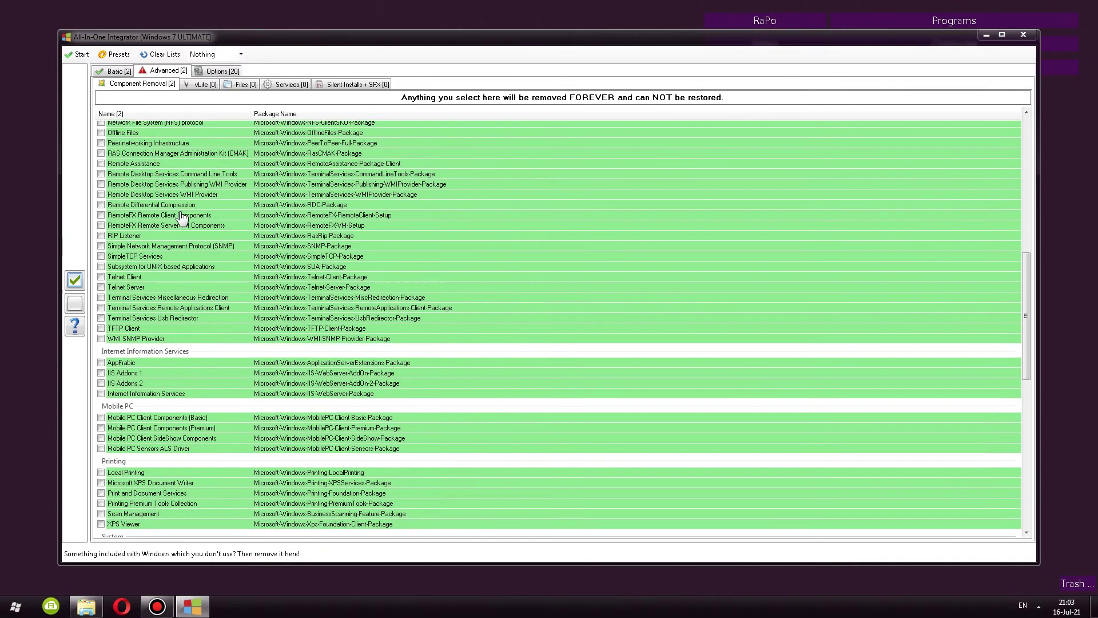
left_click(186, 197)
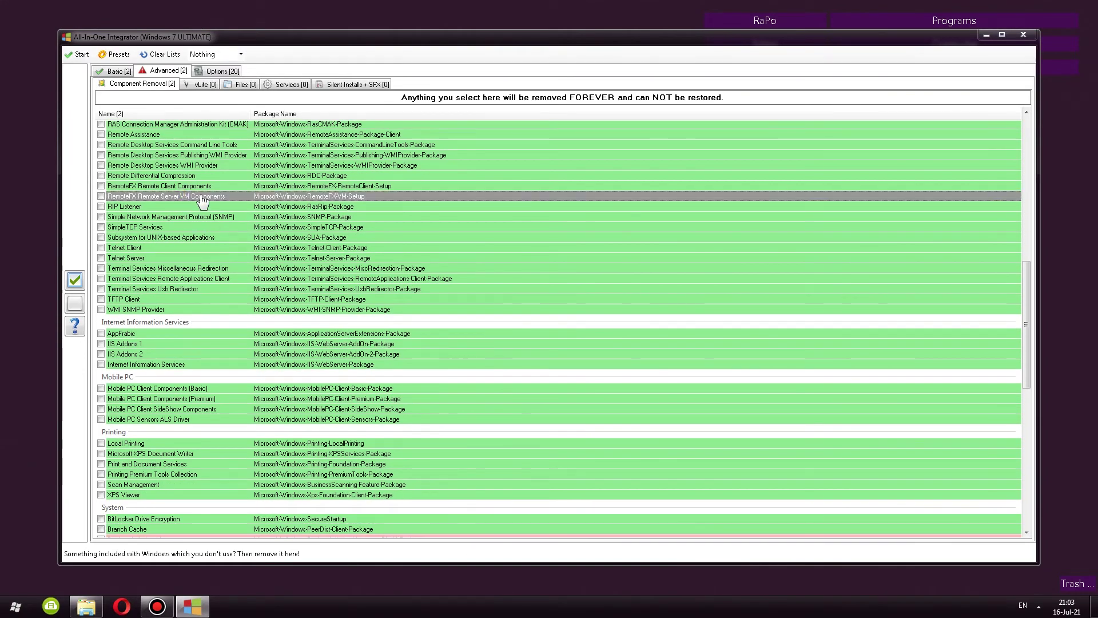
left_click(195, 176)
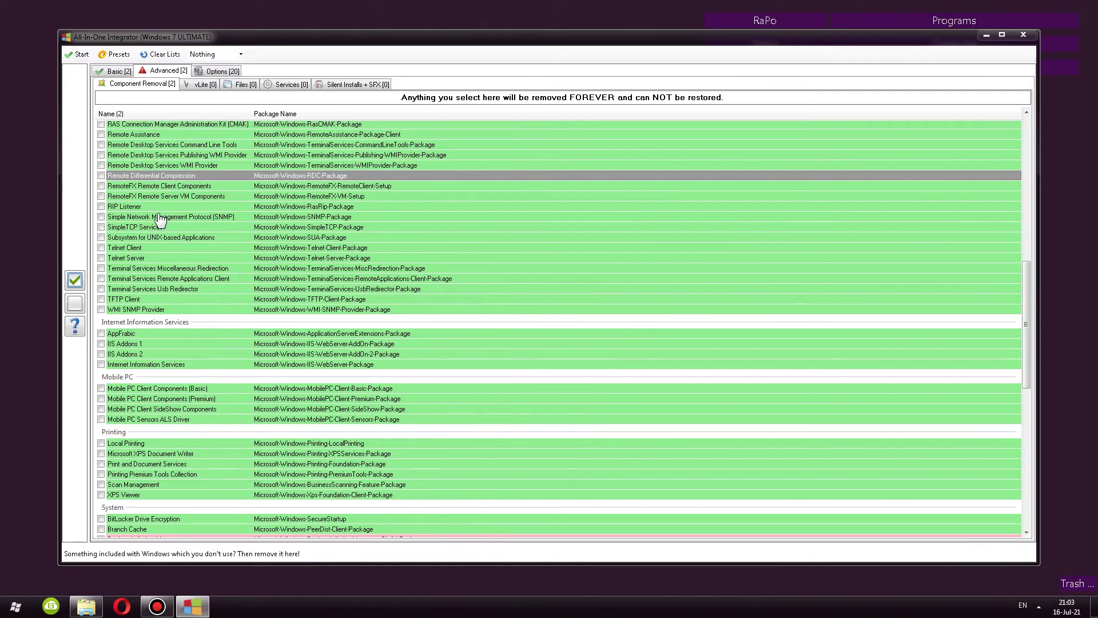
scroll(162, 223, "down", 8)
scroll(163, 228, "down", 5)
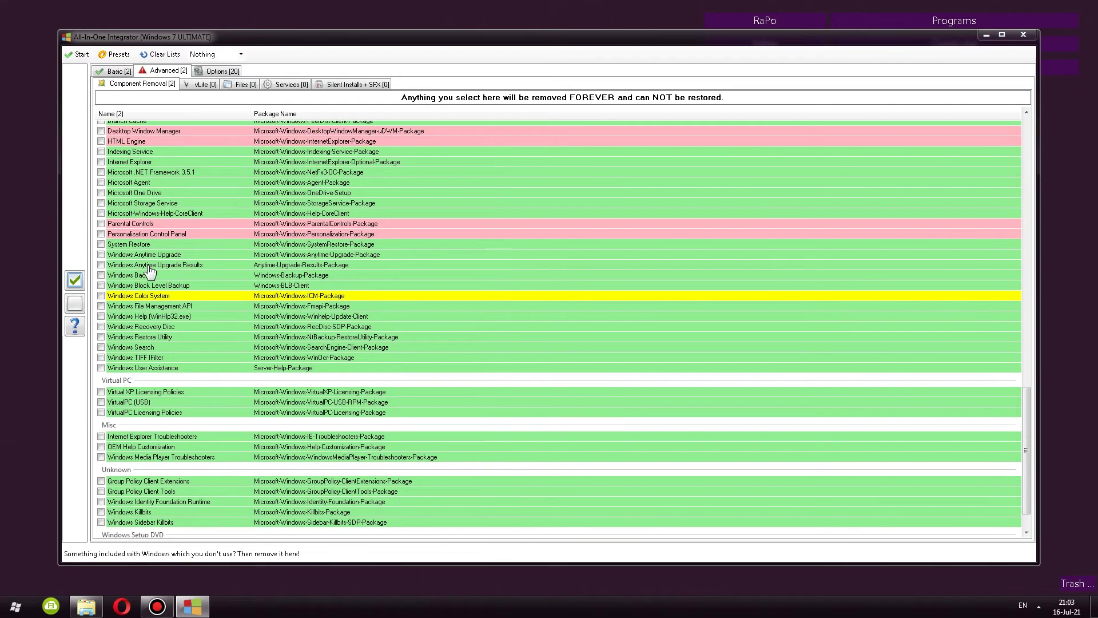
left_click(8, 604)
left_click(305, 348)
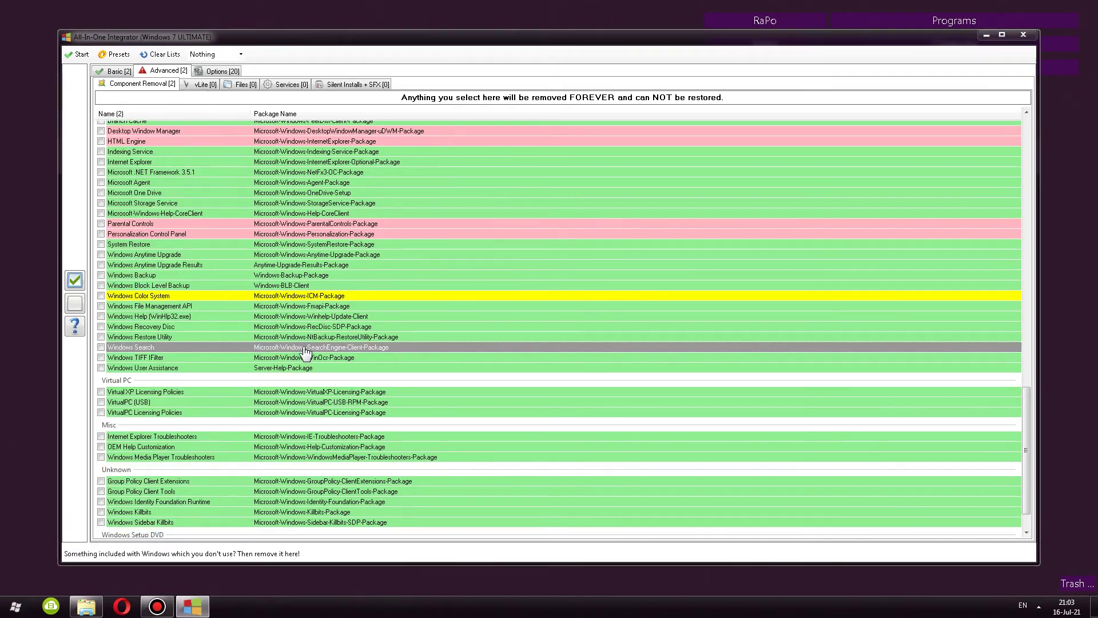
scroll(256, 335, "down", 2)
left_click(204, 85)
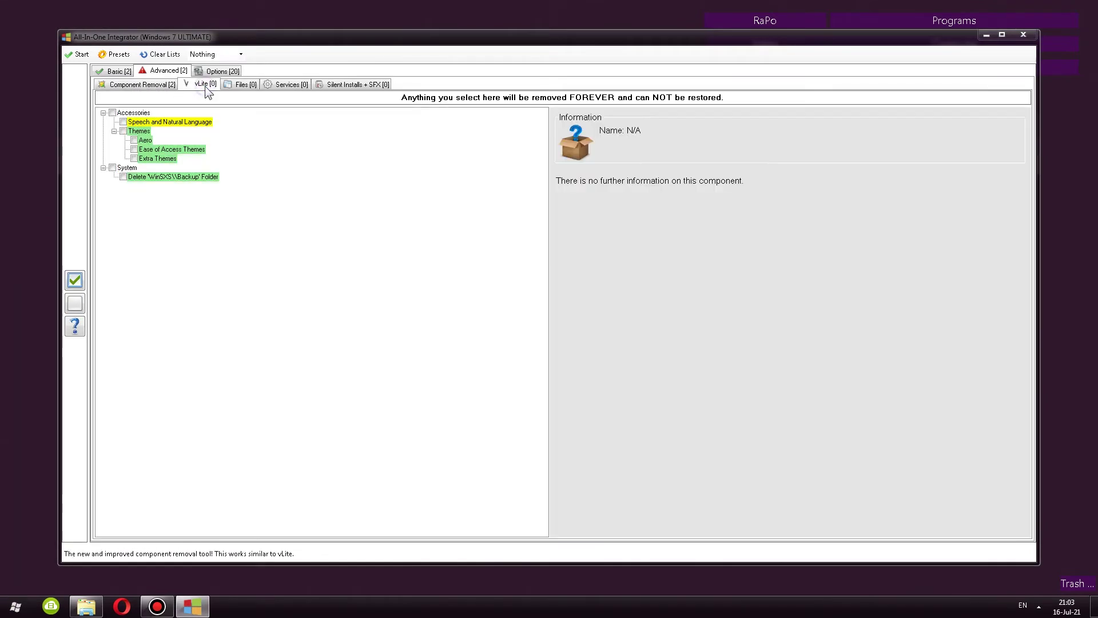
Read the Speech and Natural Language and Themes details, then view the Files and Services lists.
left_click(182, 123)
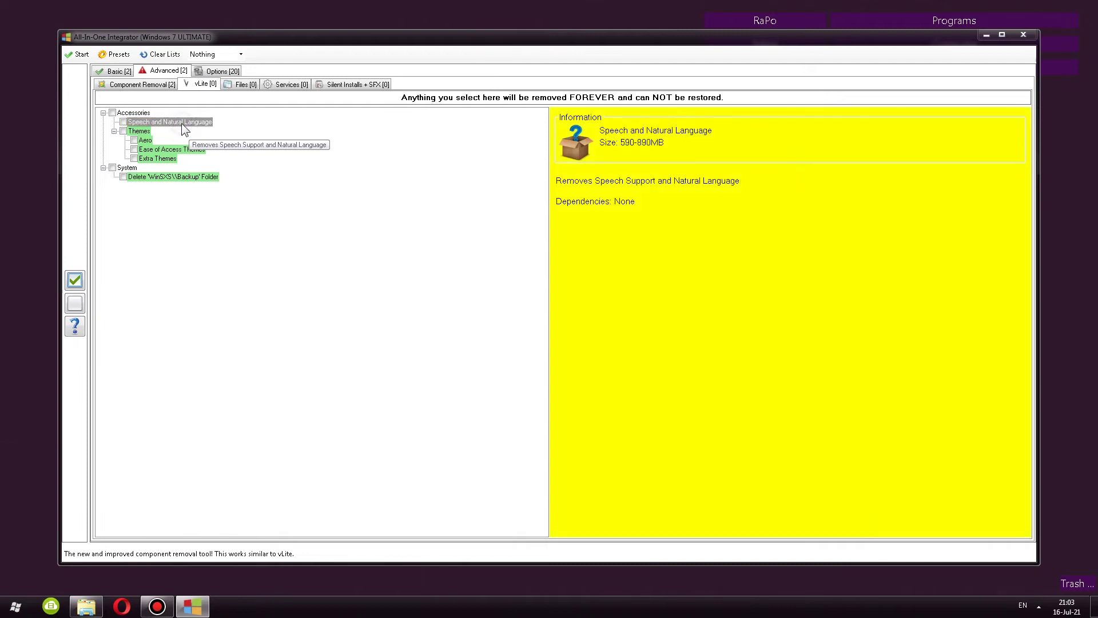
left_click(149, 132)
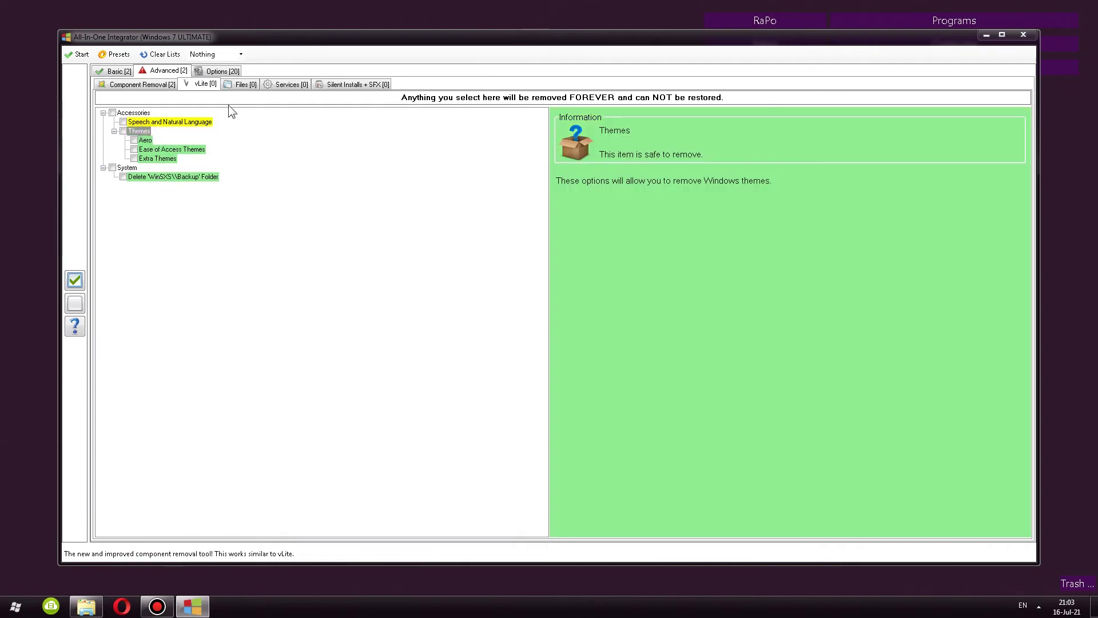
left_click(240, 85)
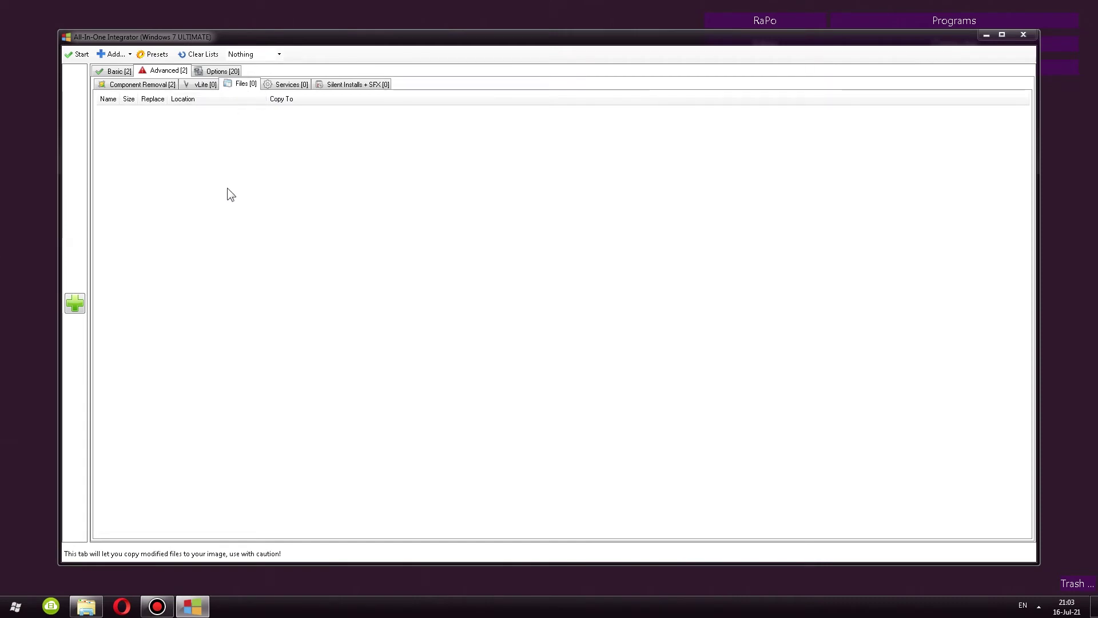
left_click(287, 86)
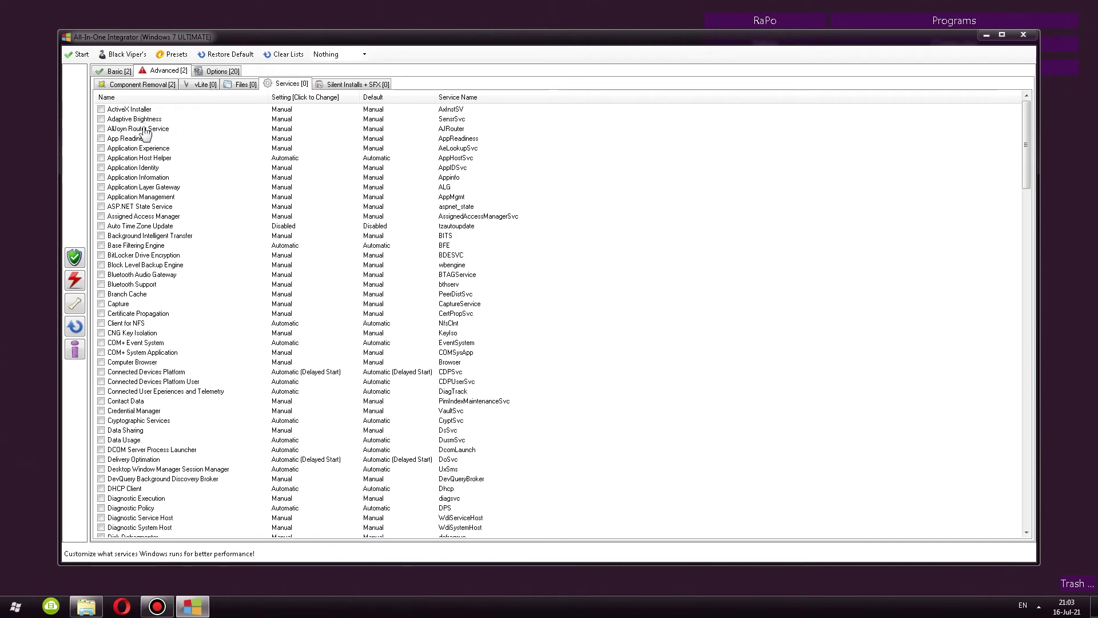
Change App Readiness's startup setting from Manual to Automatic.
left_click(285, 138)
left_click(288, 139)
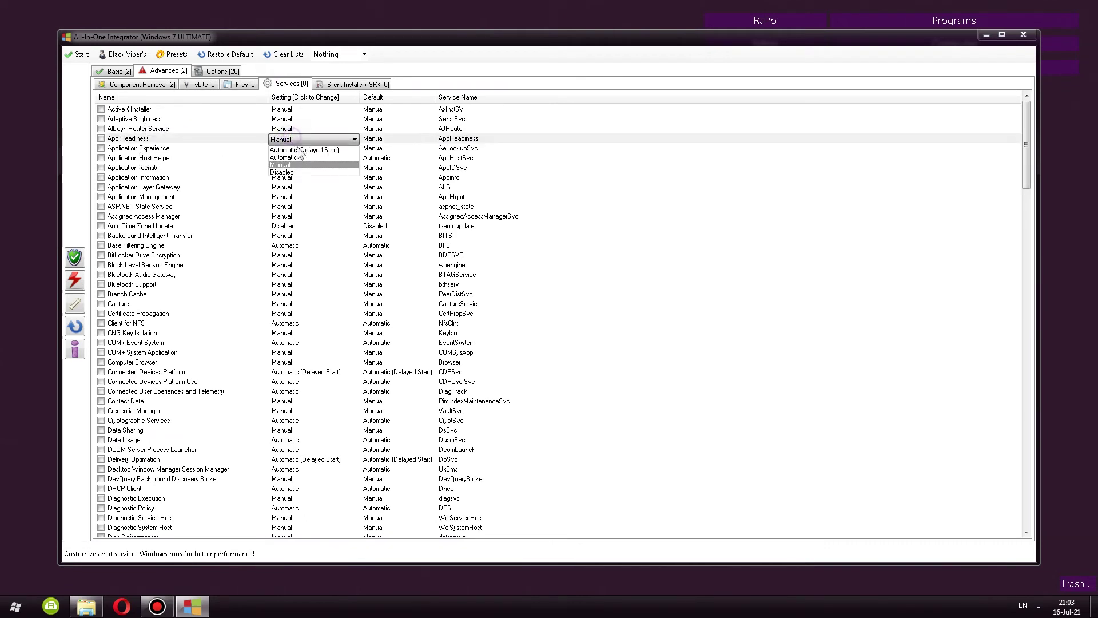
left_click(287, 150)
left_click(288, 178)
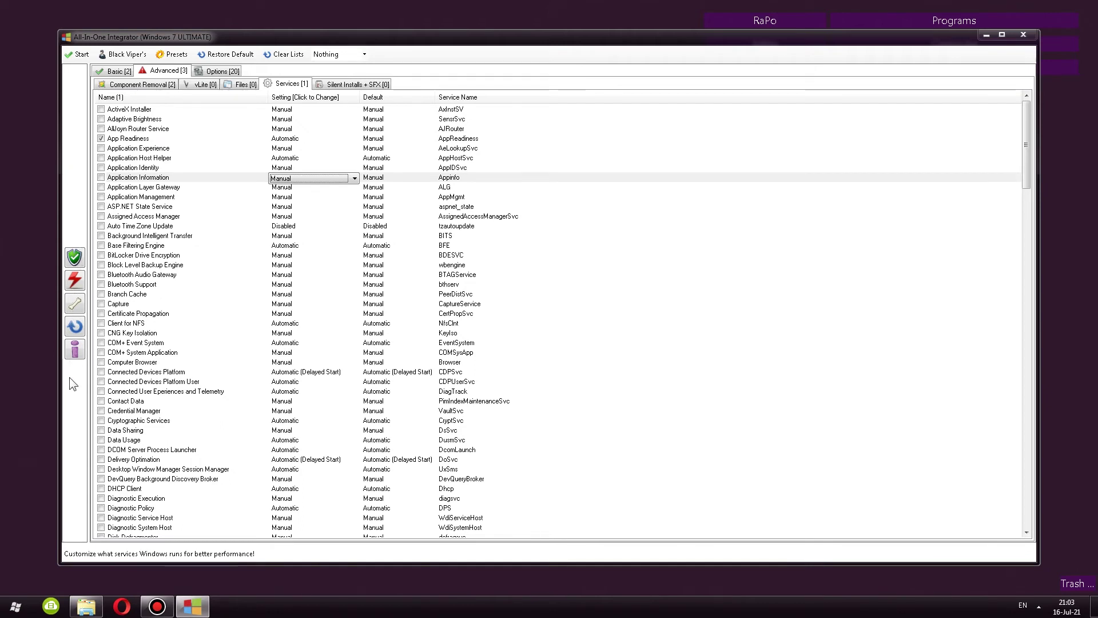
left_click(205, 84)
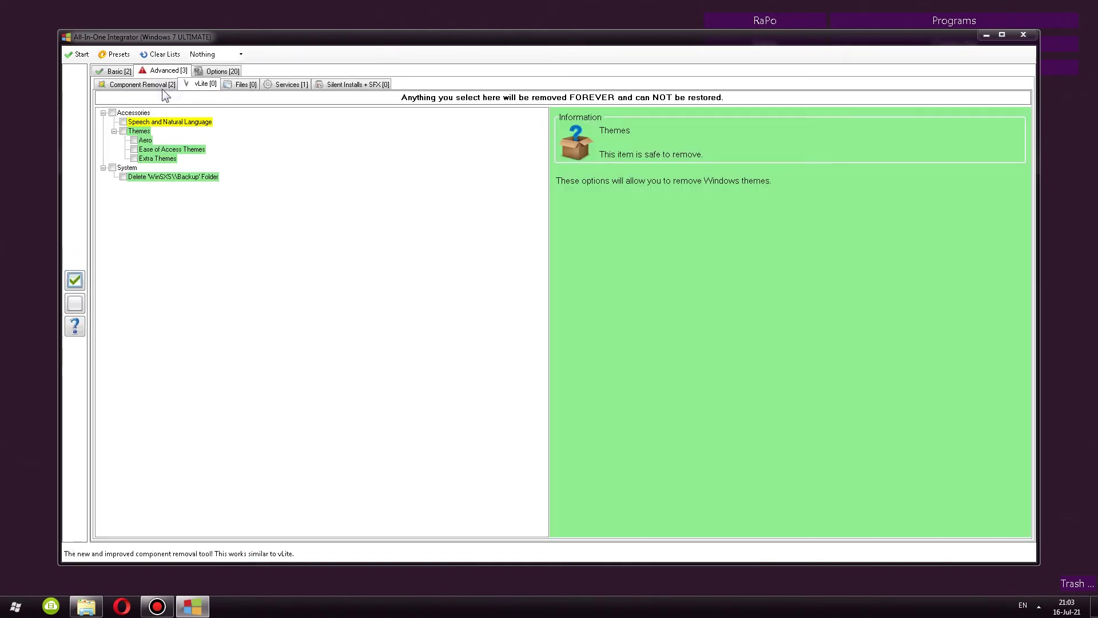
left_click(162, 86)
left_click(278, 84)
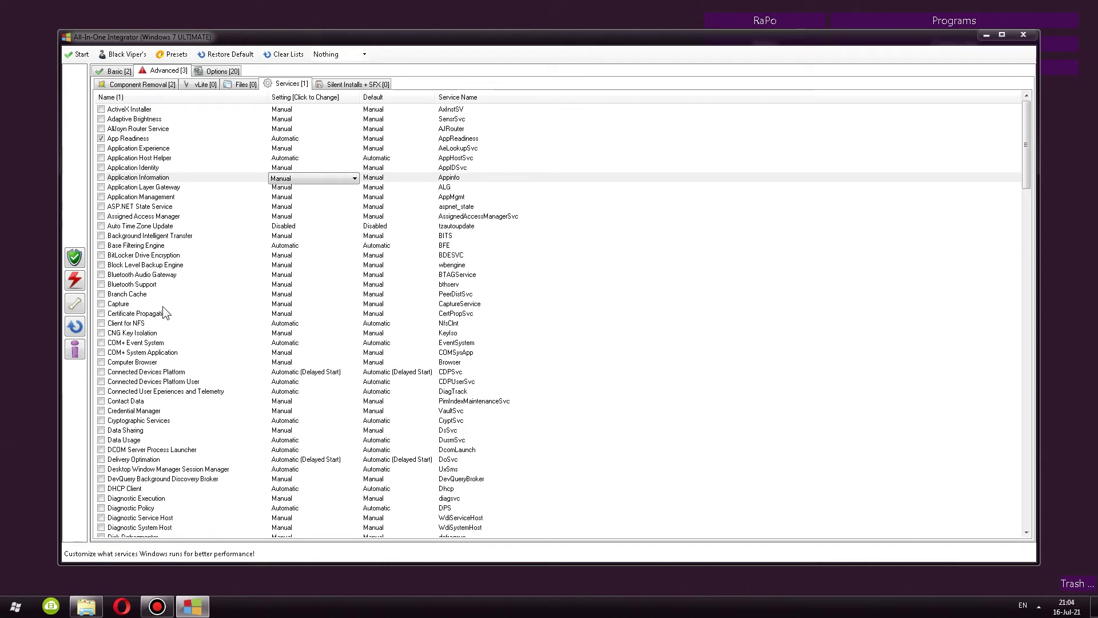
Apply the Tweaked BlackViper services preset, clearing the Application Information change.
left_click(79, 281)
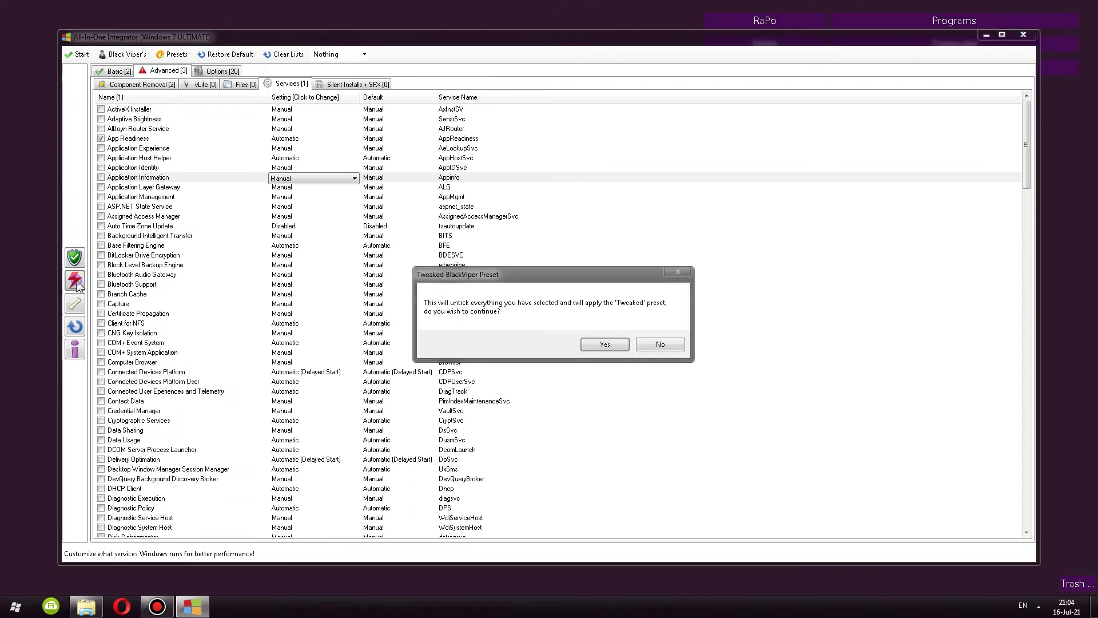
left_click(606, 344)
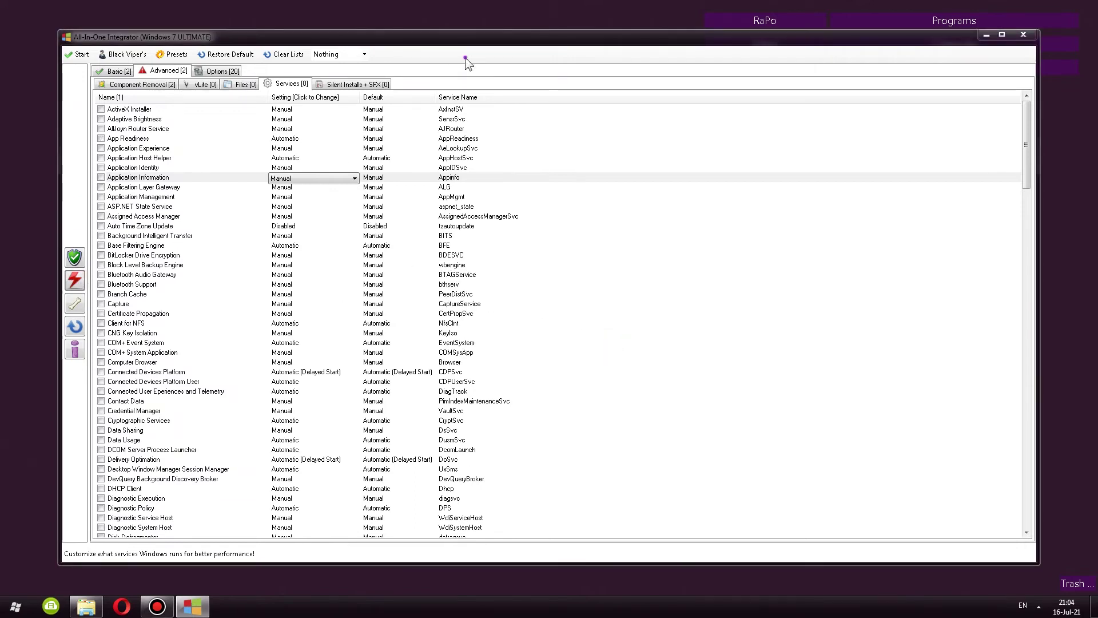
left_click(356, 178)
left_click(306, 188)
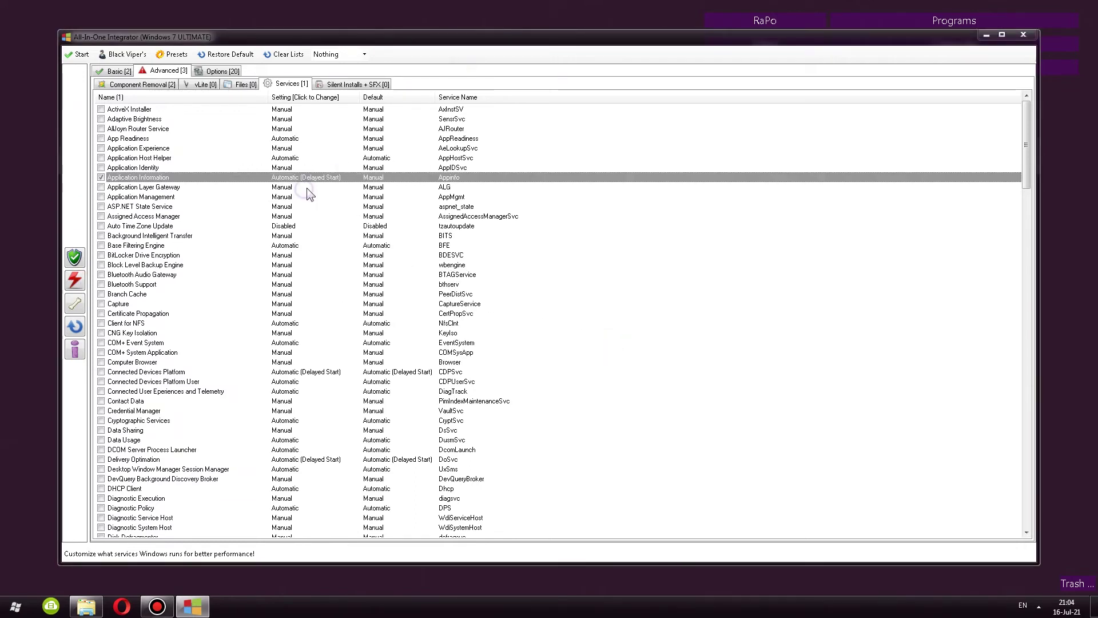
left_click(79, 281)
left_click(605, 344)
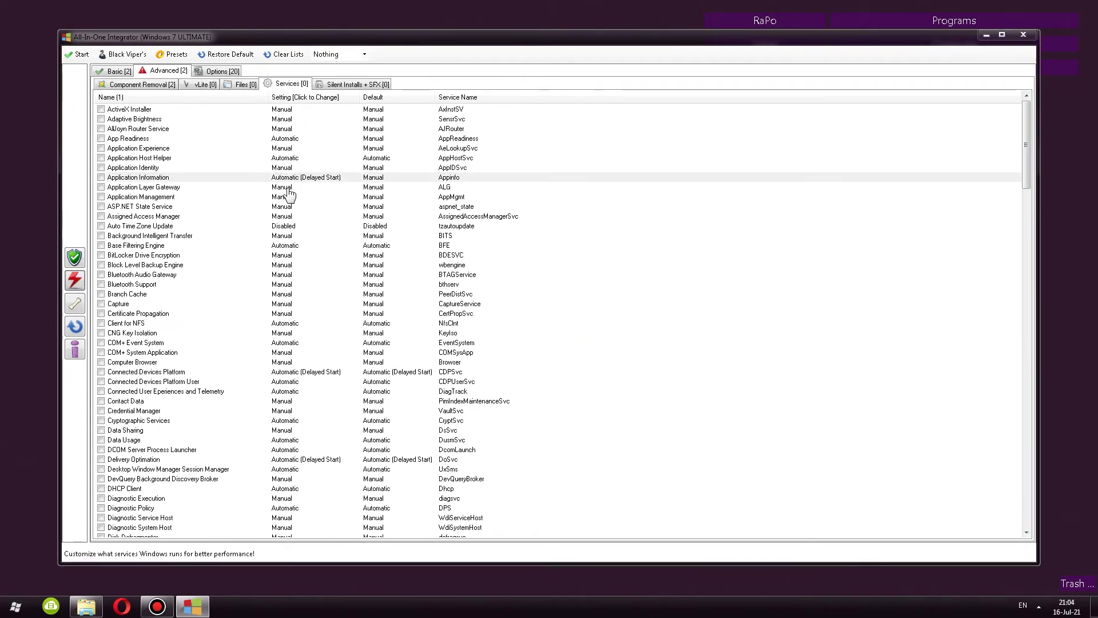
Apply the BareBoned BlackViper services preset.
left_click(74, 304)
left_click(598, 351)
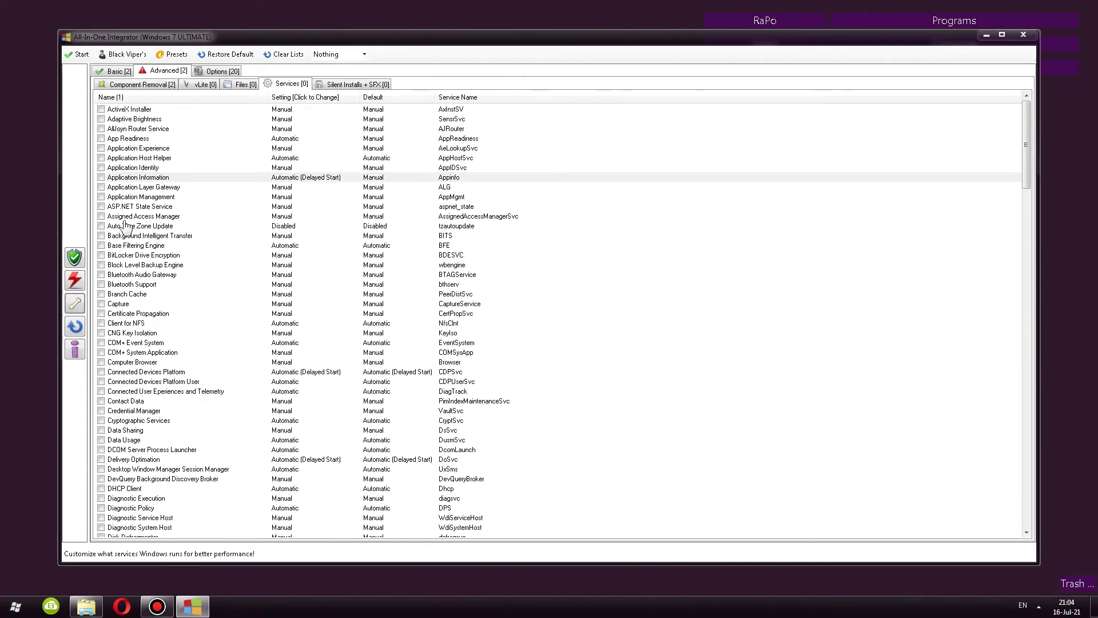
left_click(75, 304)
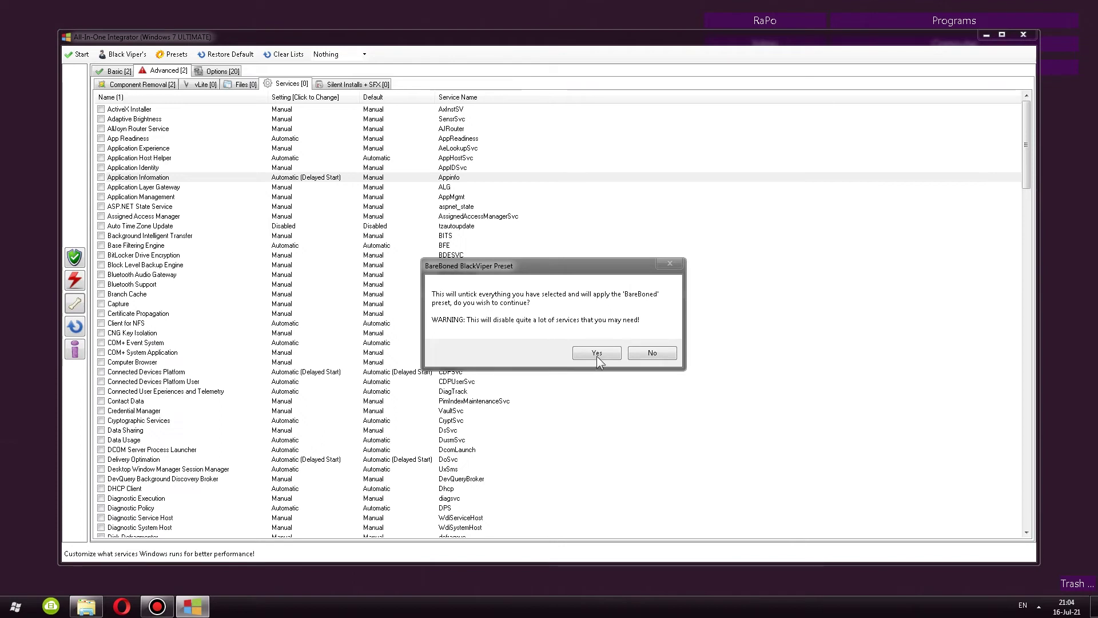
left_click(593, 352)
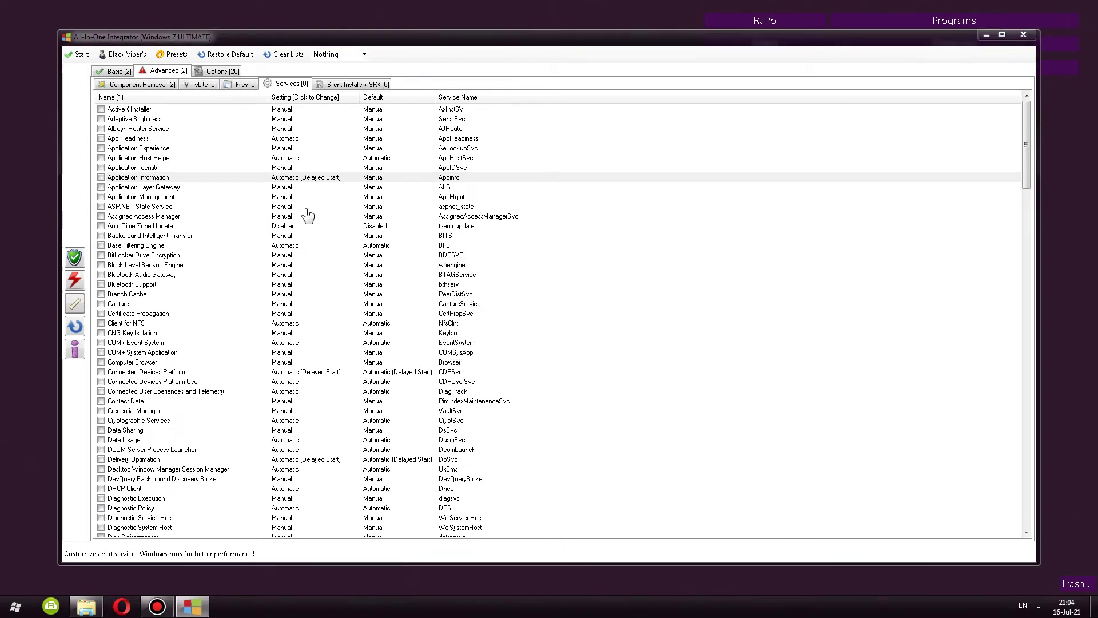
Reapply the Tweaked BlackViper preset from the presets list and show the Silent Installs + SFX list.
left_click(174, 54)
left_click(126, 54)
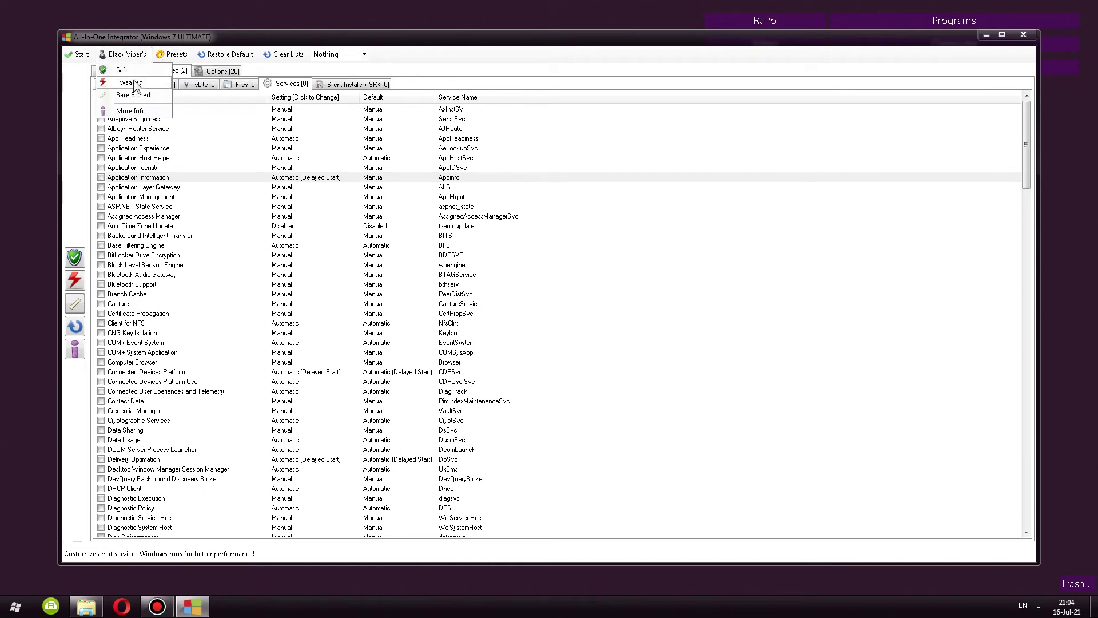
left_click(134, 84)
left_click(595, 350)
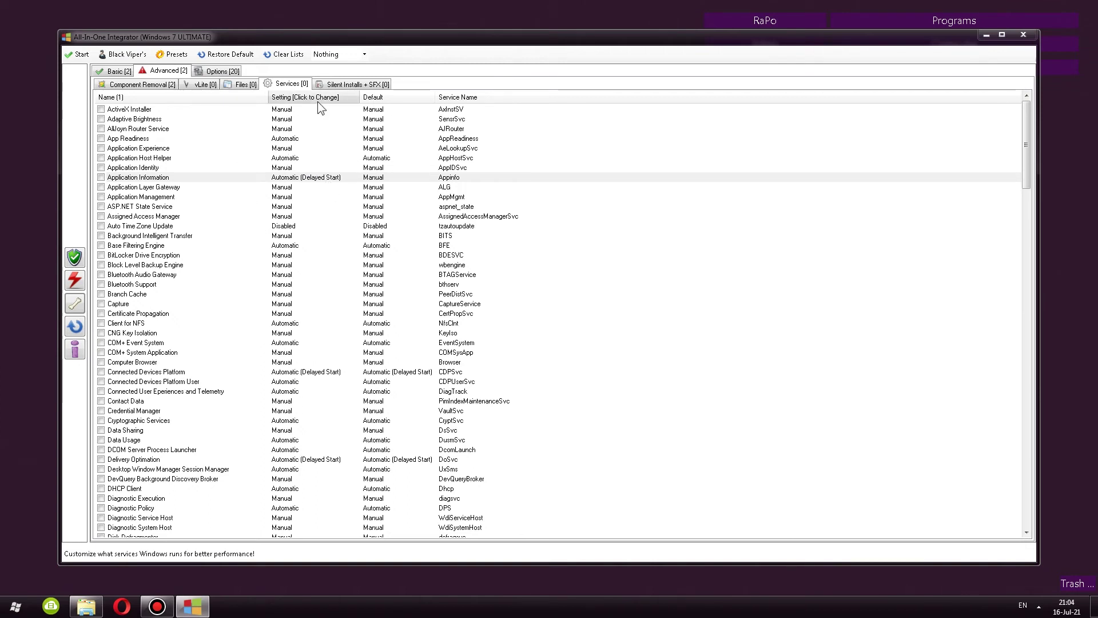
left_click(344, 86)
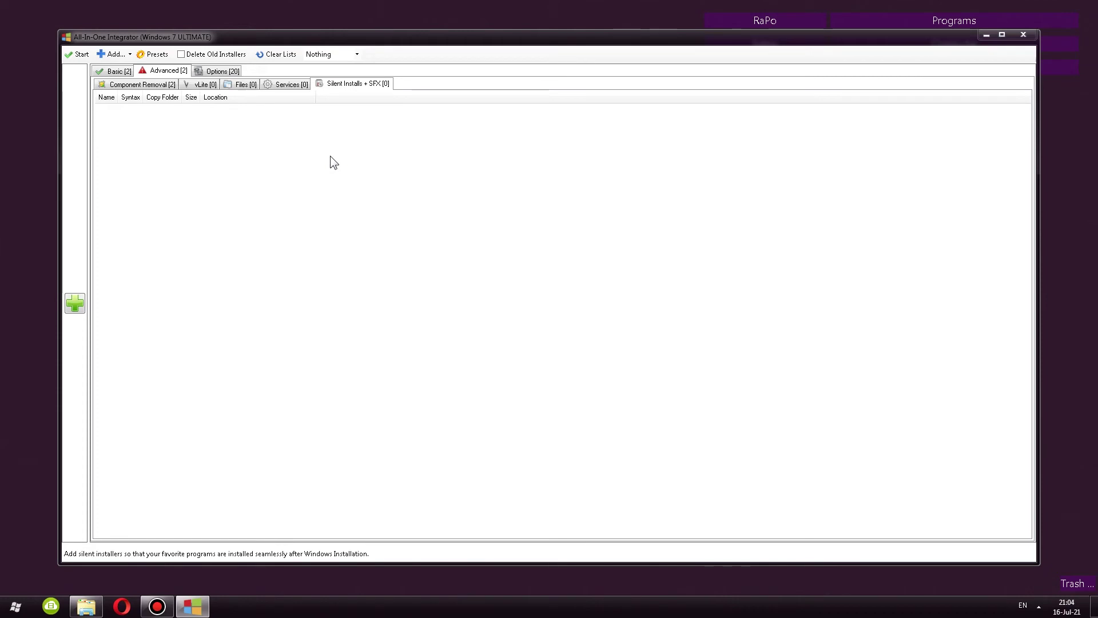
Browse the integrator Options, then close the integrator and bring up the Intermediate tools.
left_click(228, 71)
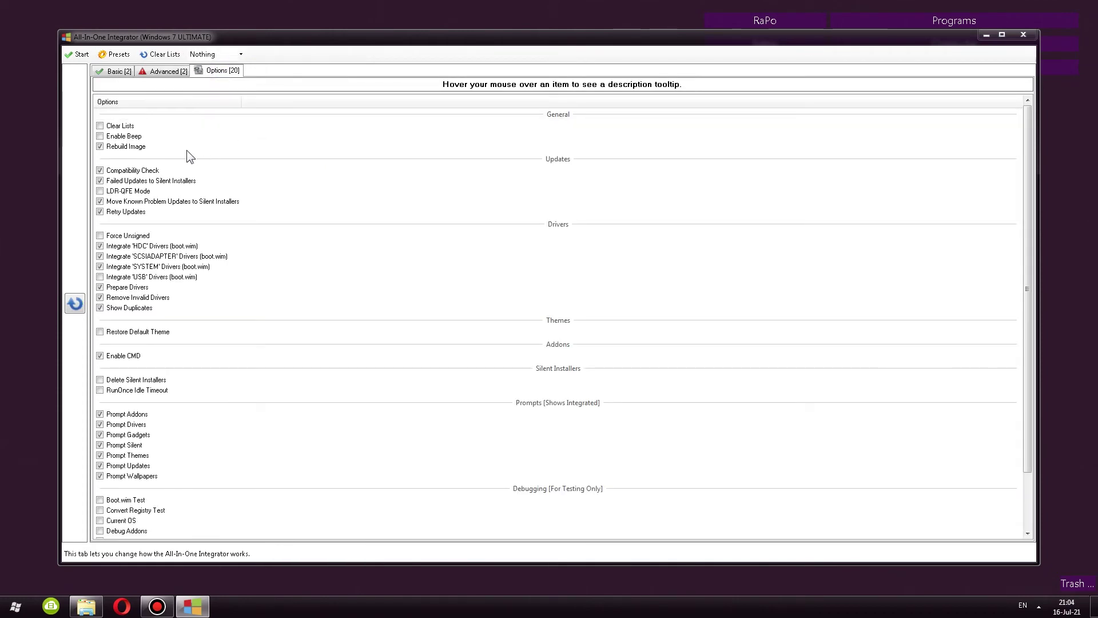
scroll(171, 201, "down", 2)
scroll(146, 246, "up", 2)
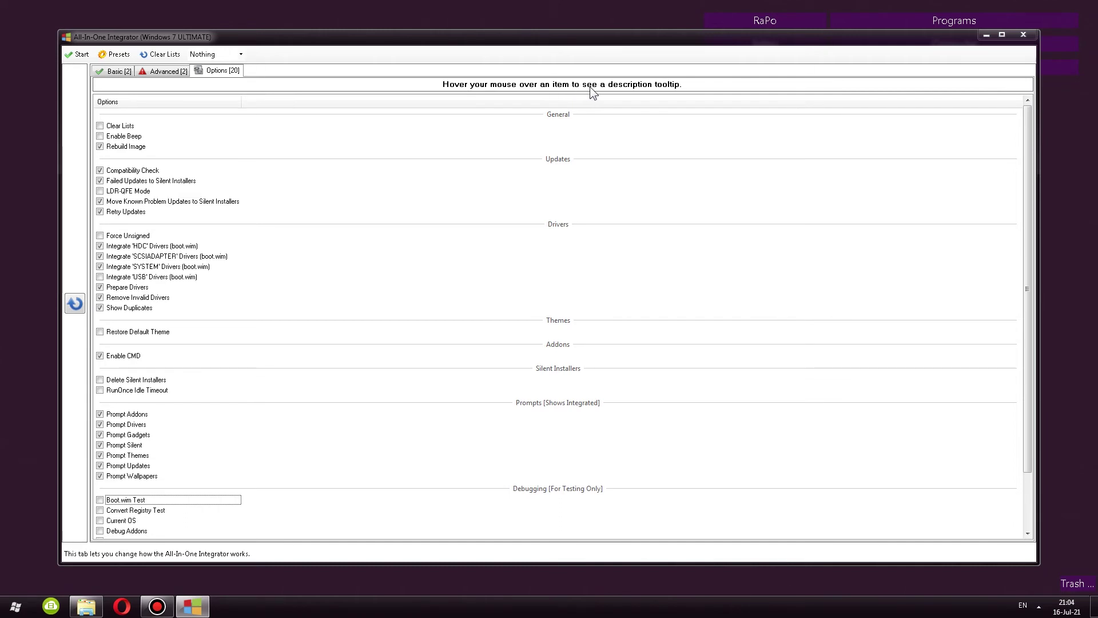
left_click(132, 201)
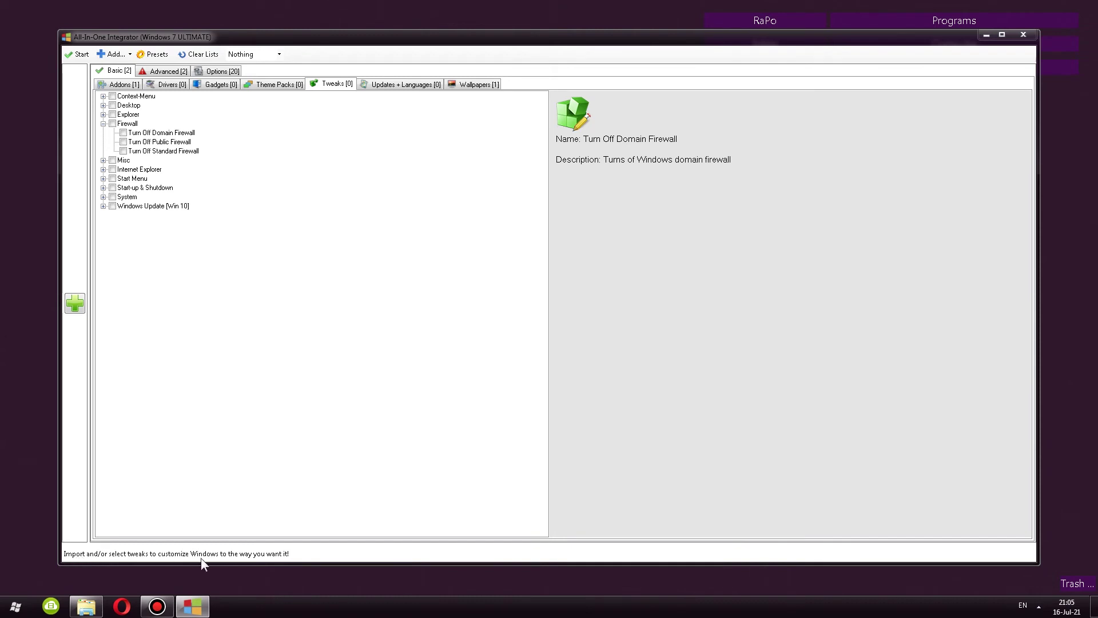
left_click(1023, 34)
left_click(400, 215)
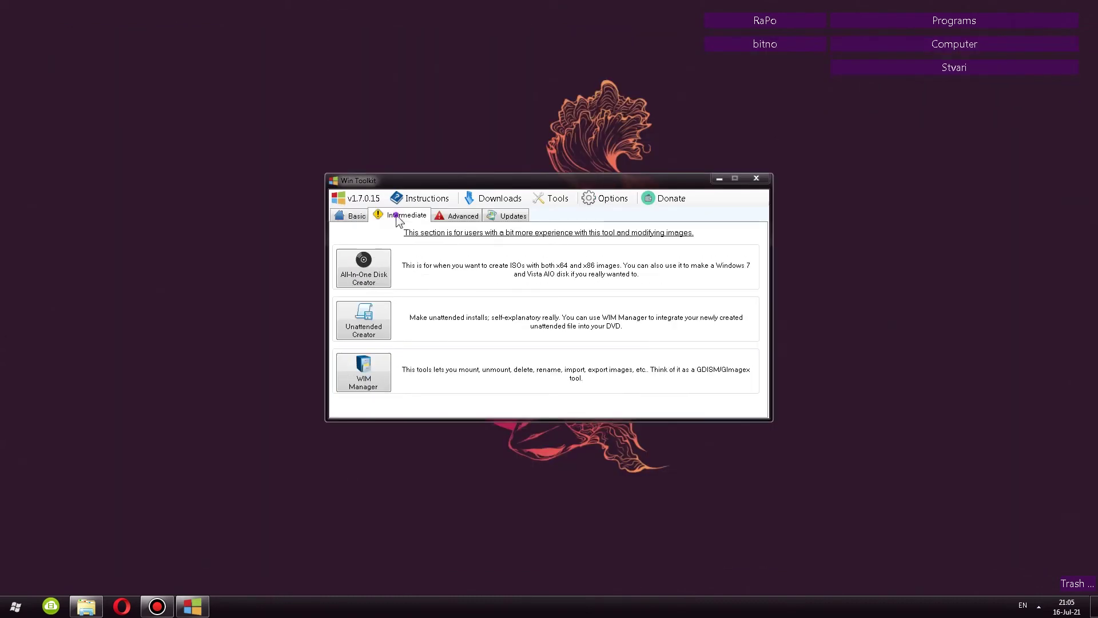
left_click(364, 320)
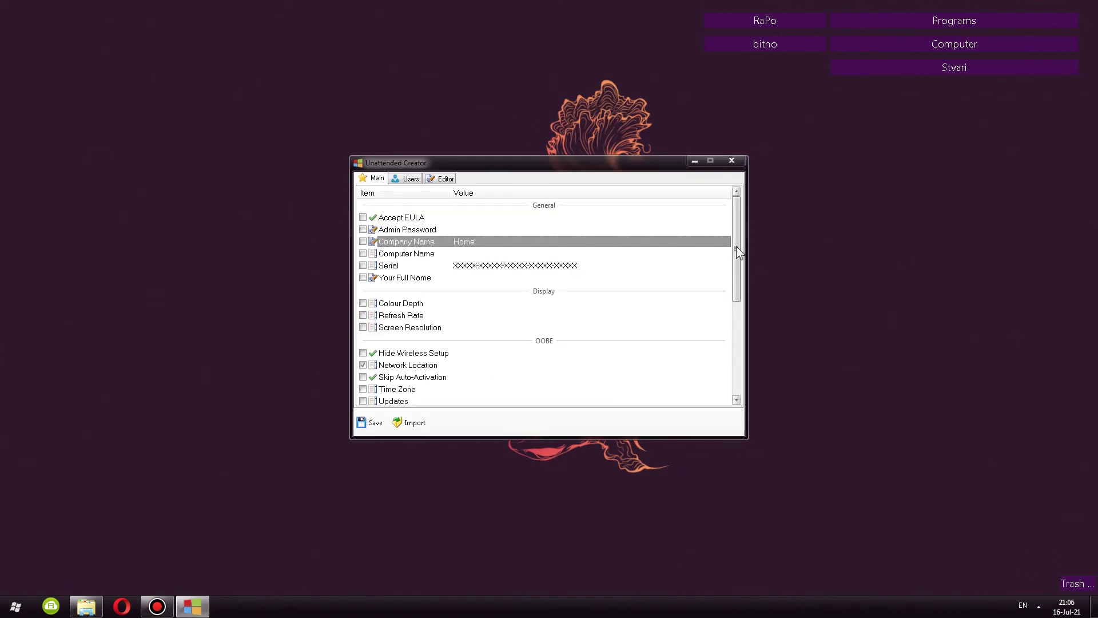
scroll(418, 275, "down", 5)
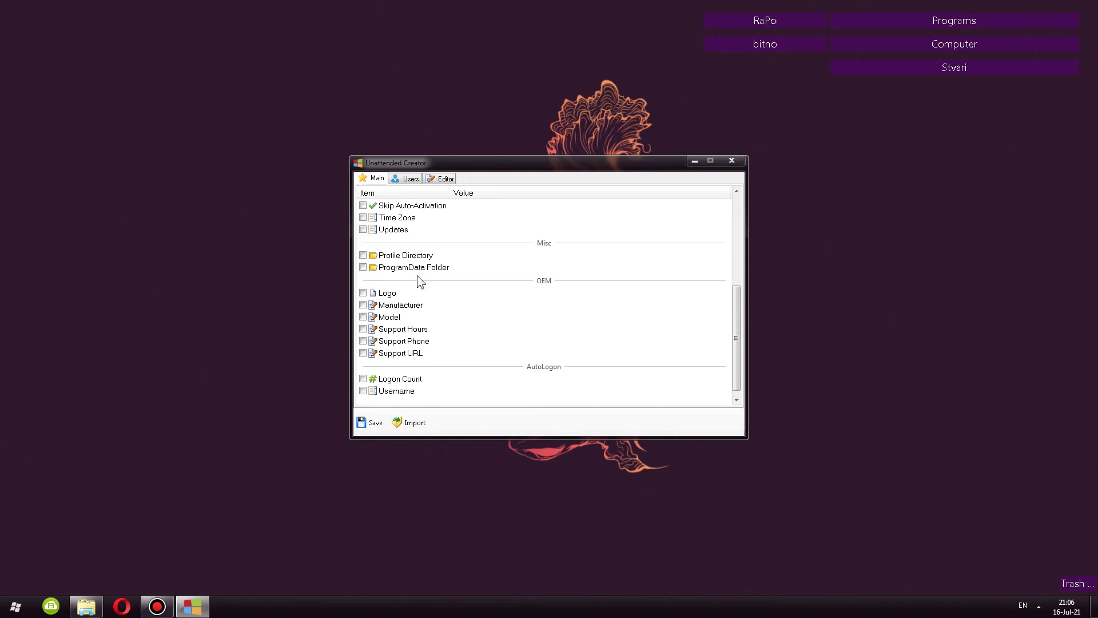
scroll(418, 275, "up", 3)
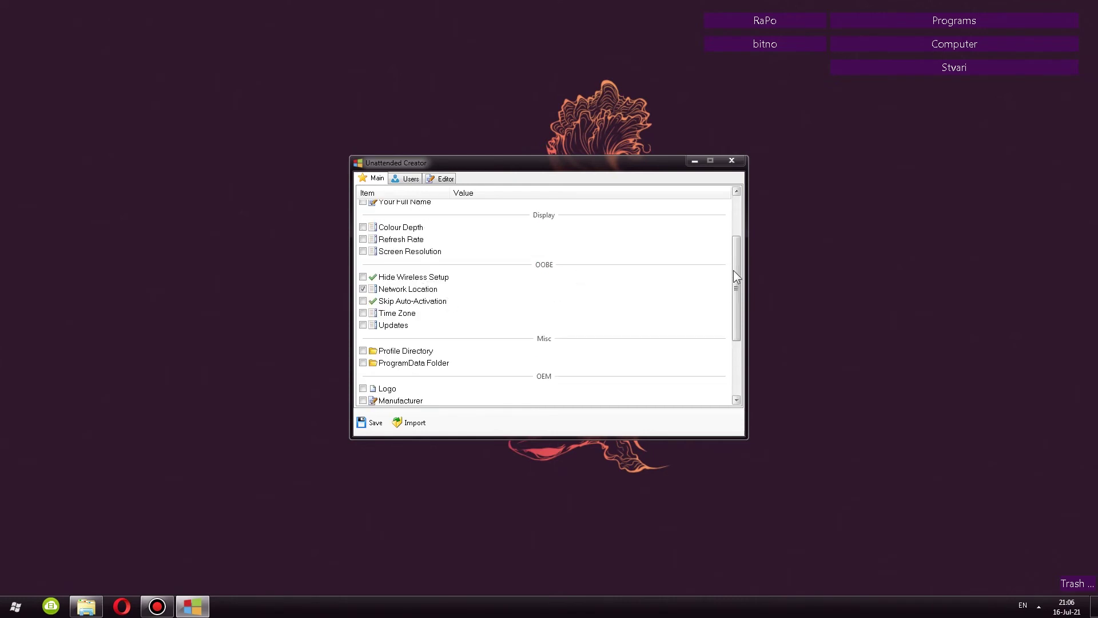
left_click_drag(734, 270, 730, 218)
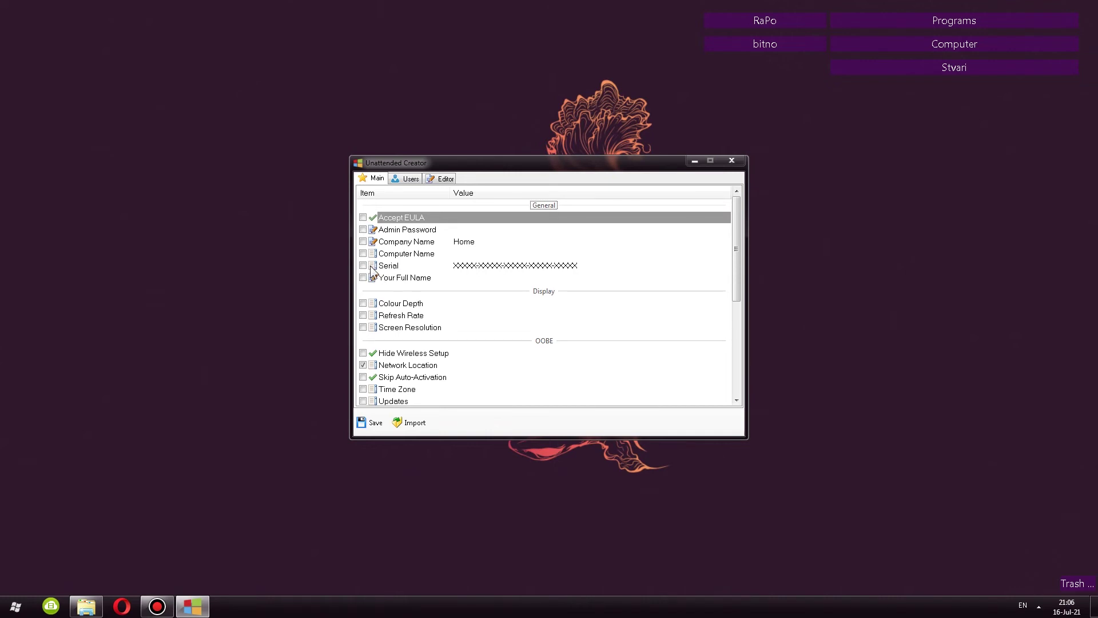
left_click(413, 180)
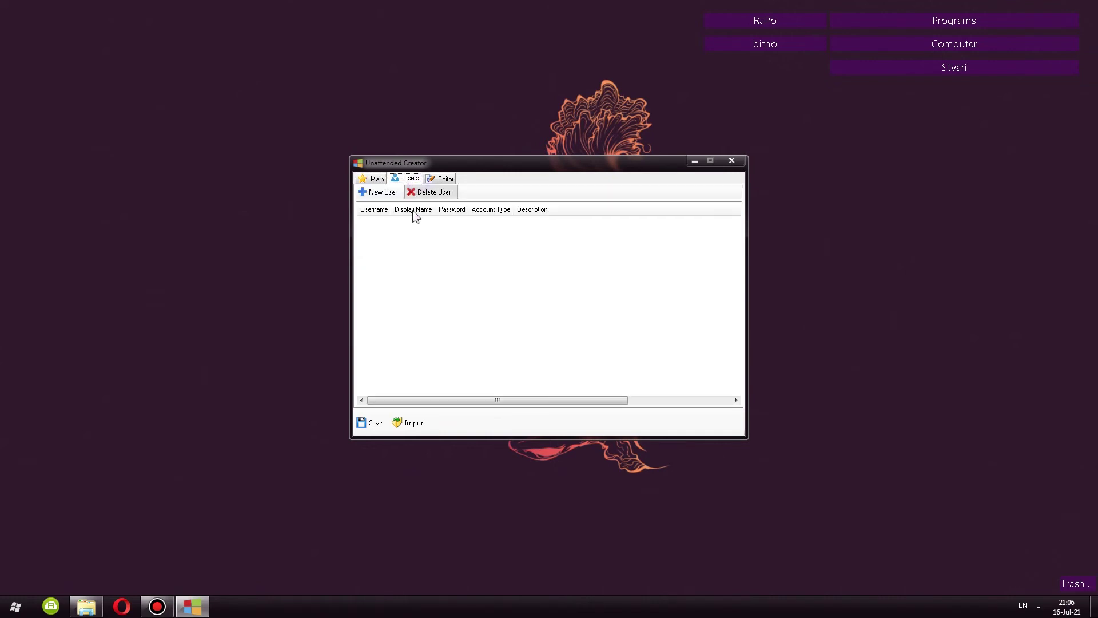
Close the Unattended Creator and open Component Removal on the mounted Windows 7 image.
left_click(733, 161)
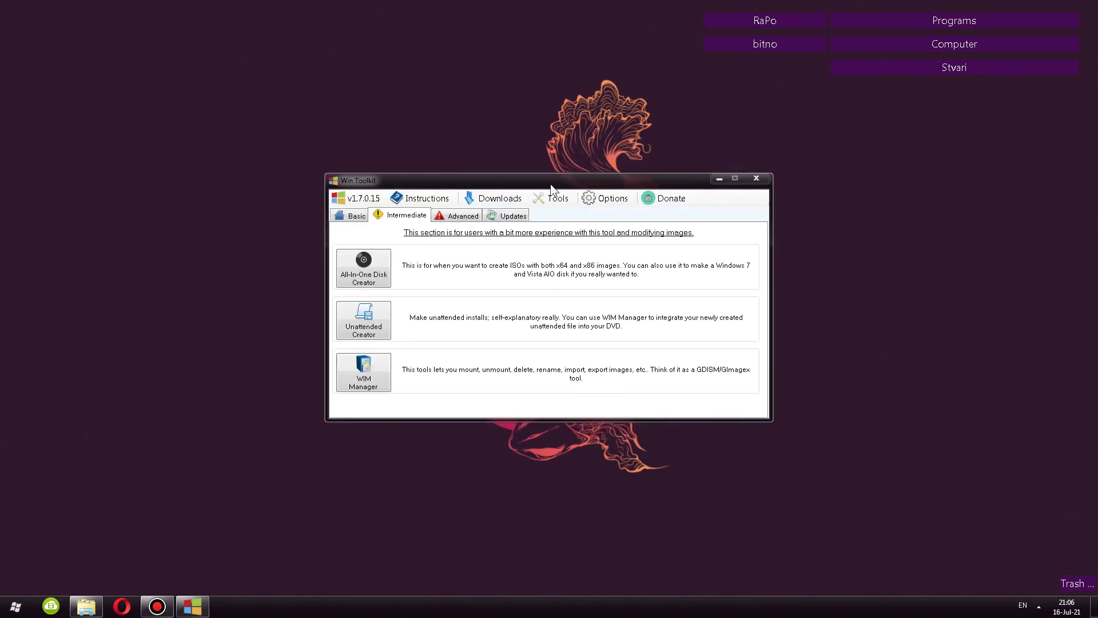
left_click(461, 216)
left_click(354, 277)
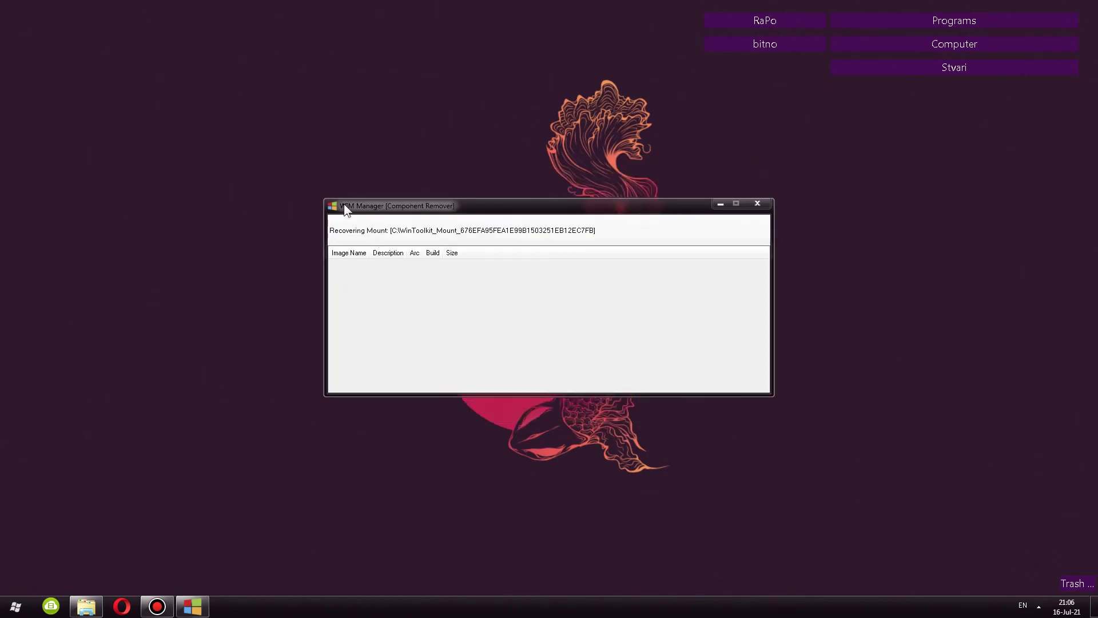
double_click(354, 279)
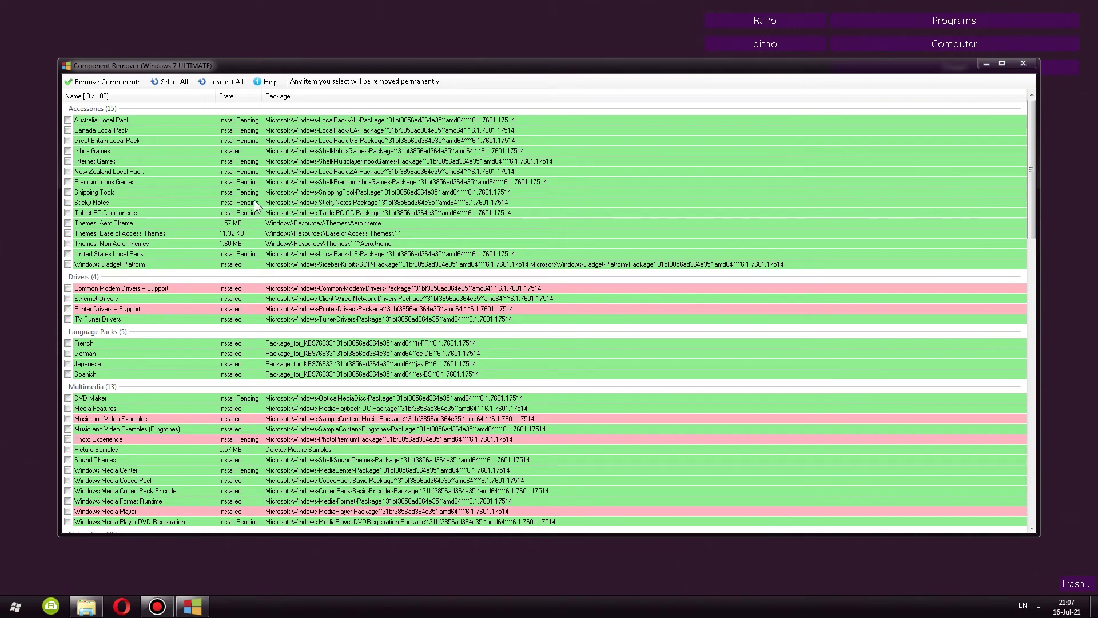
Look over Inbox Games, Internet Games and Snipping Tools, then close without removing, keeping it mounted.
left_click(95, 151)
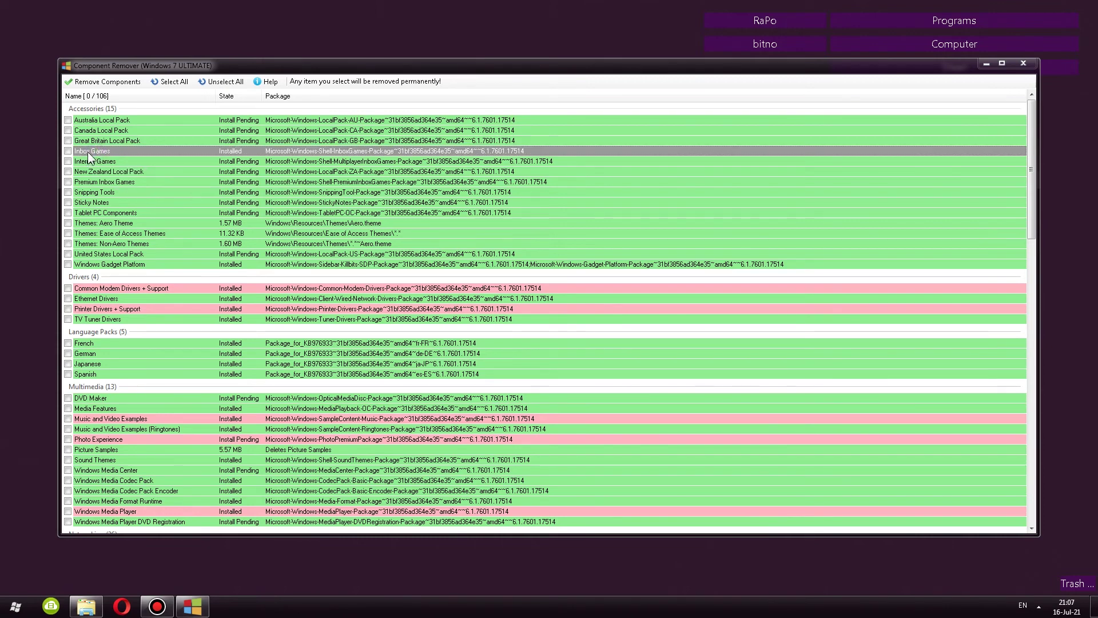
left_click(94, 162)
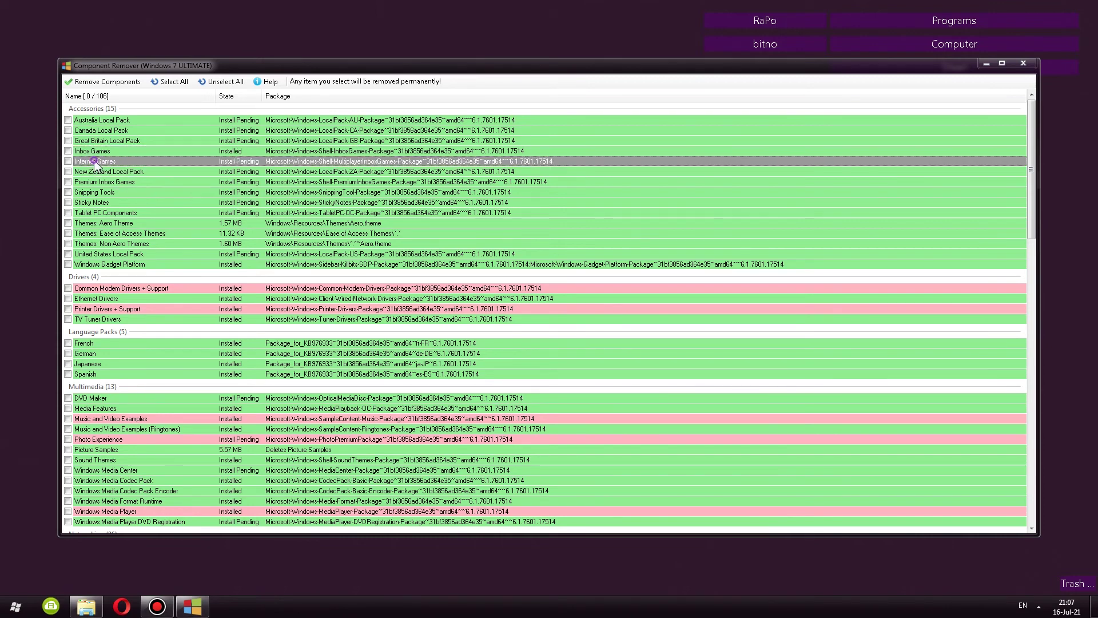
left_click(106, 193)
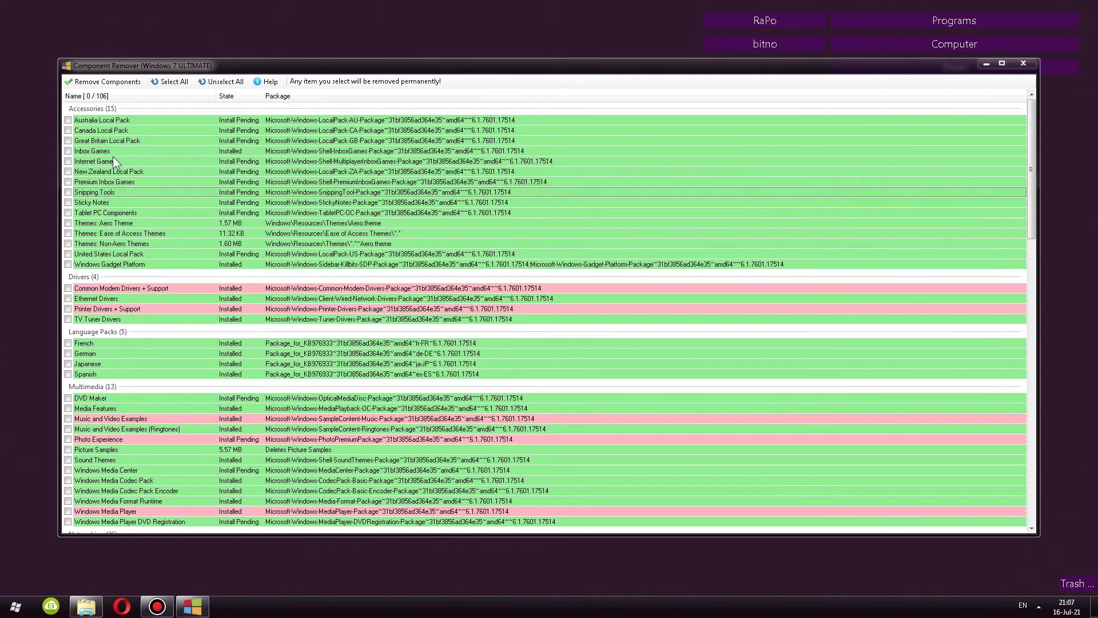
left_click(1023, 64)
left_click(529, 344)
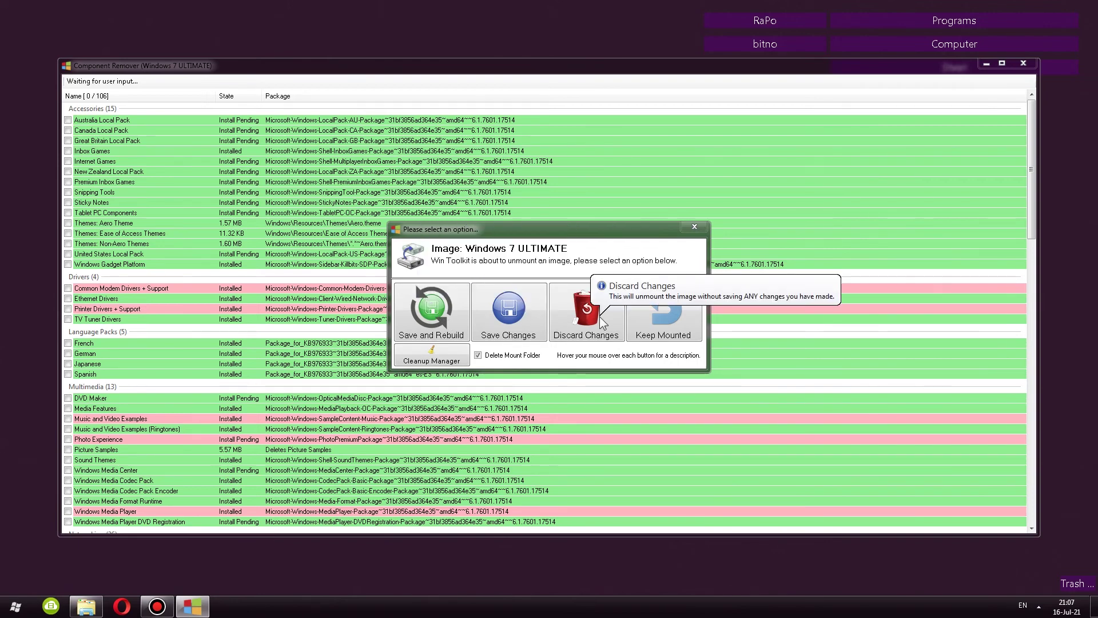
left_click(664, 327)
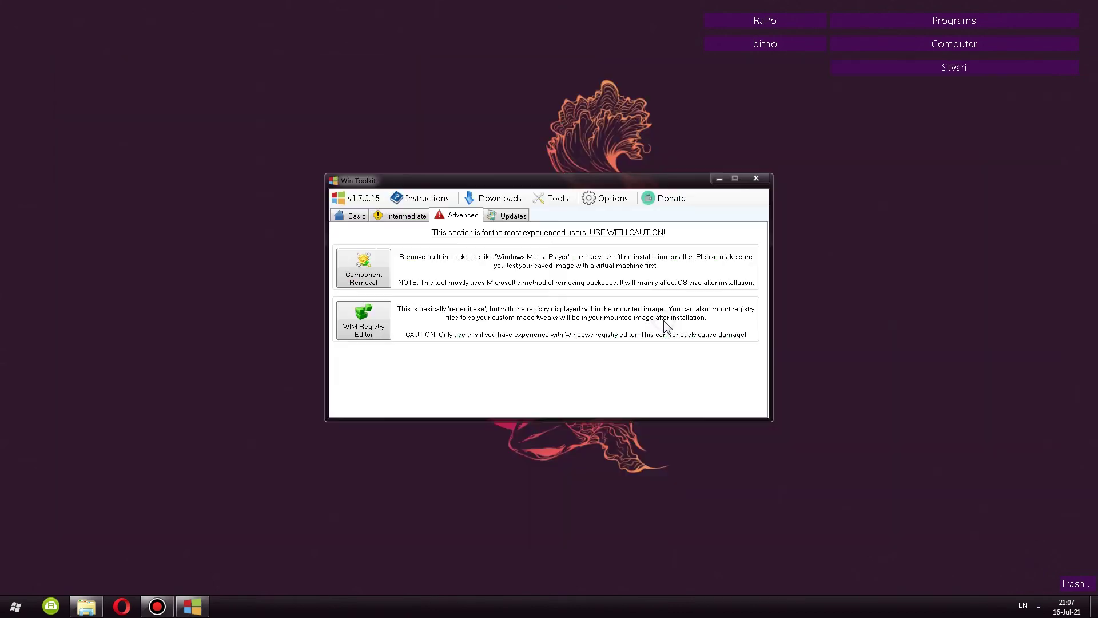
Load and inspect the mounted image's Software hive in the WIM Registry Editor.
left_click(369, 333)
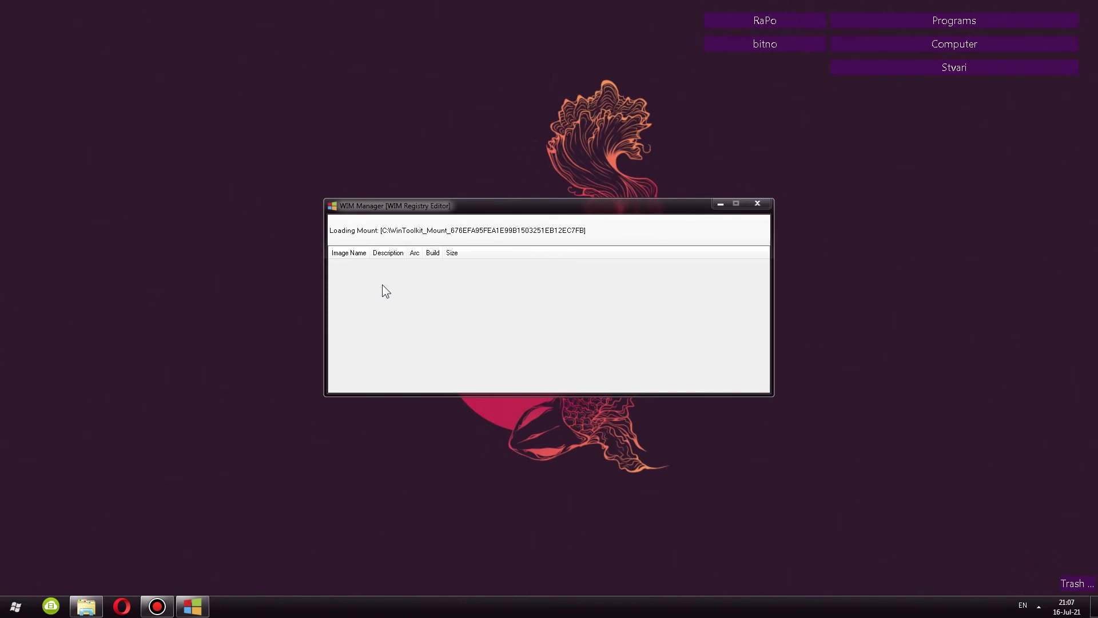
double_click(382, 280)
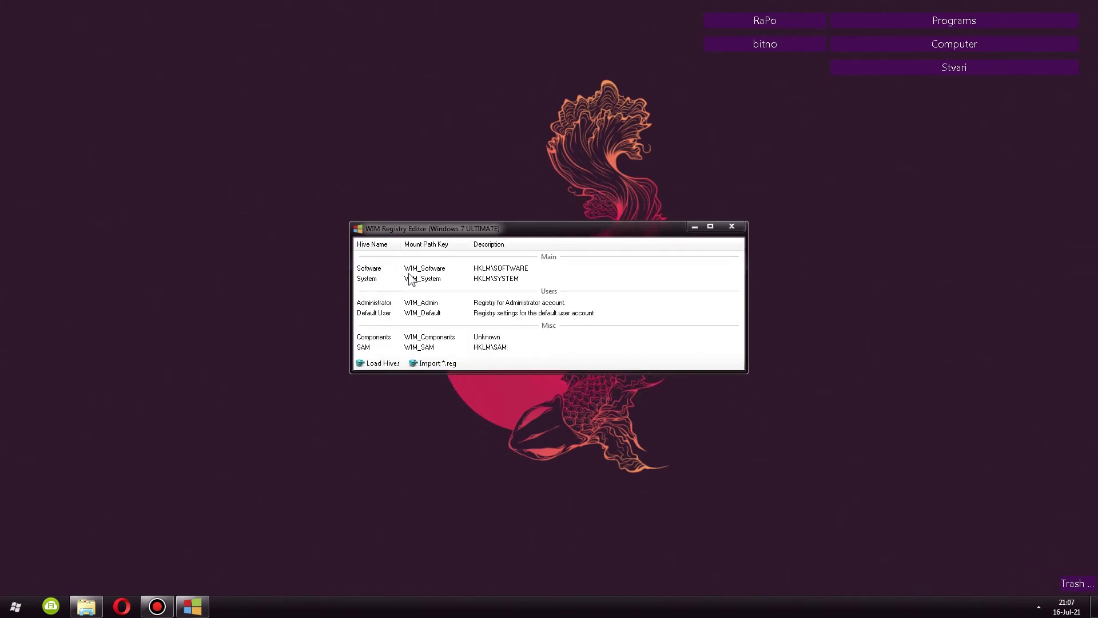
left_click(375, 269)
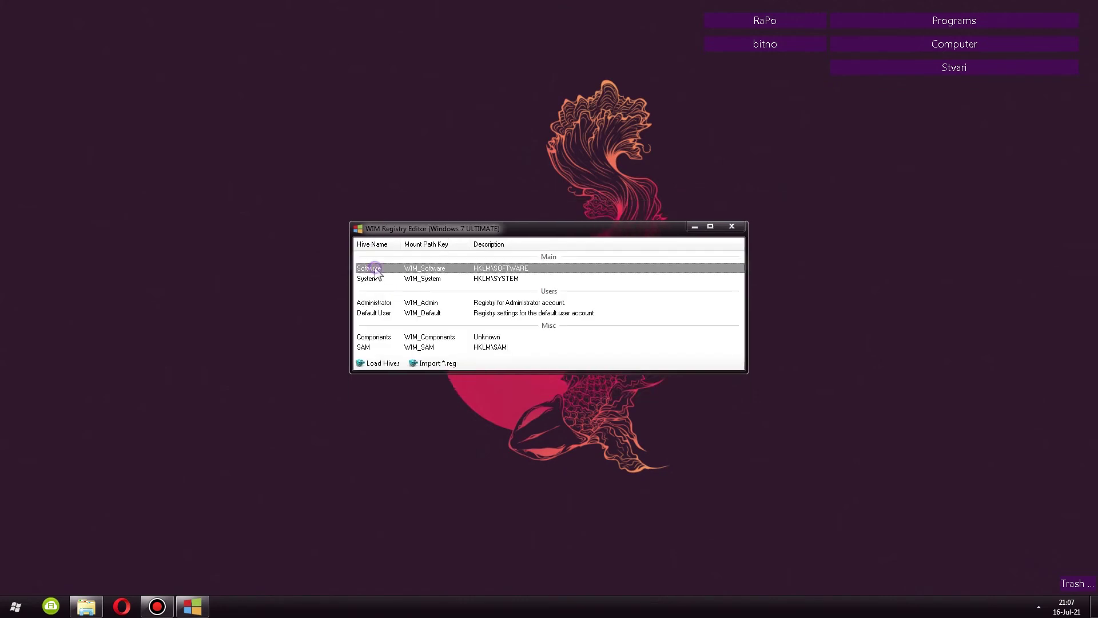
double_click(424, 269)
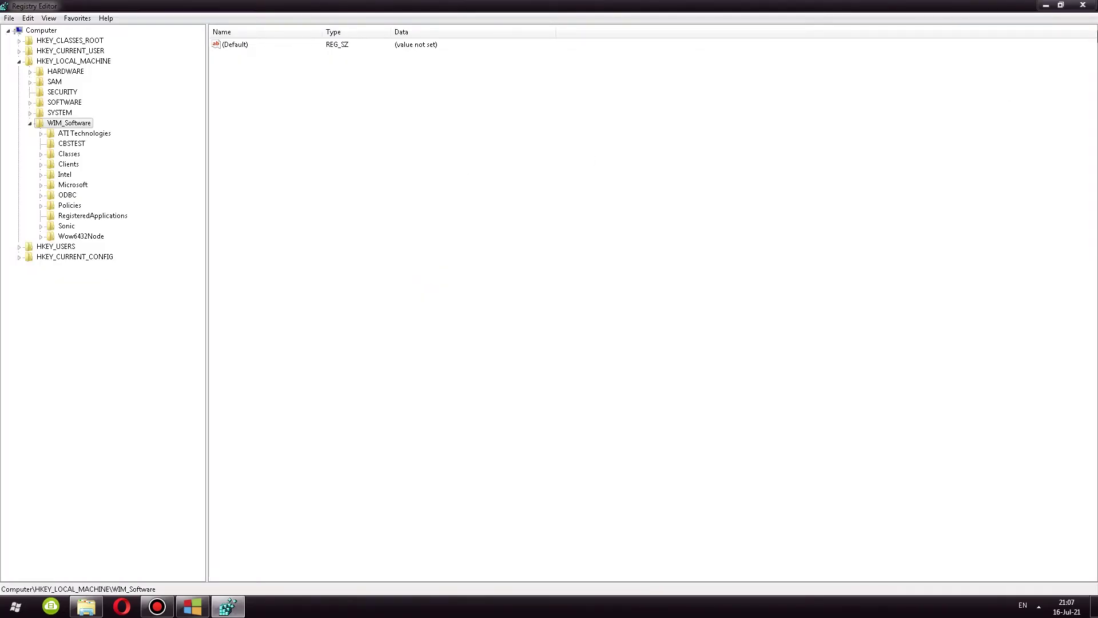
left_click(1082, 5)
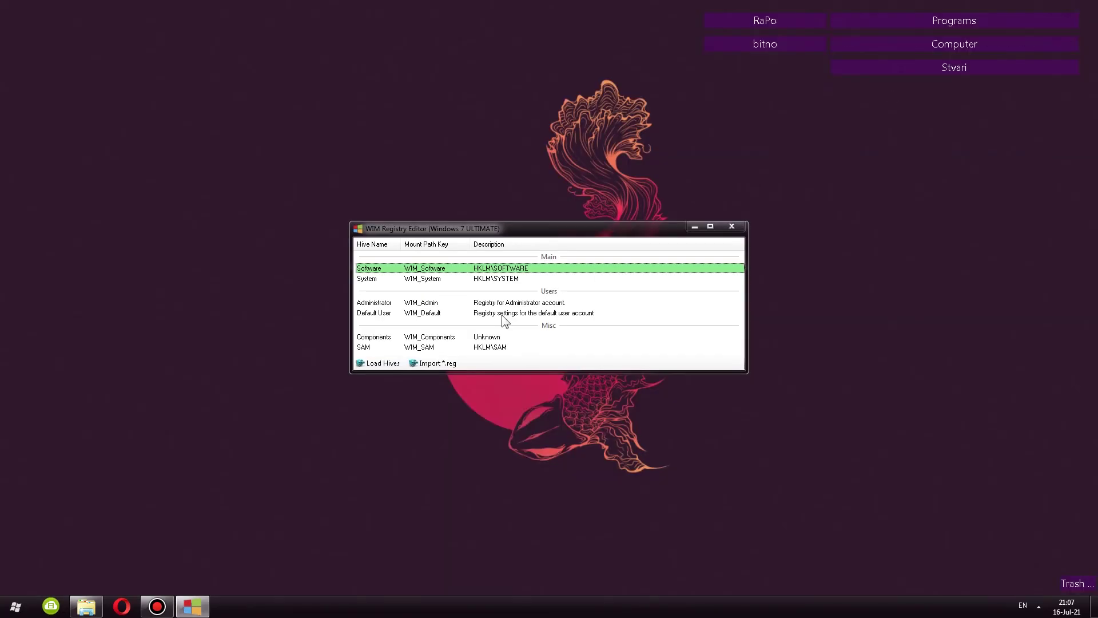
Close the registry editor keeping the image mounted, and return to the Basic tools.
left_click(483, 347)
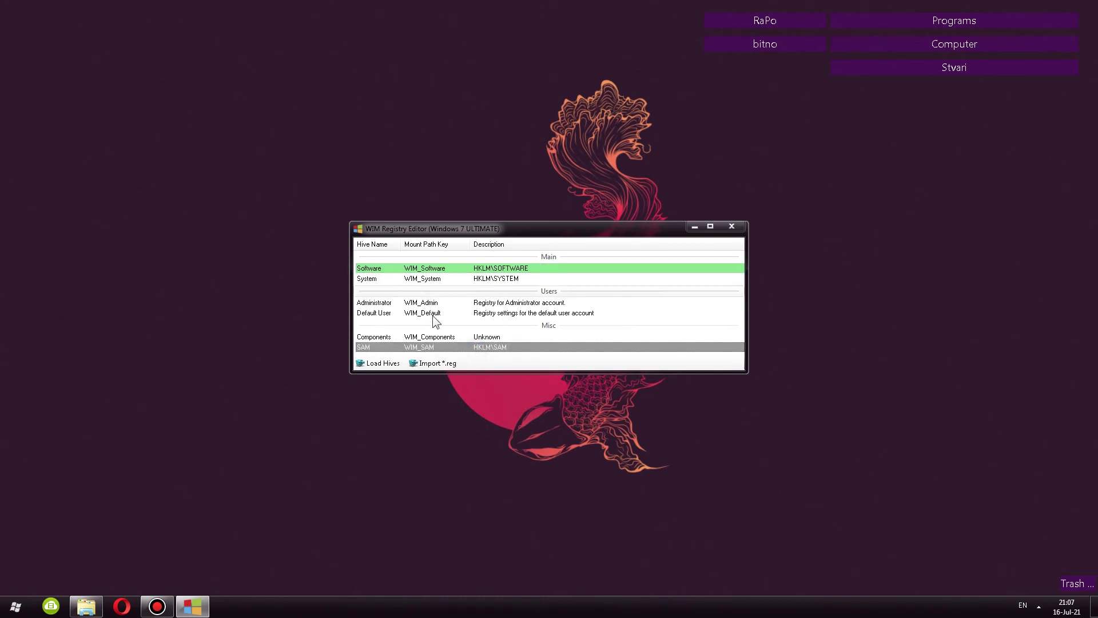
left_click(742, 227)
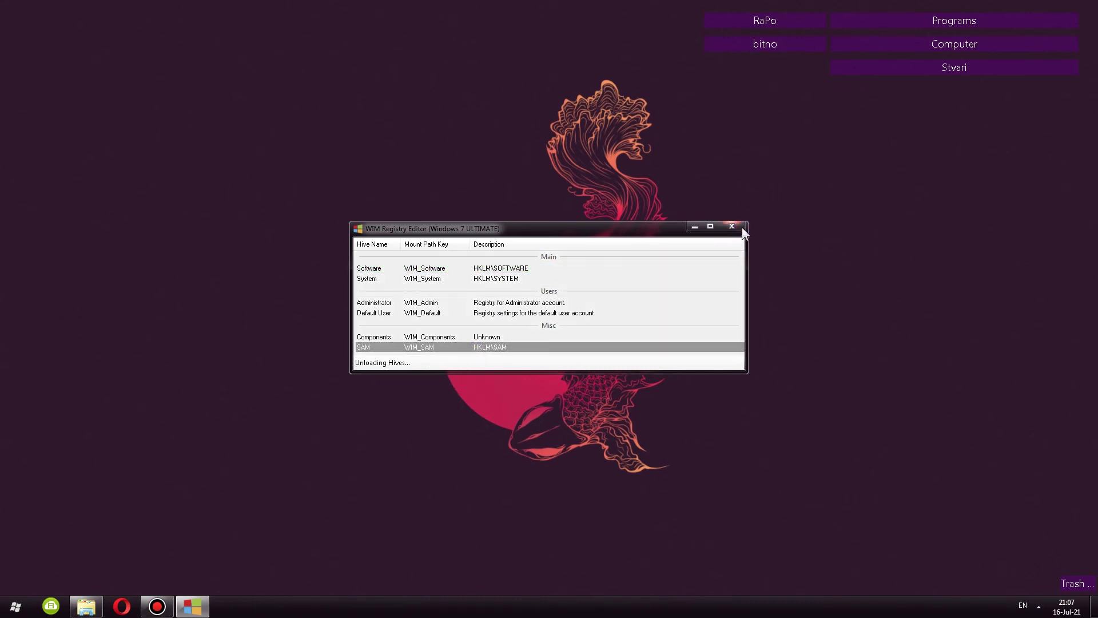
left_click(662, 309)
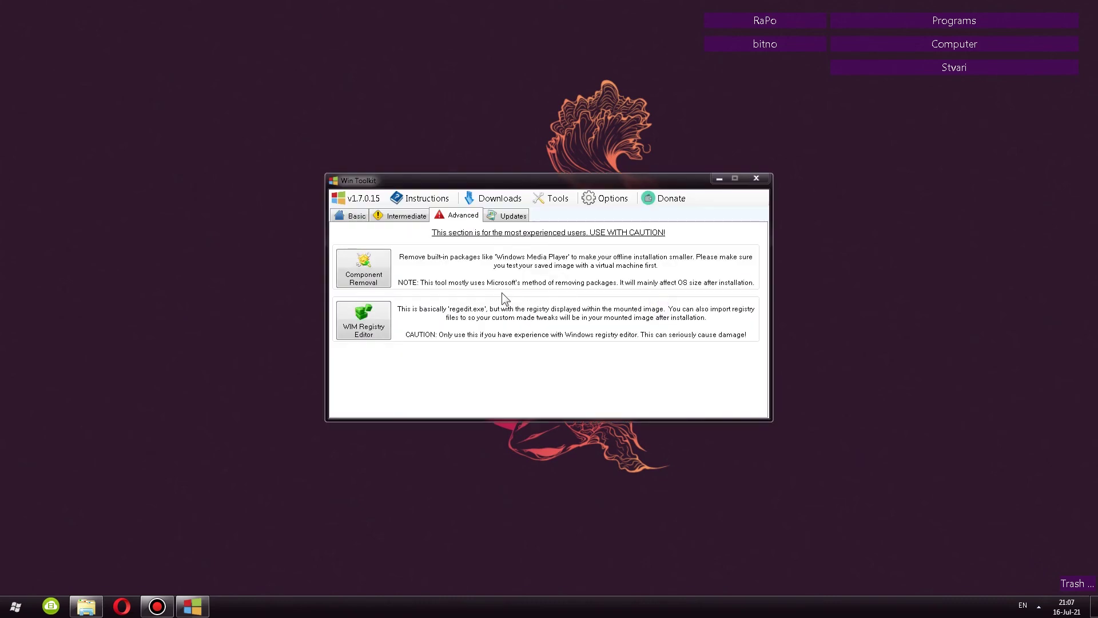
left_click(357, 216)
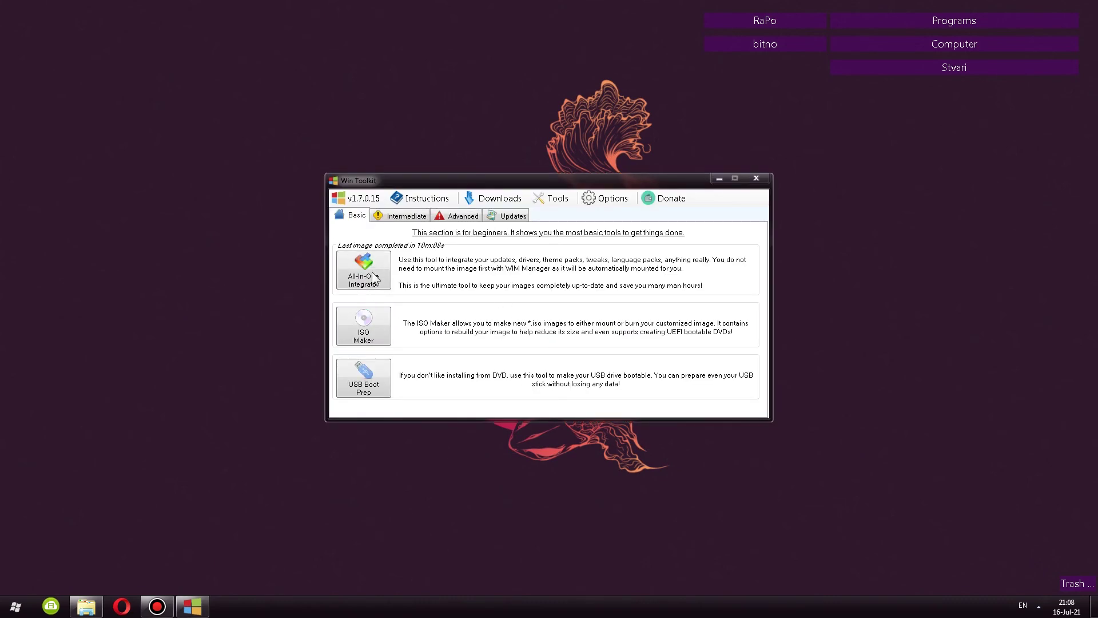
In ISO Maker, use the wintoolkit folder as source and save output as 'test with wintoolkit1'.
left_click(368, 329)
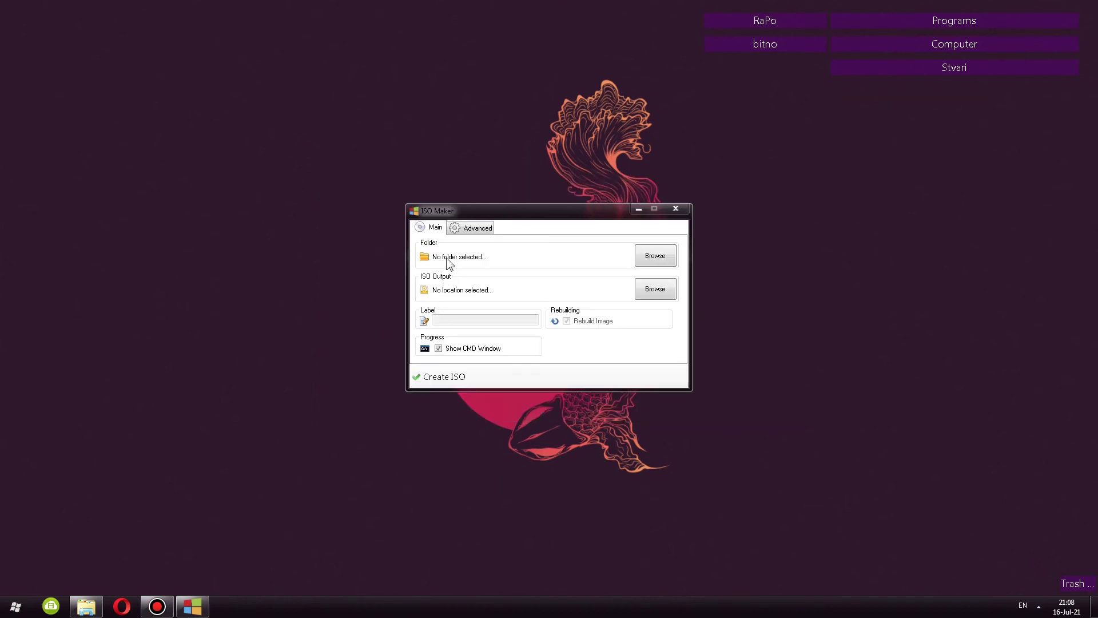
left_click(644, 257)
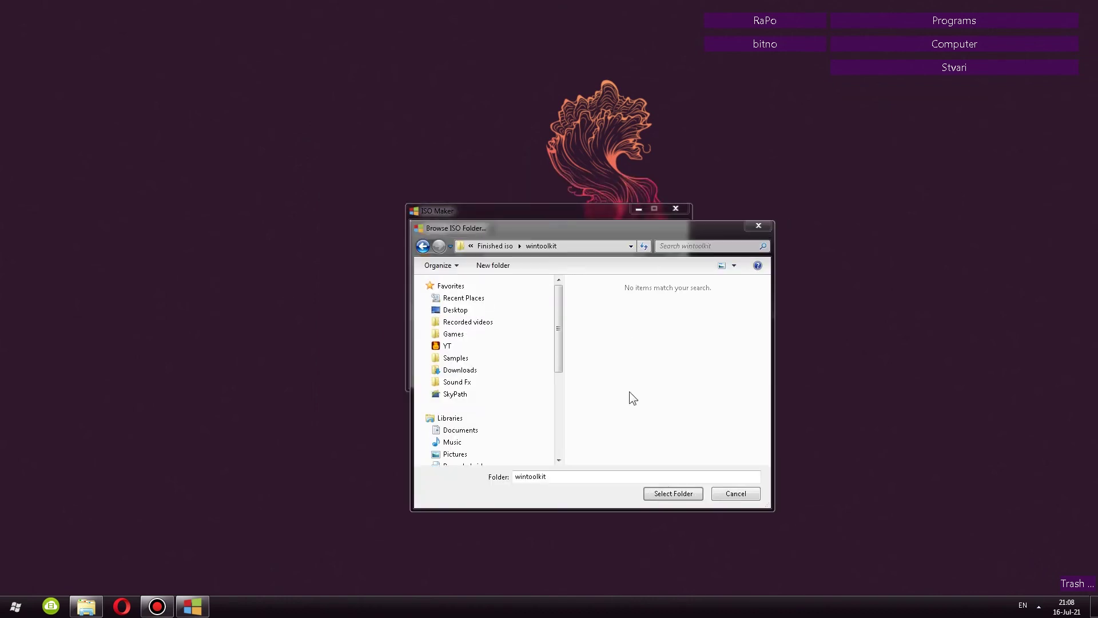
left_click(660, 497)
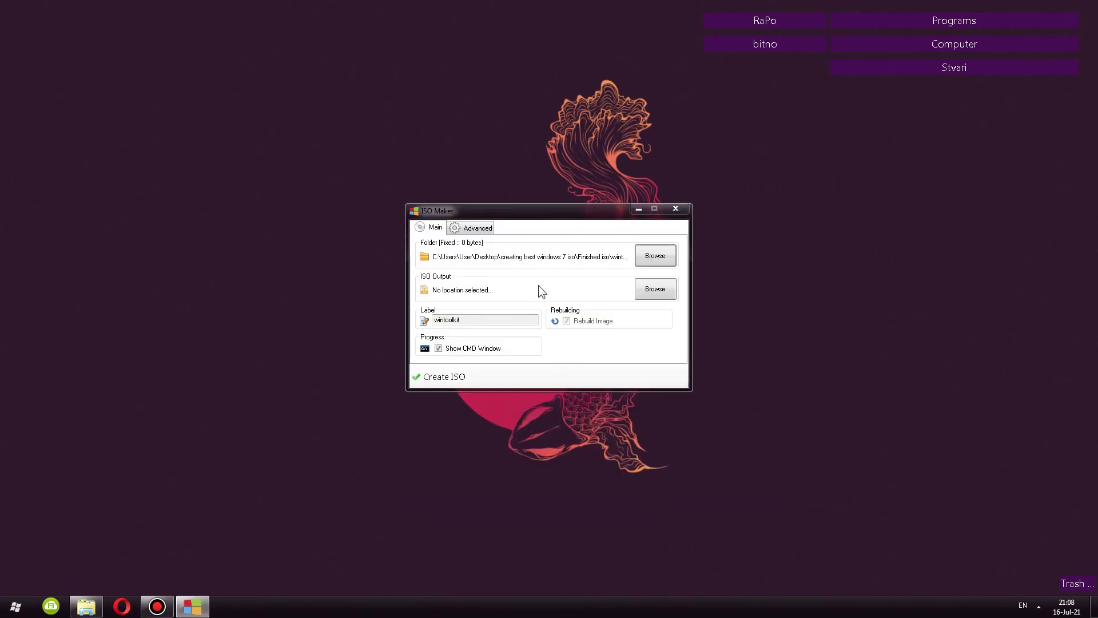
left_click(667, 291)
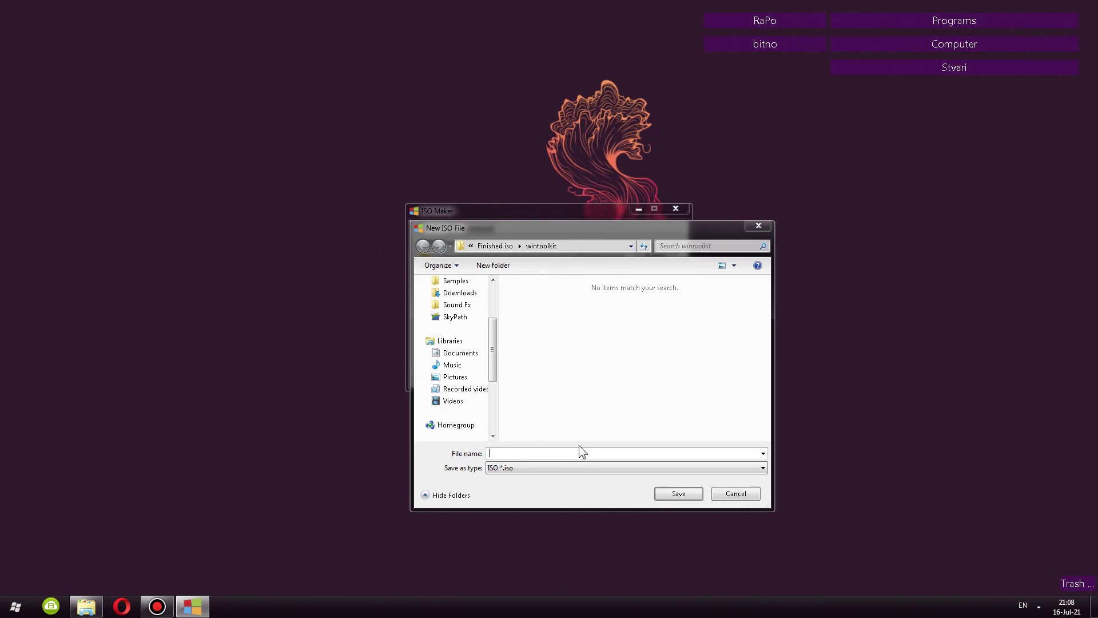
type("test with wintoolkit1")
left_click(677, 495)
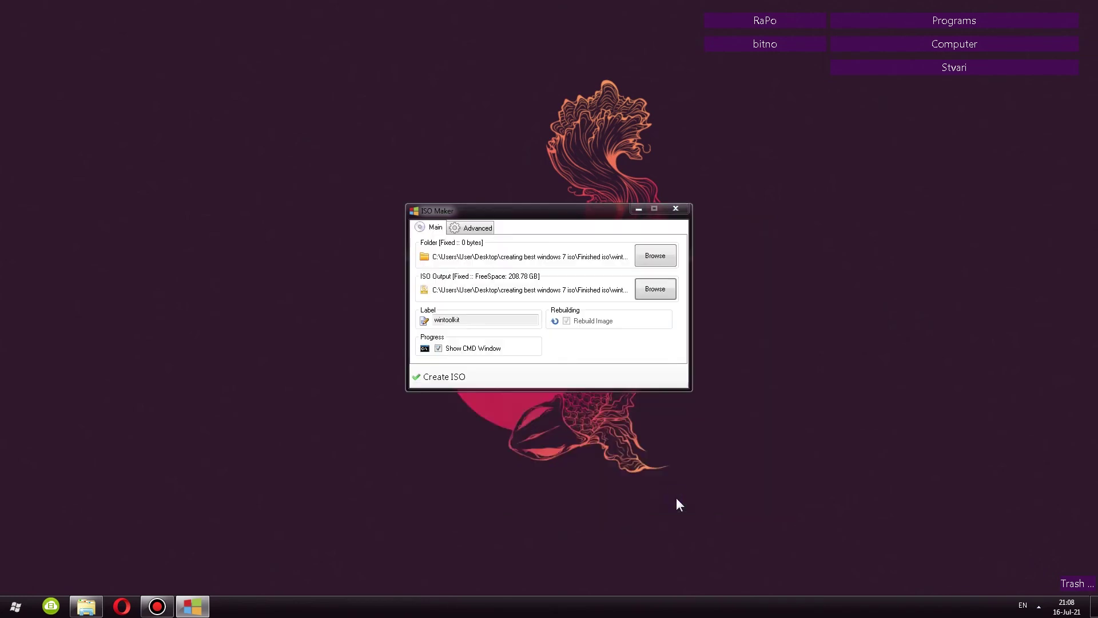
Replace the disc label 'wintoolkit' with 'Win7' and view the advanced options.
left_click_drag(480, 319, 370, 320)
type("Win7")
left_click(473, 232)
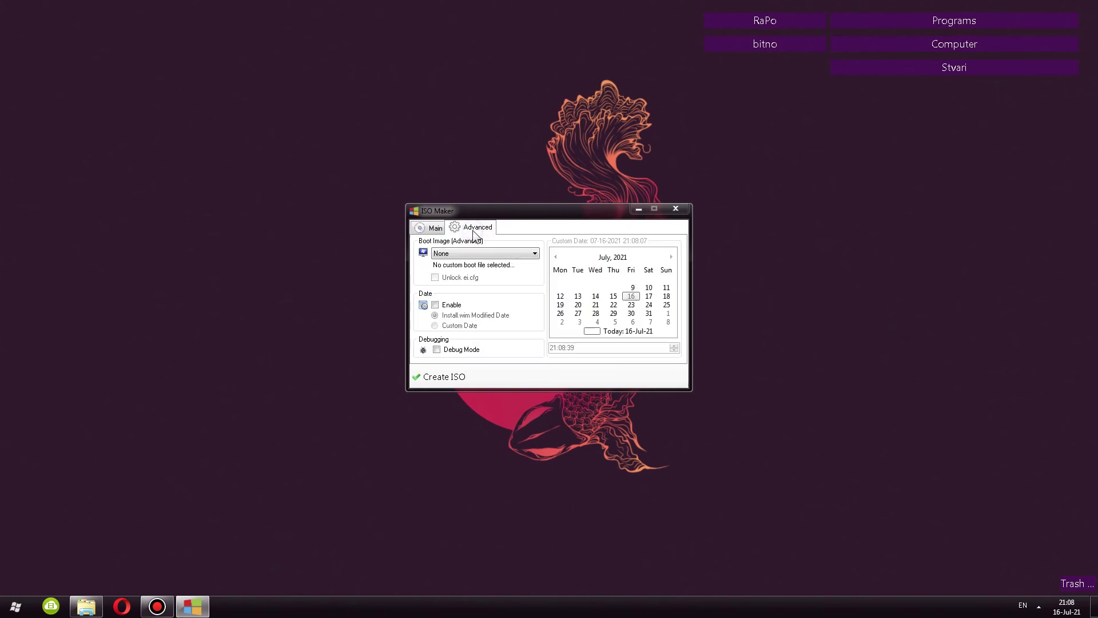
Set the ISO's boot image type to BIOS and UEFI.
left_click(451, 253)
left_click(499, 252)
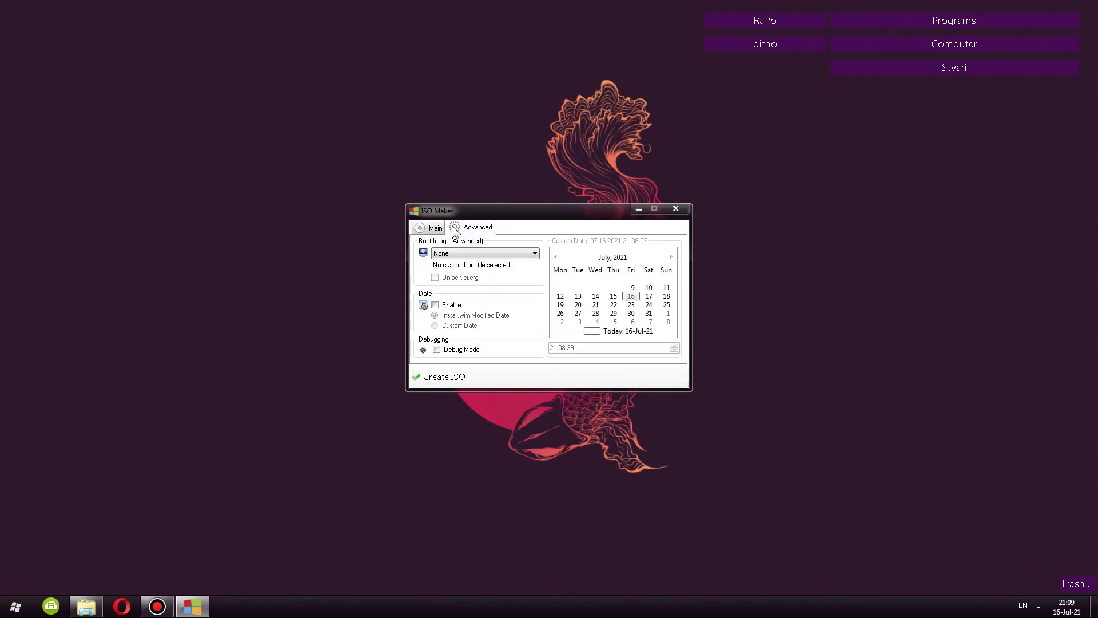
left_click(470, 253)
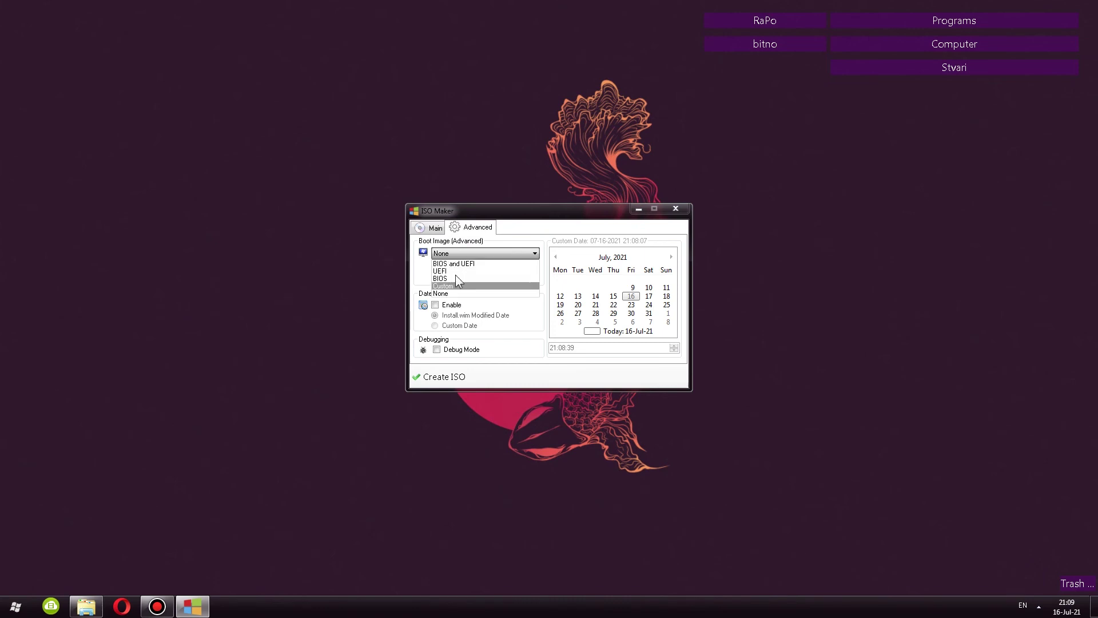
left_click(450, 264)
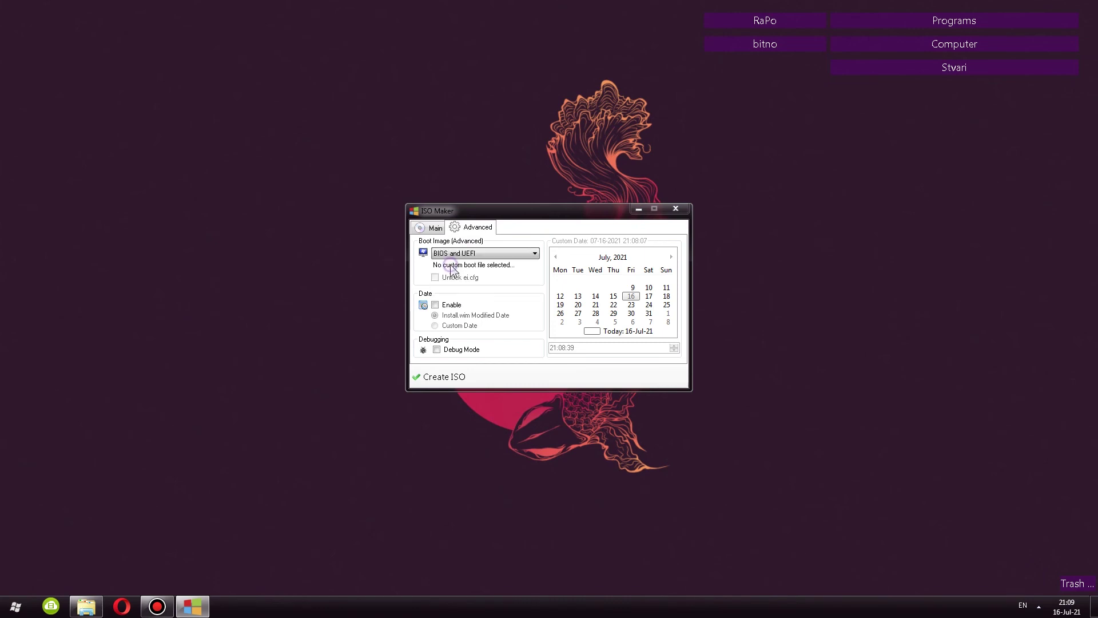
Create the ISO, overwriting the existing file, then close ISO Maker.
left_click(433, 228)
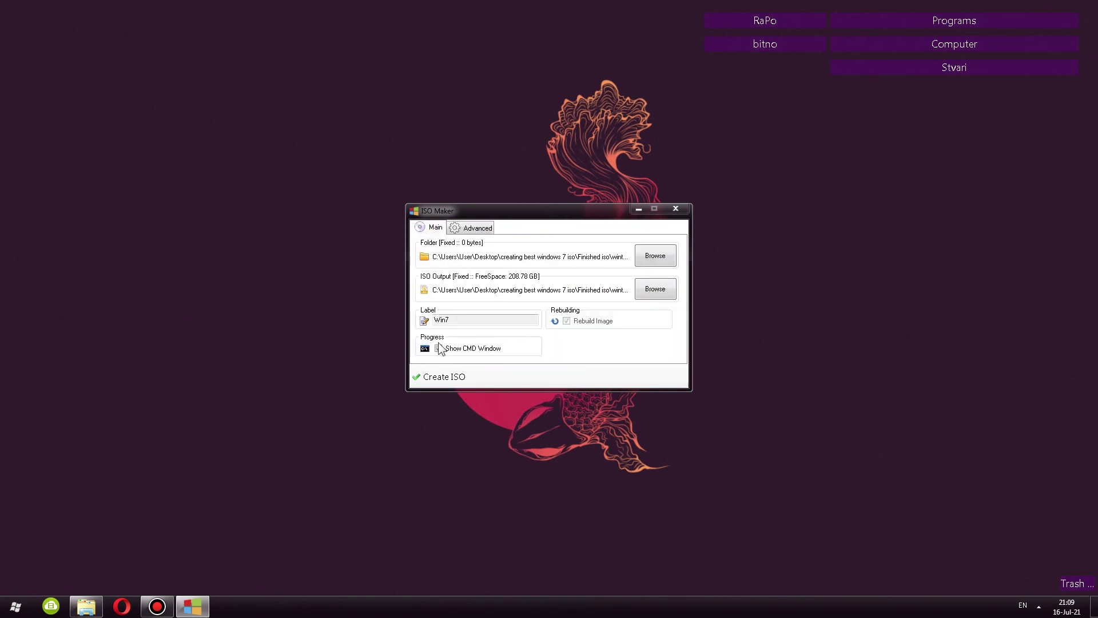
left_click(449, 377)
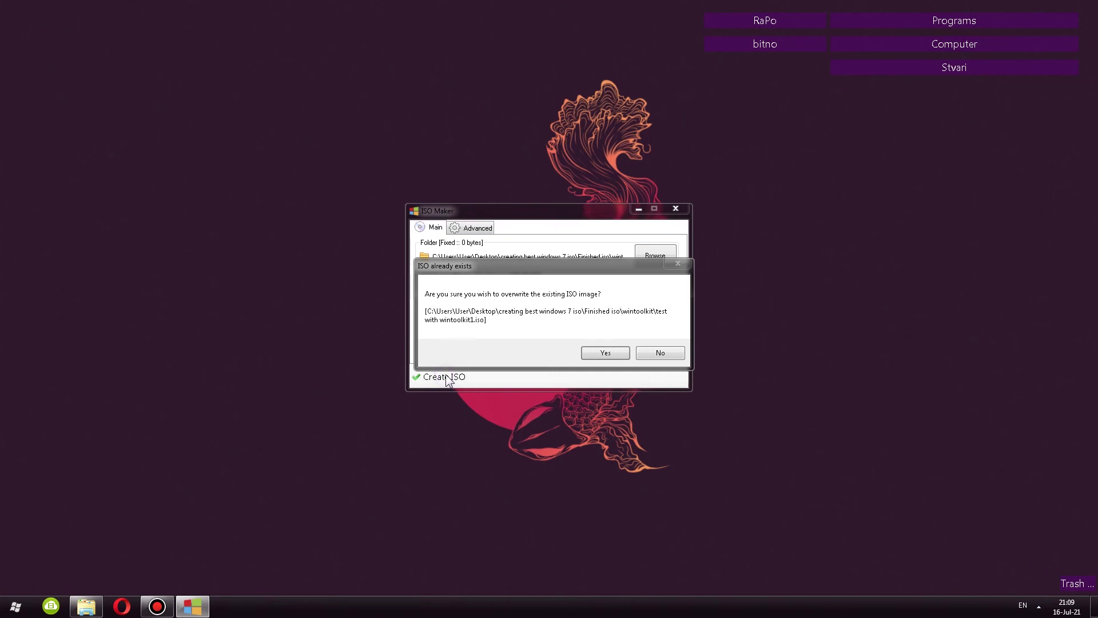
left_click(589, 352)
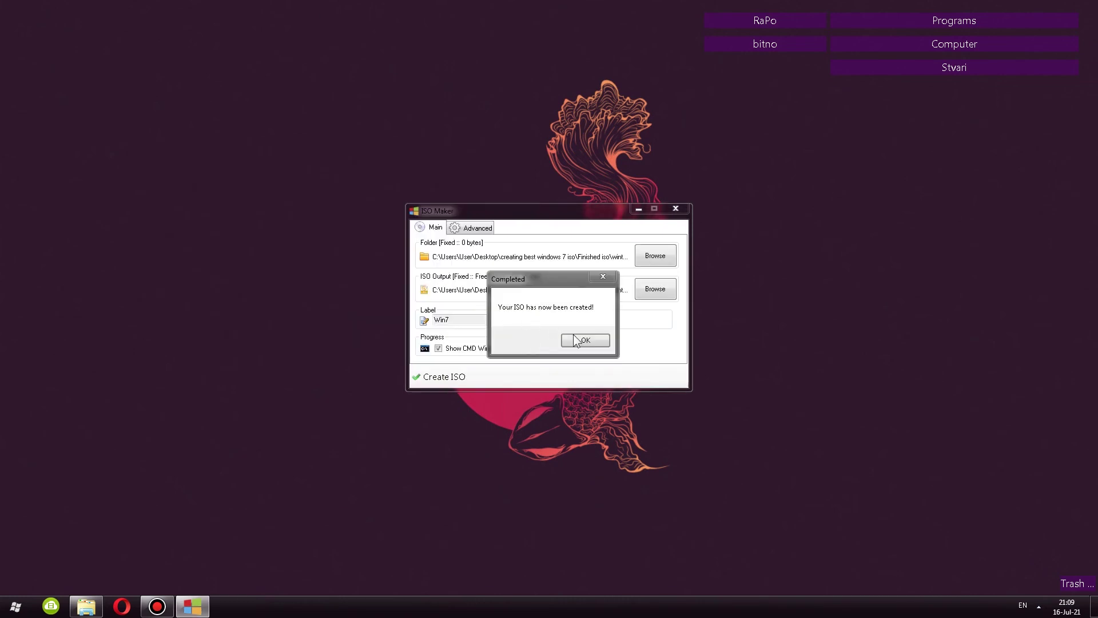
left_click(586, 341)
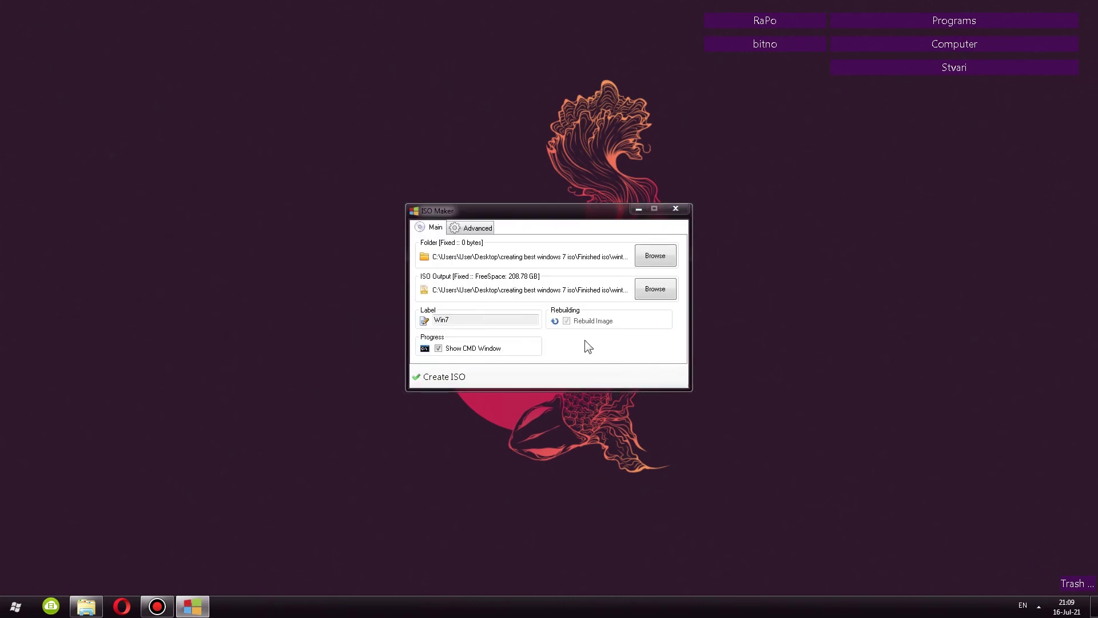
left_click(677, 209)
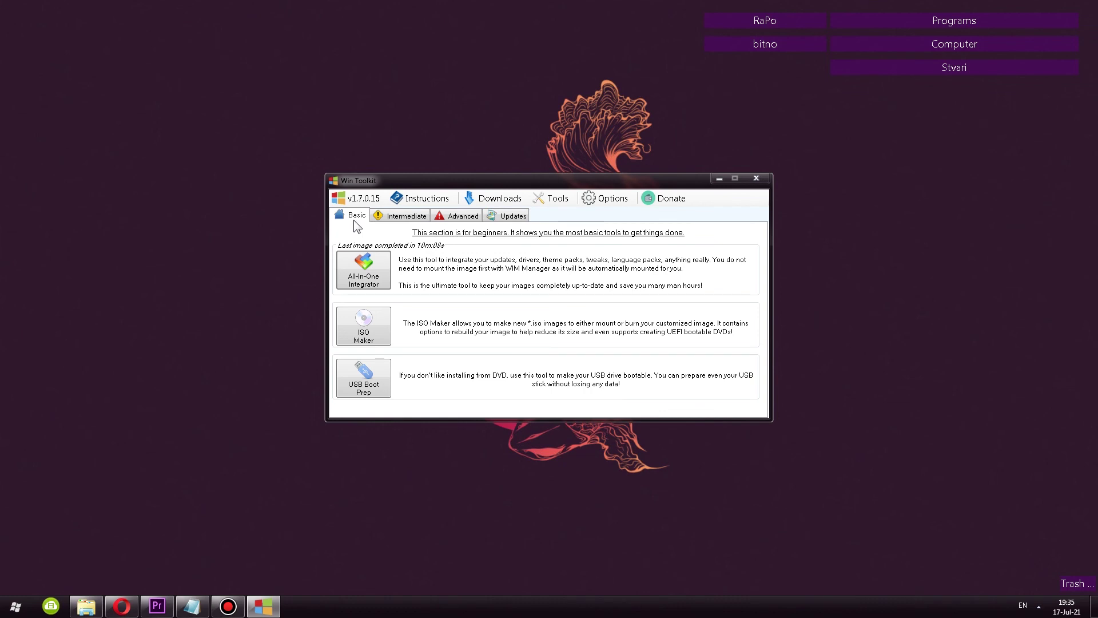
In WIM Manager, unmount the Windows 7 ULTIMATE image and discard its changes.
left_click(398, 217)
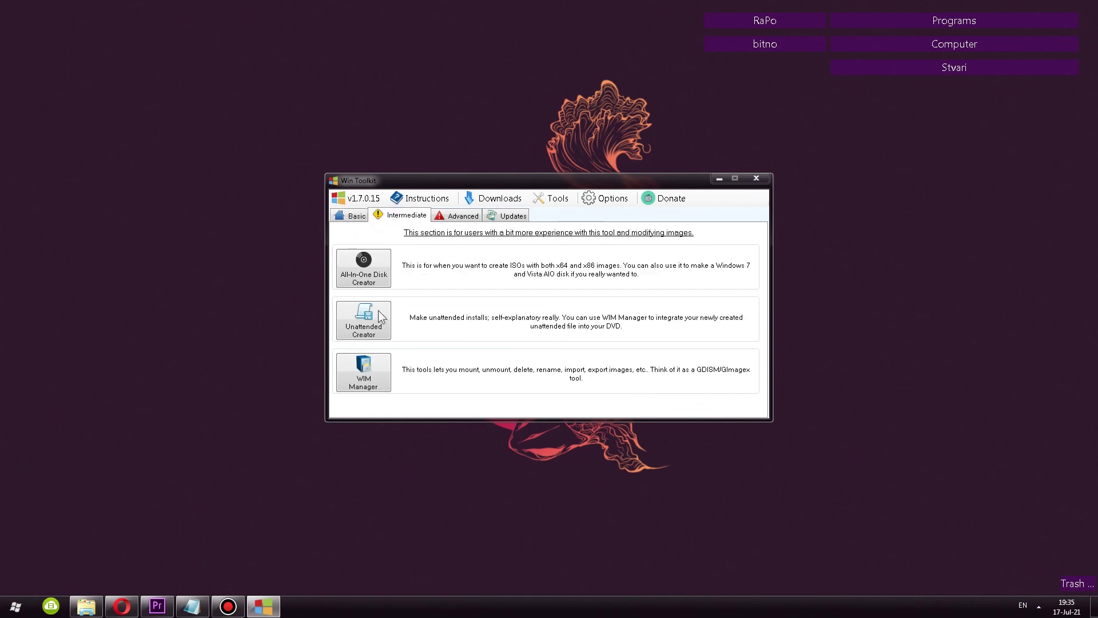
left_click(358, 380)
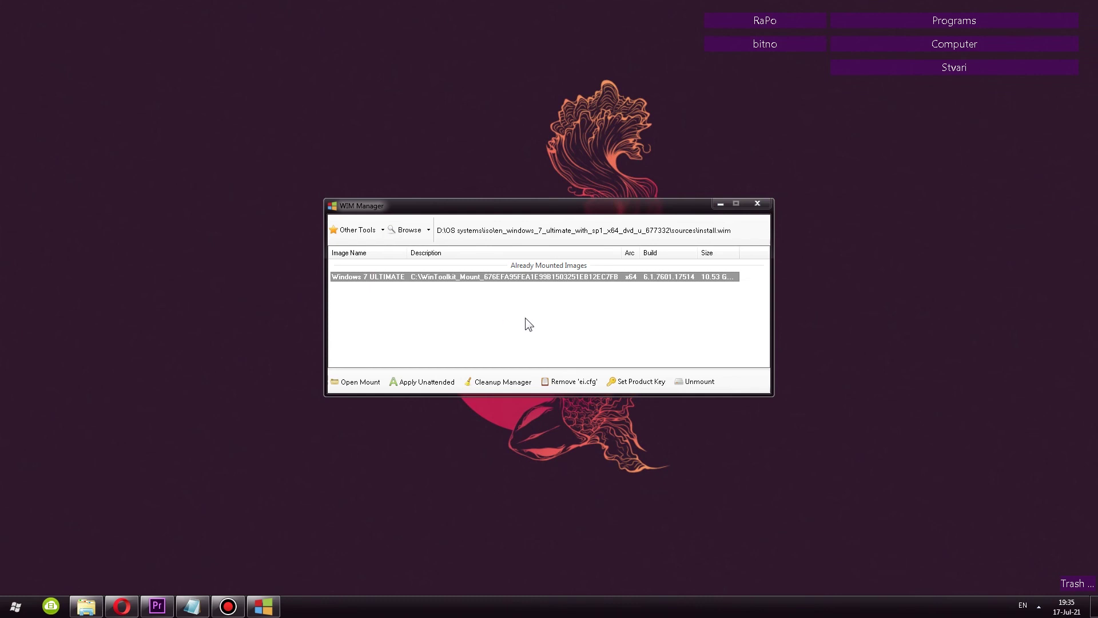
left_click(702, 382)
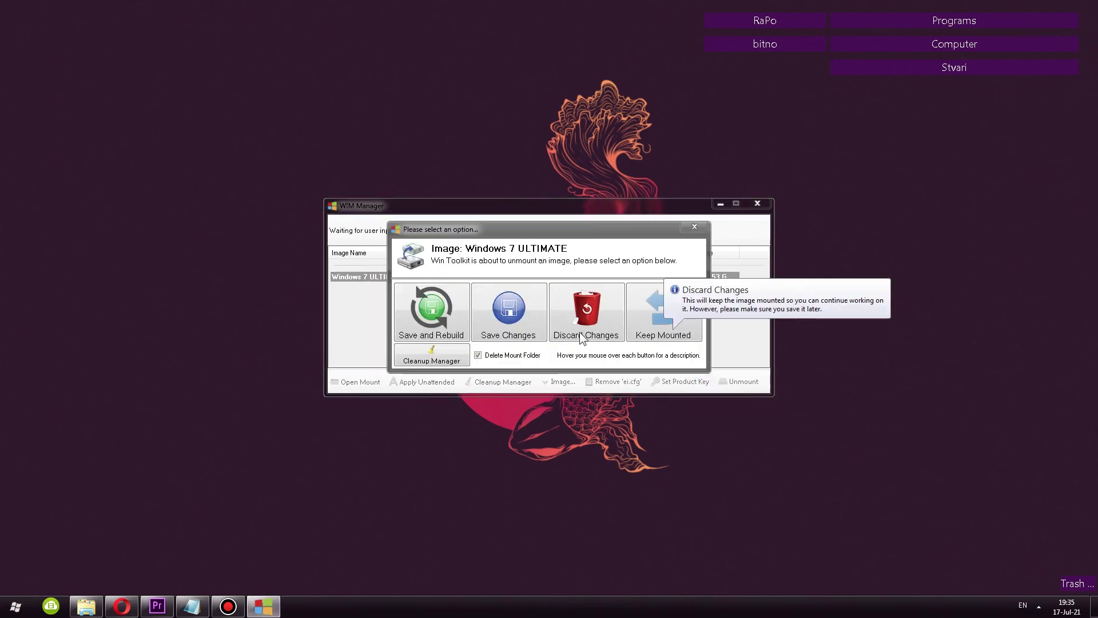
left_click(576, 309)
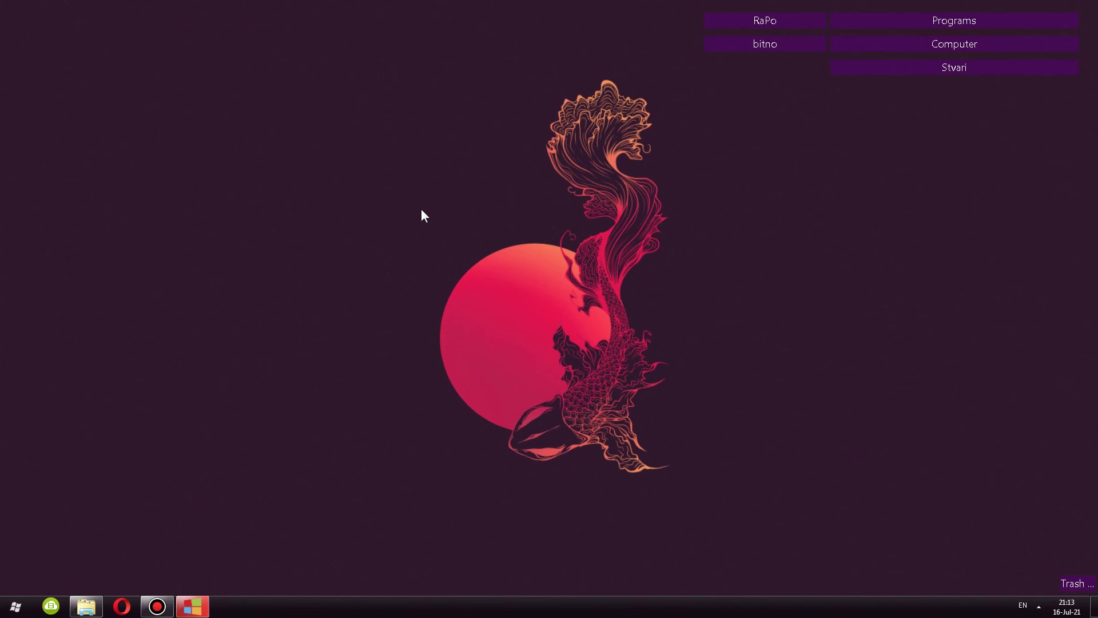
Exit Win Toolkit from its main window.
left_click(756, 178)
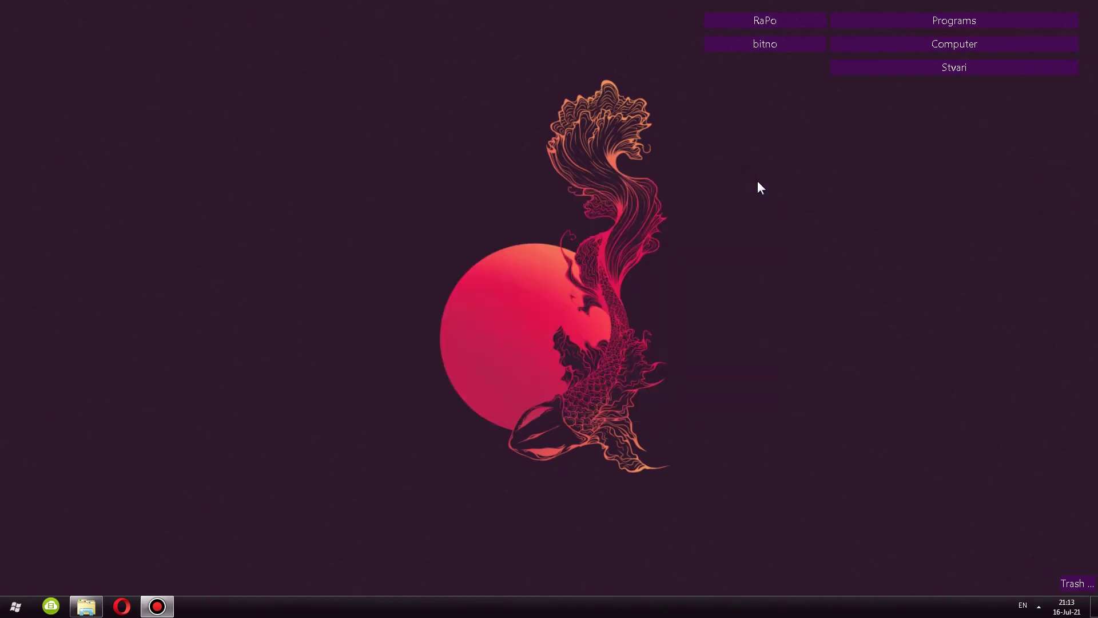